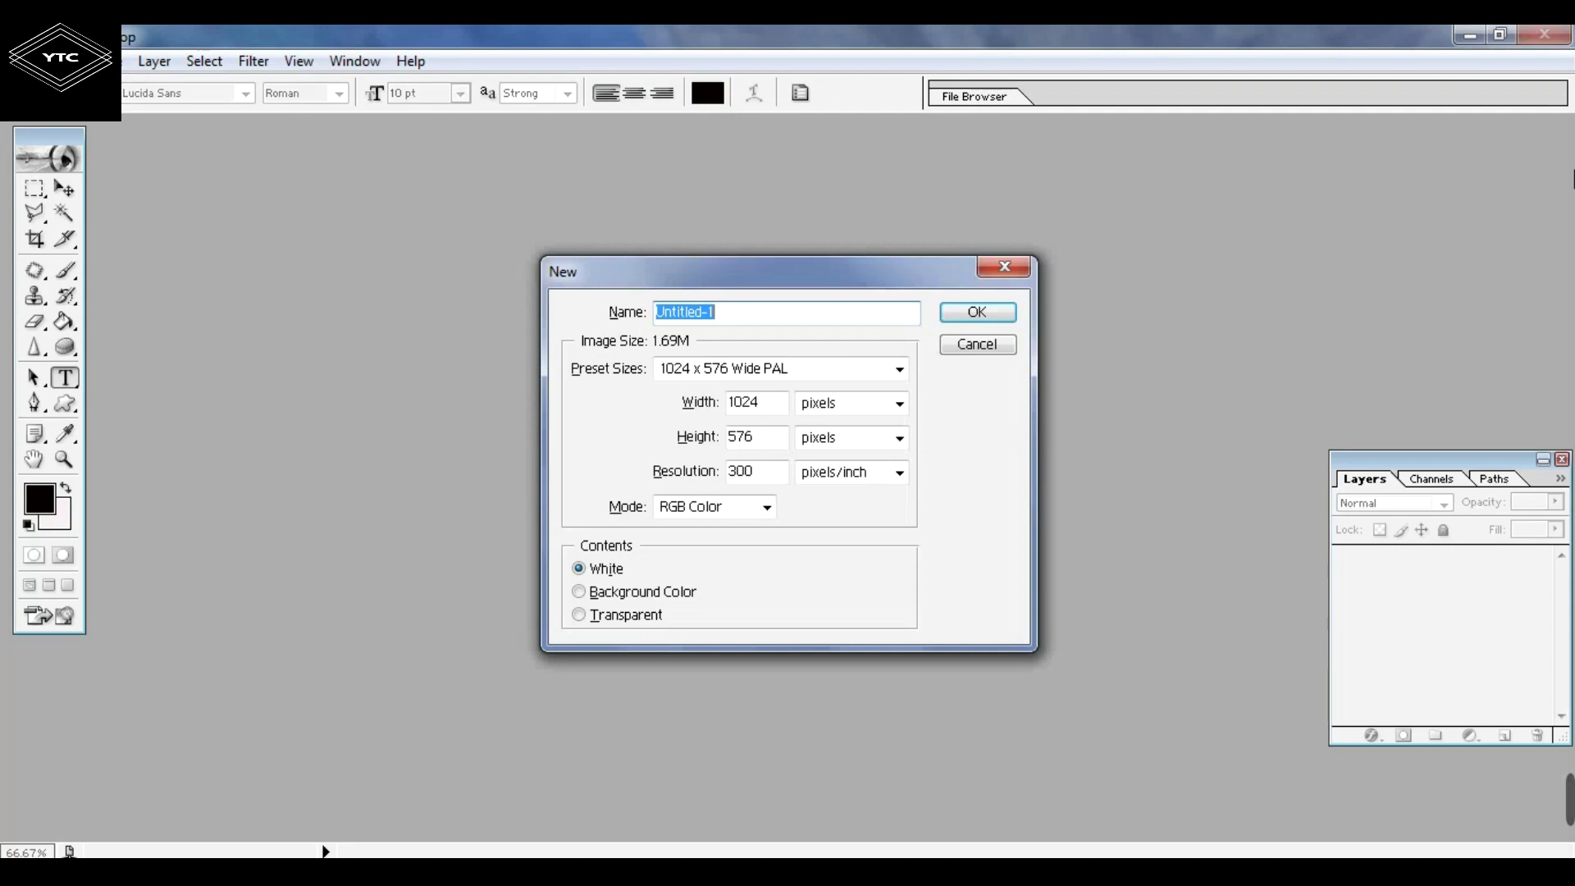
Create a white RGB document of 1024 x 576 pixels at 300 pixels/inch
left_click(1002, 312)
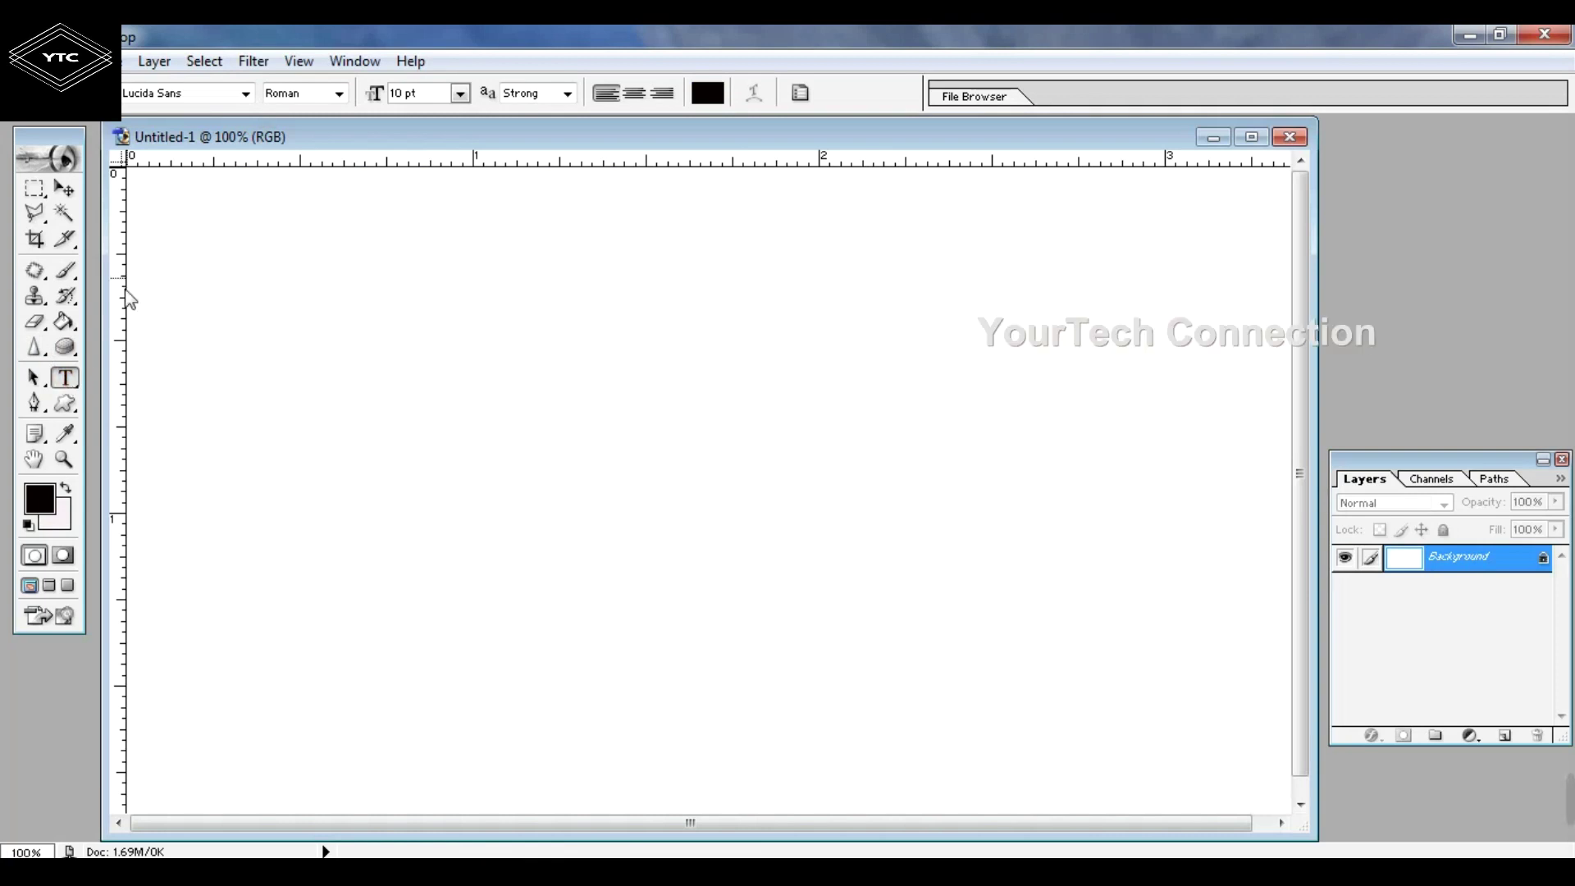
left_click_drag(165, 216, 1135, 386)
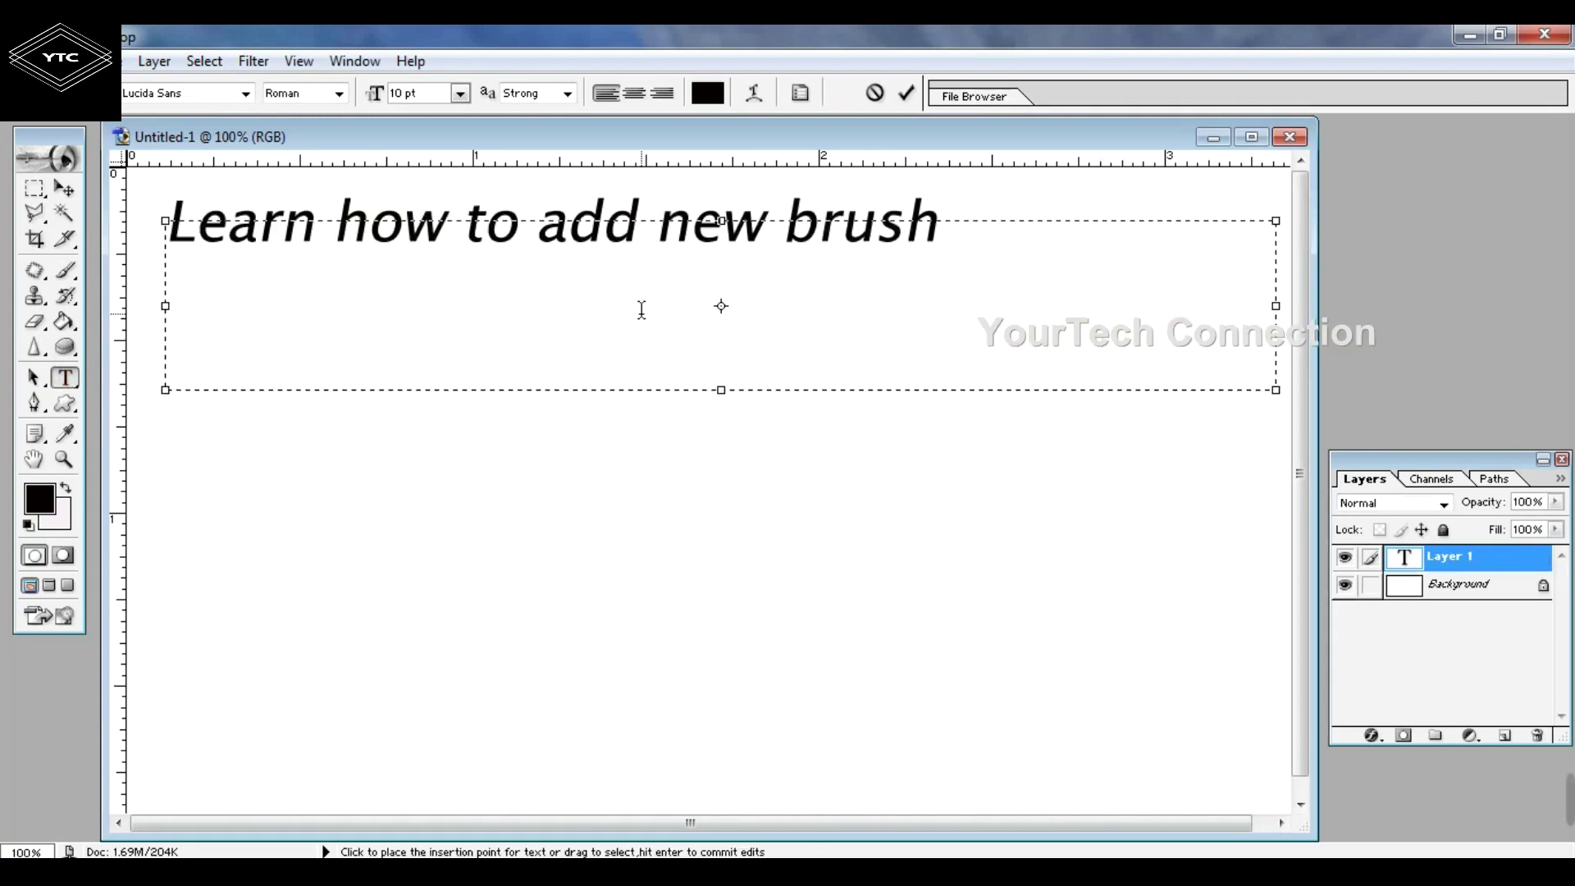
type("/obj")
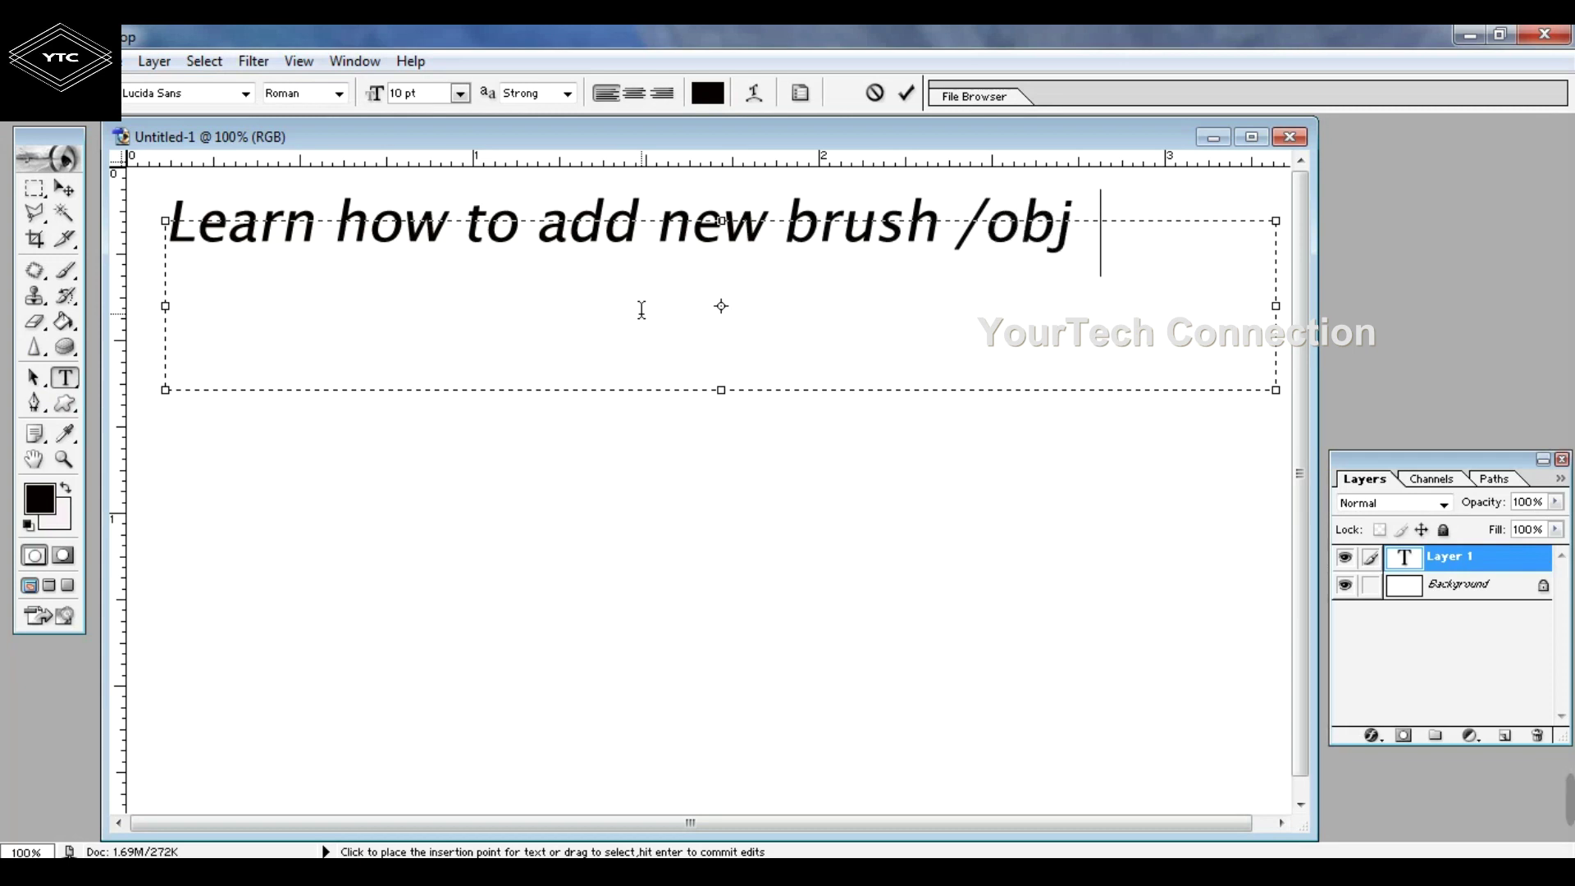
type("ect.")
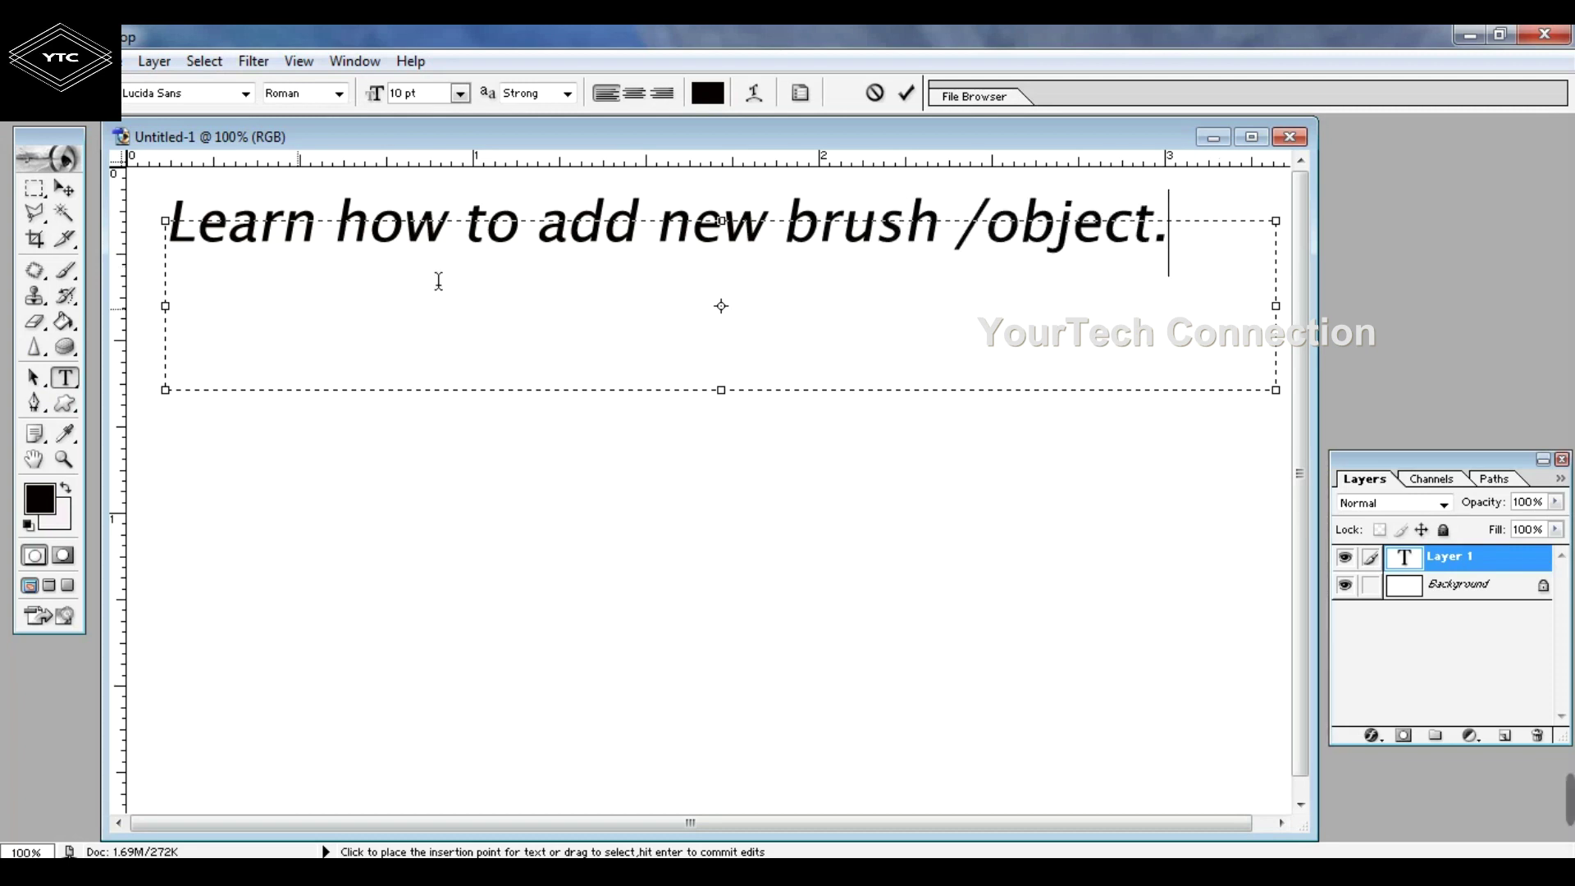
key("ctrl+a")
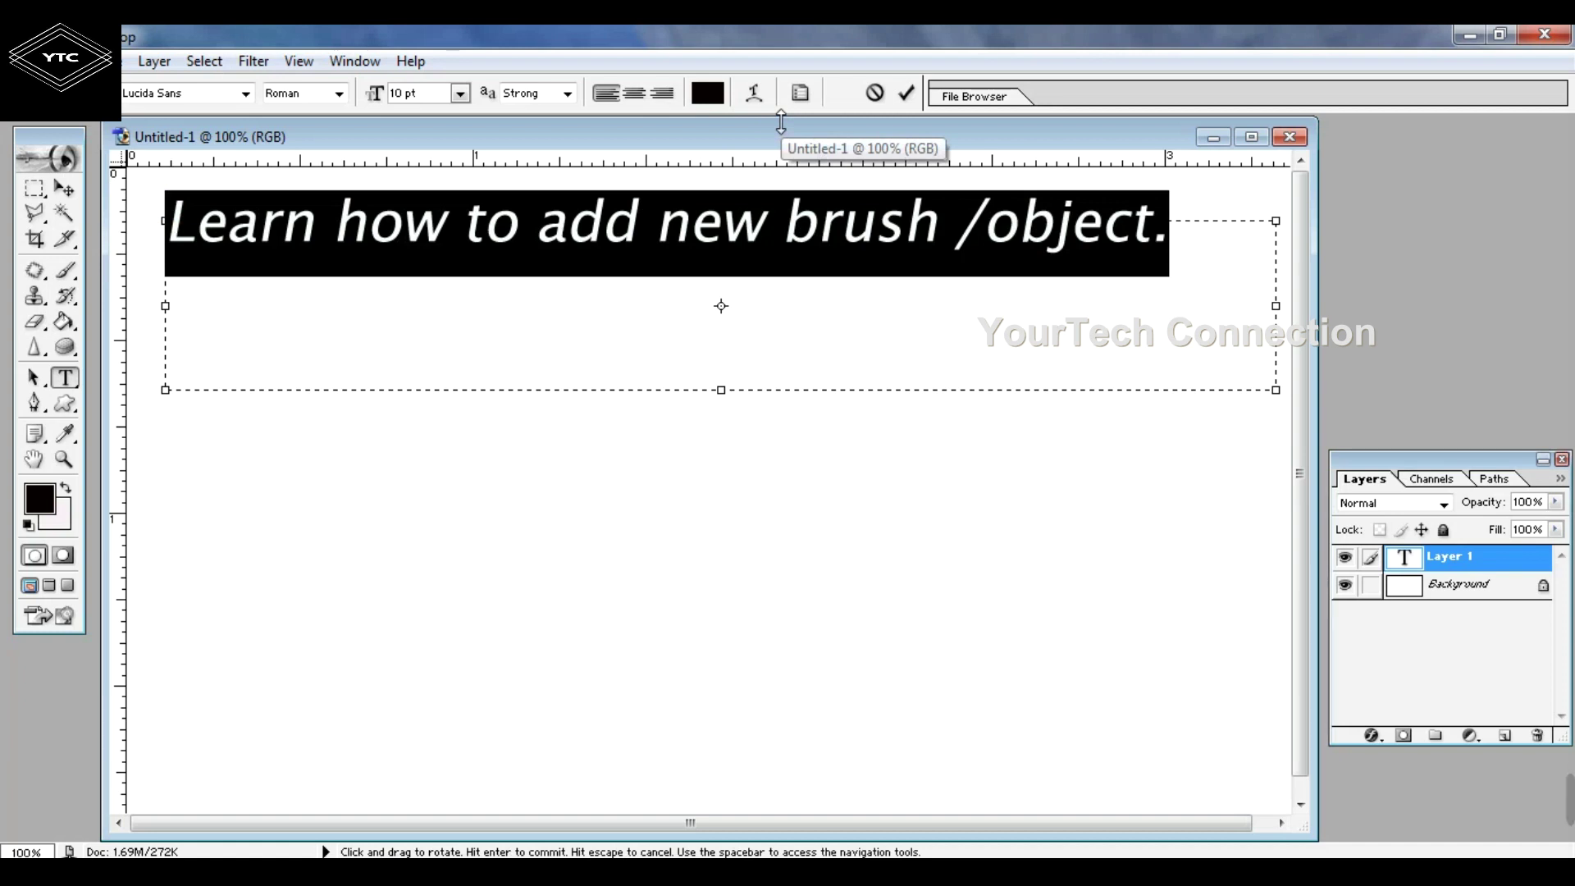
left_click(875, 93)
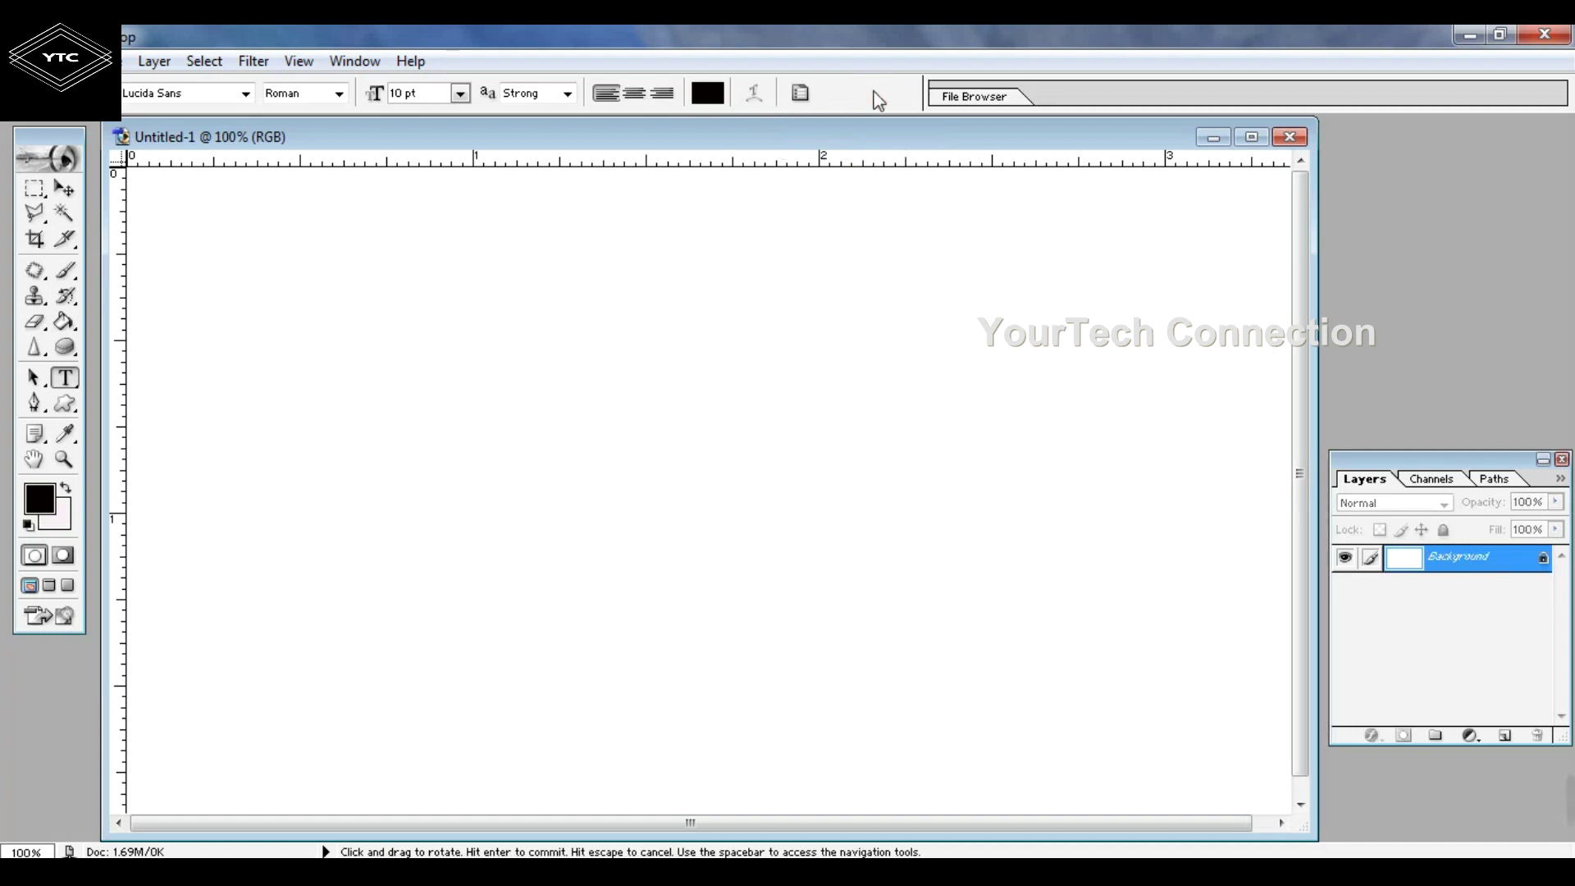
Open the "glass water" image from the "black img" folder
double_click(1437, 254)
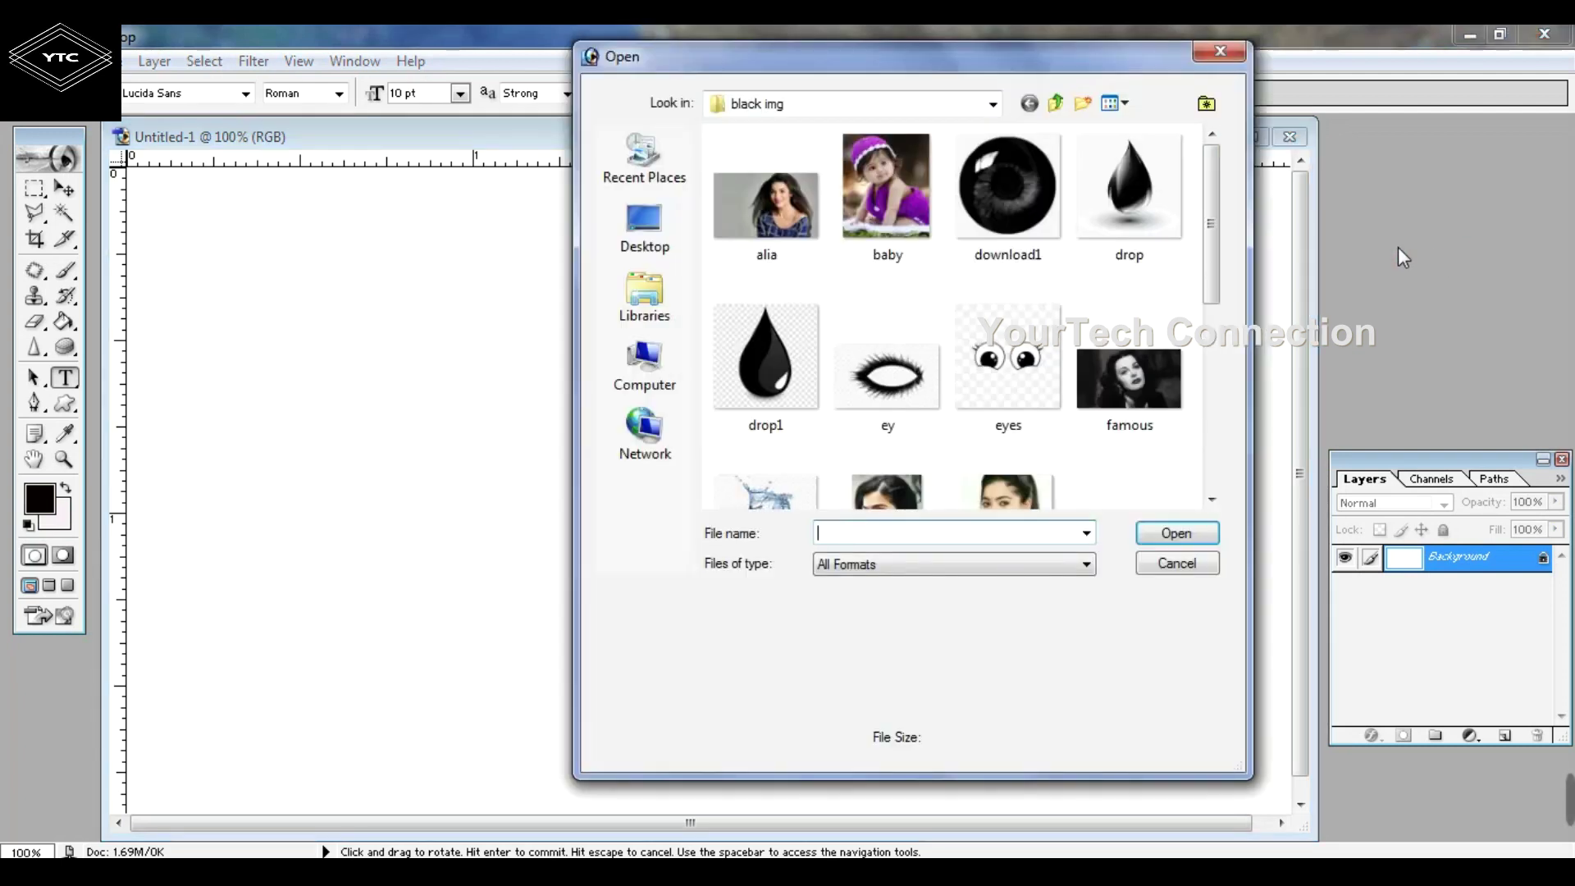
left_click_drag(1216, 271, 1214, 402)
left_click(765, 247)
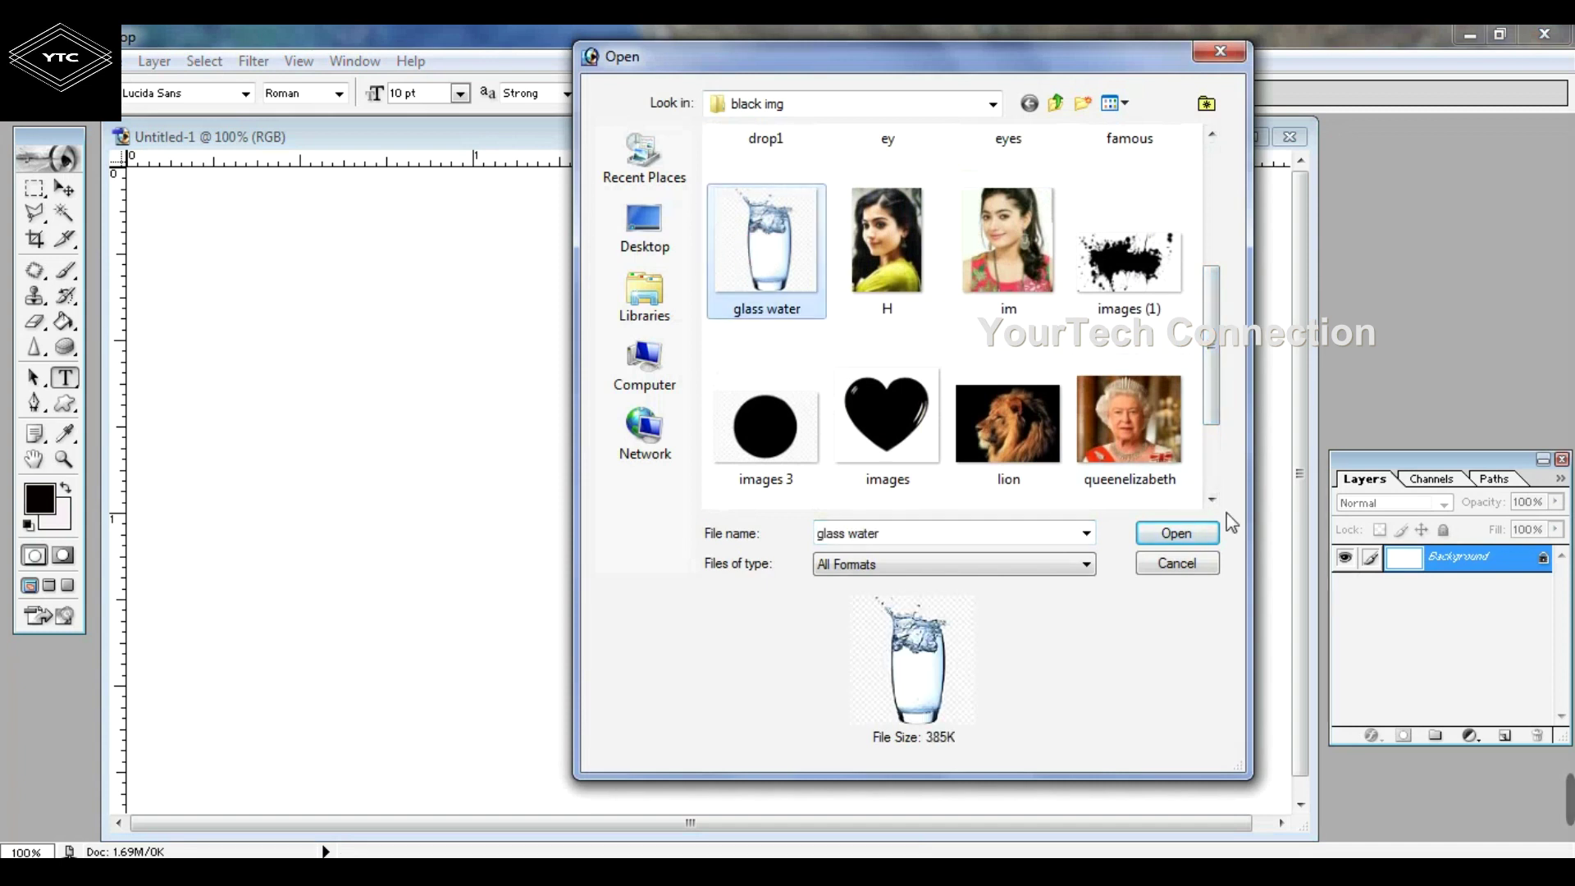
left_click(1175, 533)
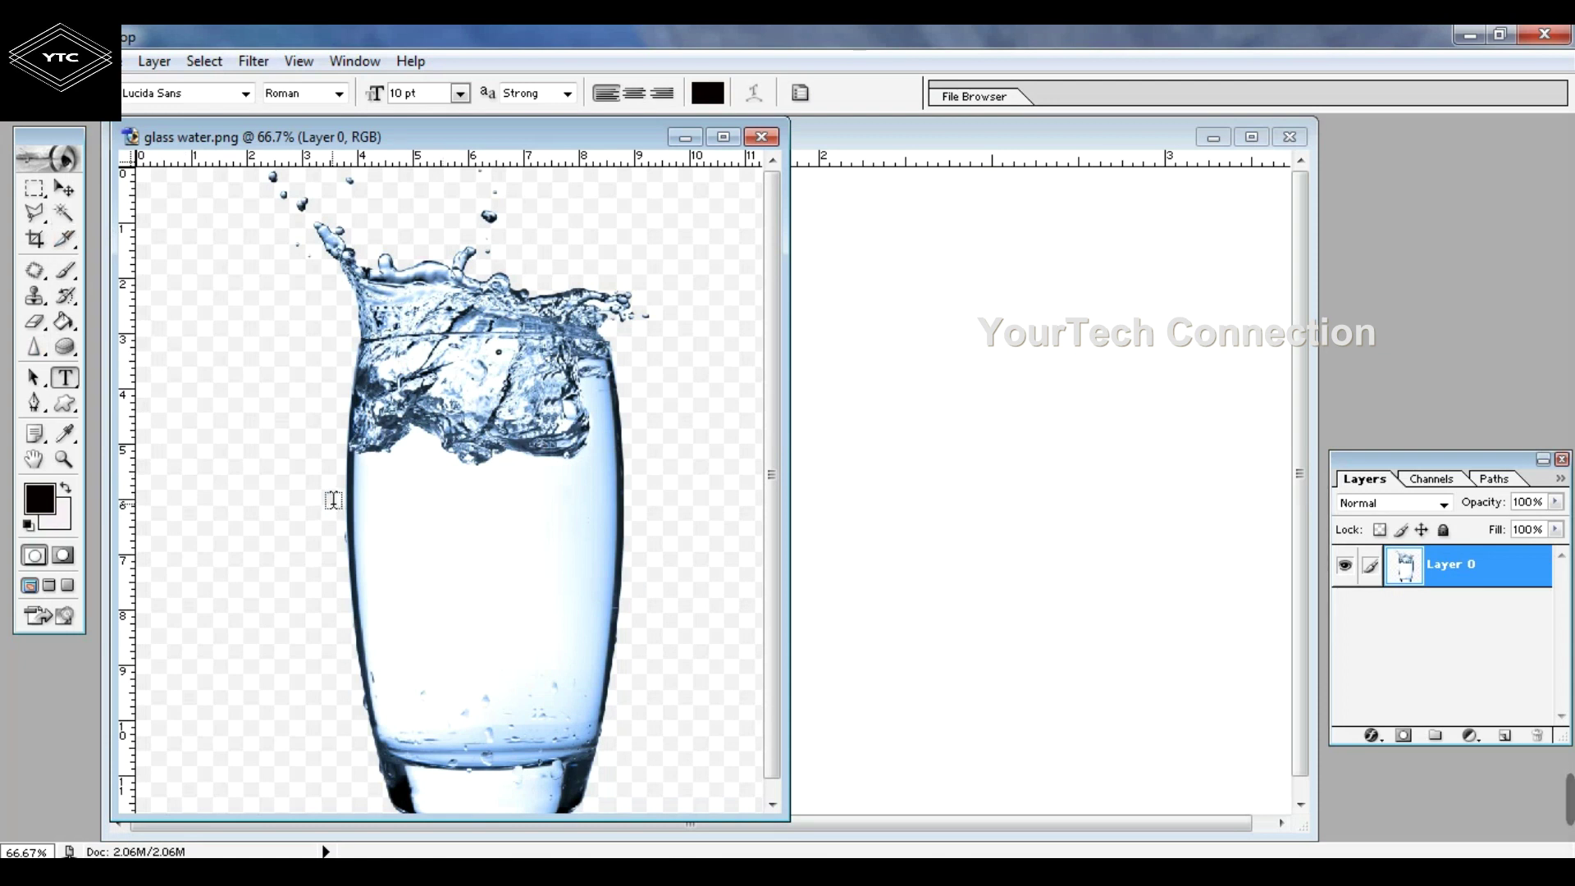
Copy the entire glass image, close its file and paste it into the blank Untitled-1 document
left_click(64, 191)
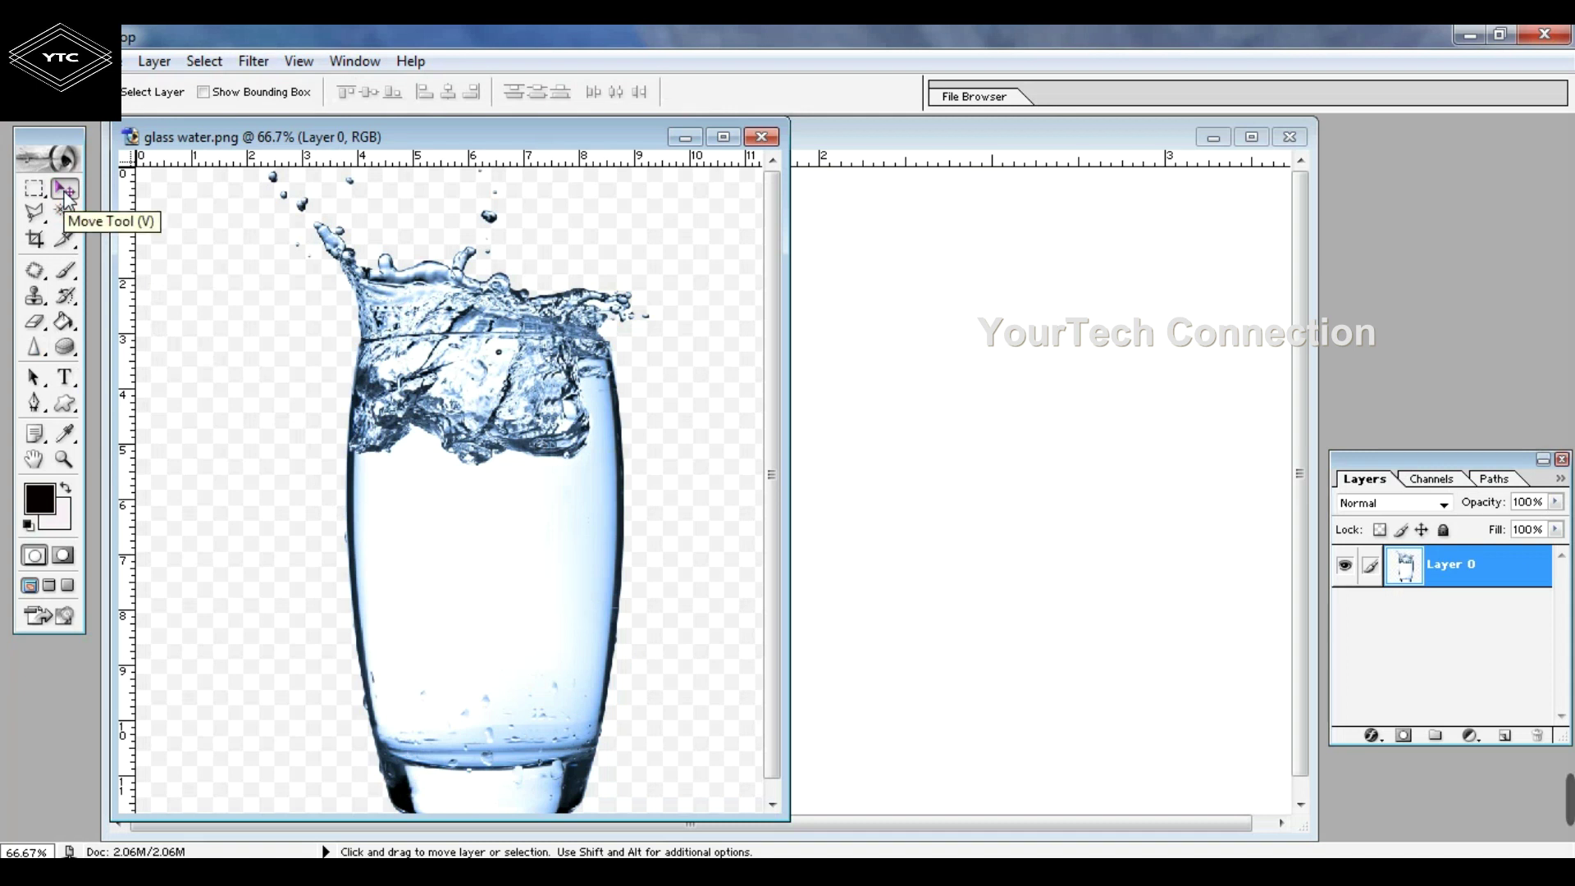
left_click(234, 445)
key("ctrl+a")
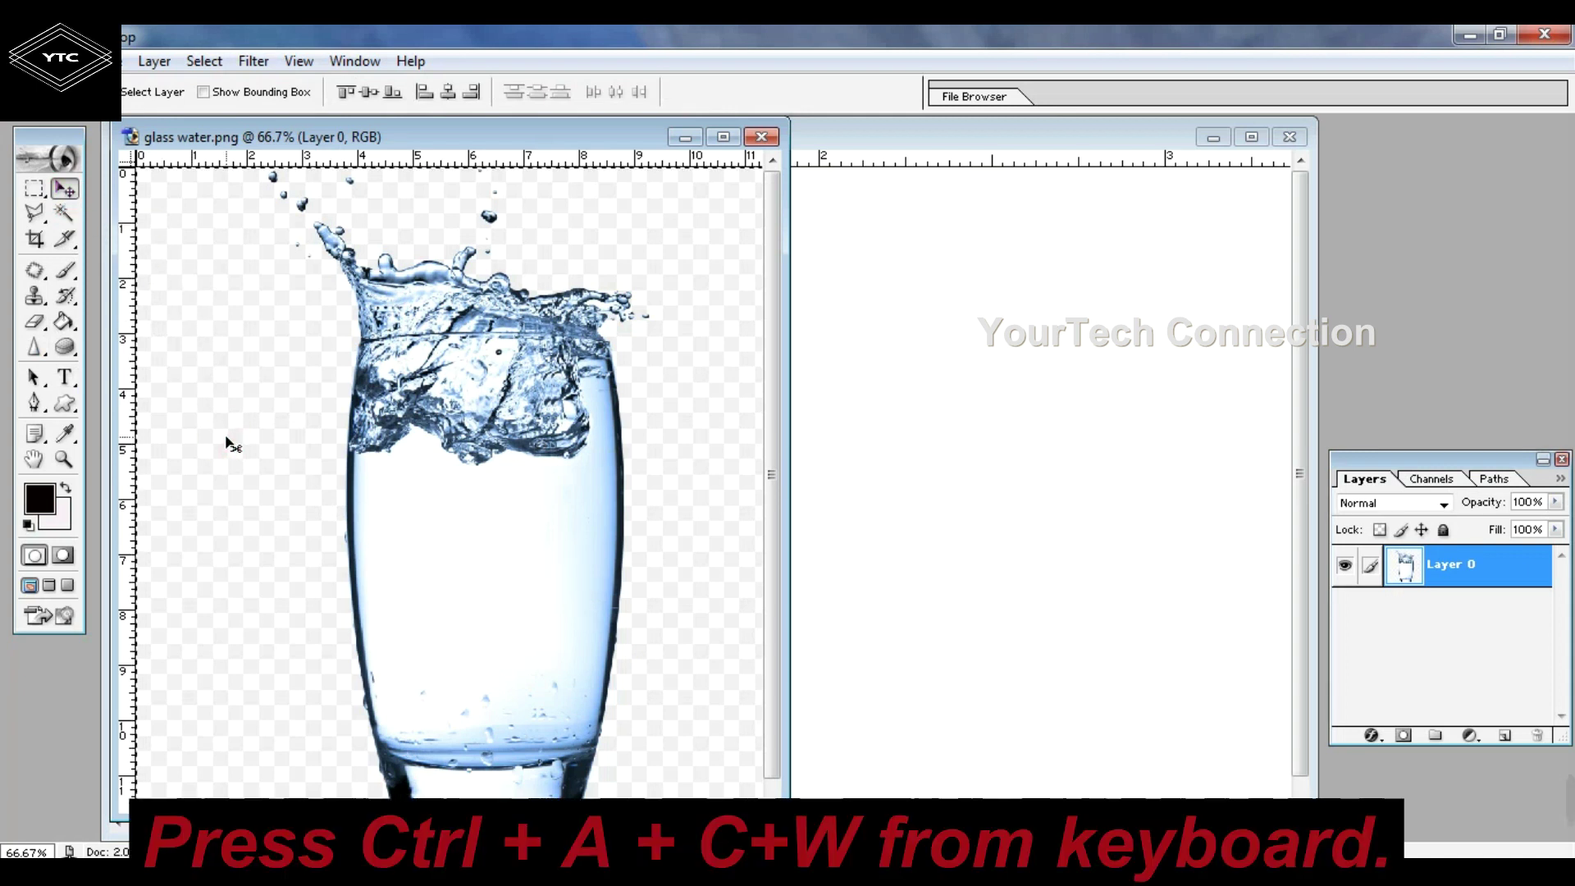
key("ctrl+w")
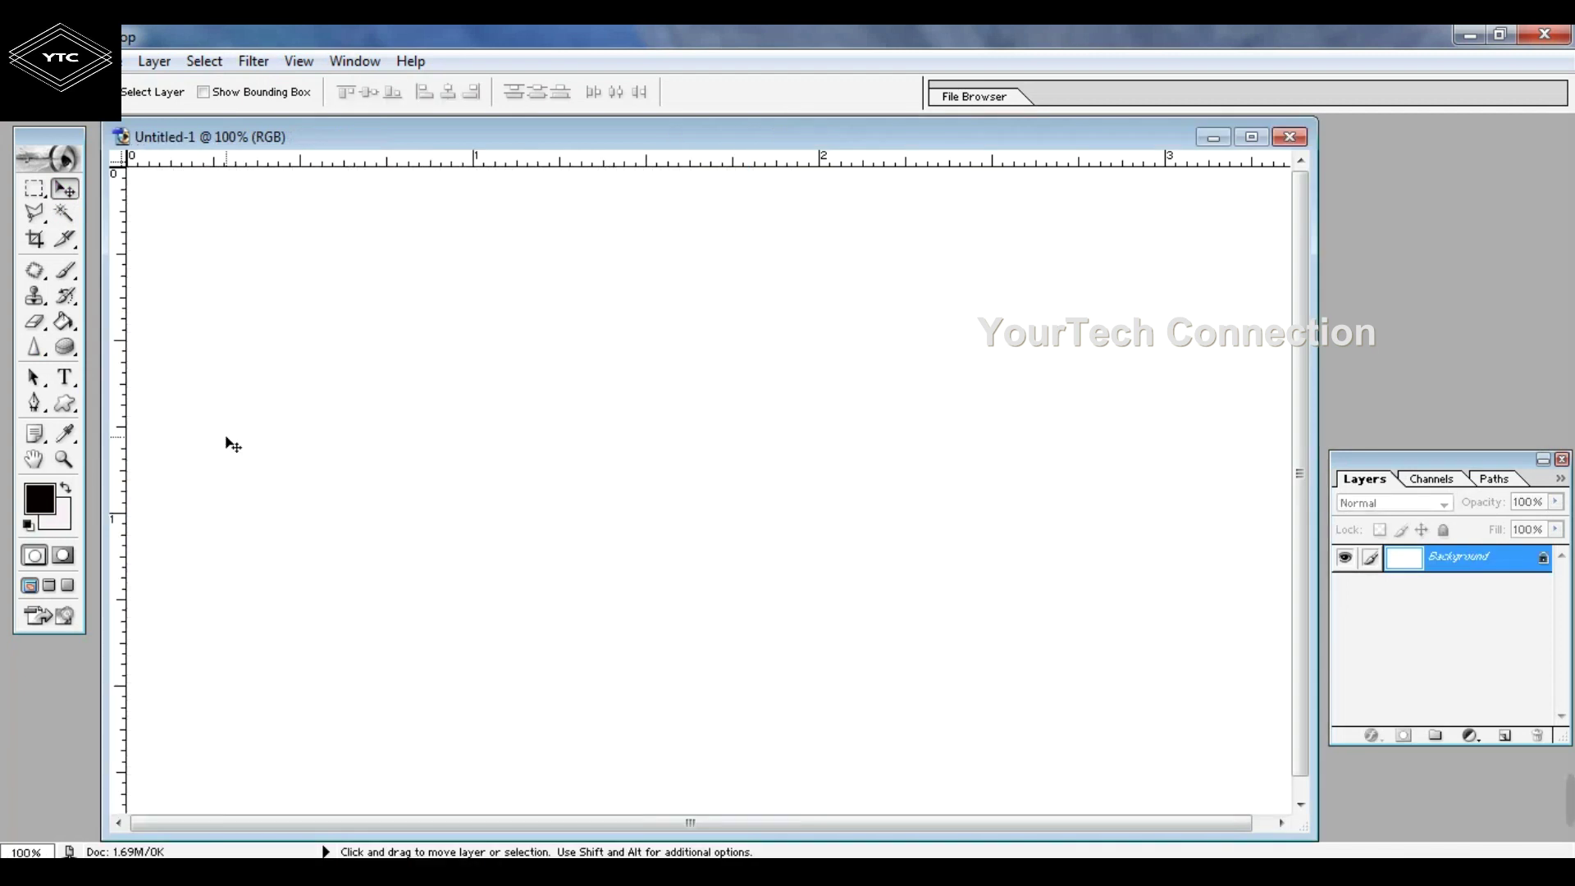
key("ctrl+v")
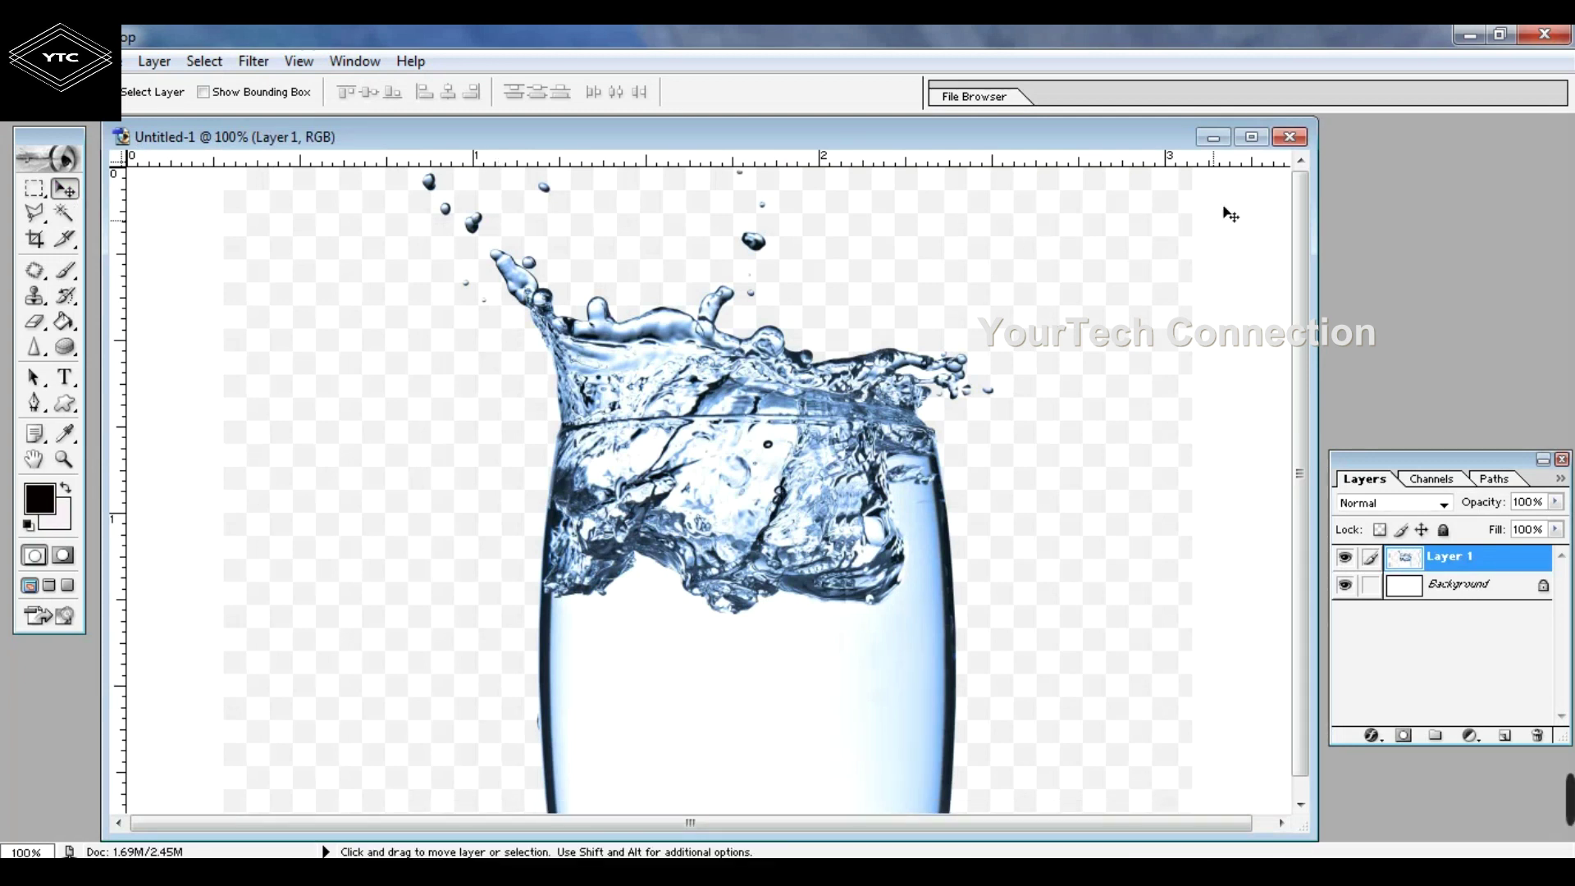
Scale the glass layer proportionally to about 62%, position the whole glass near the canvas centre and apply the transformation
left_click(1251, 138)
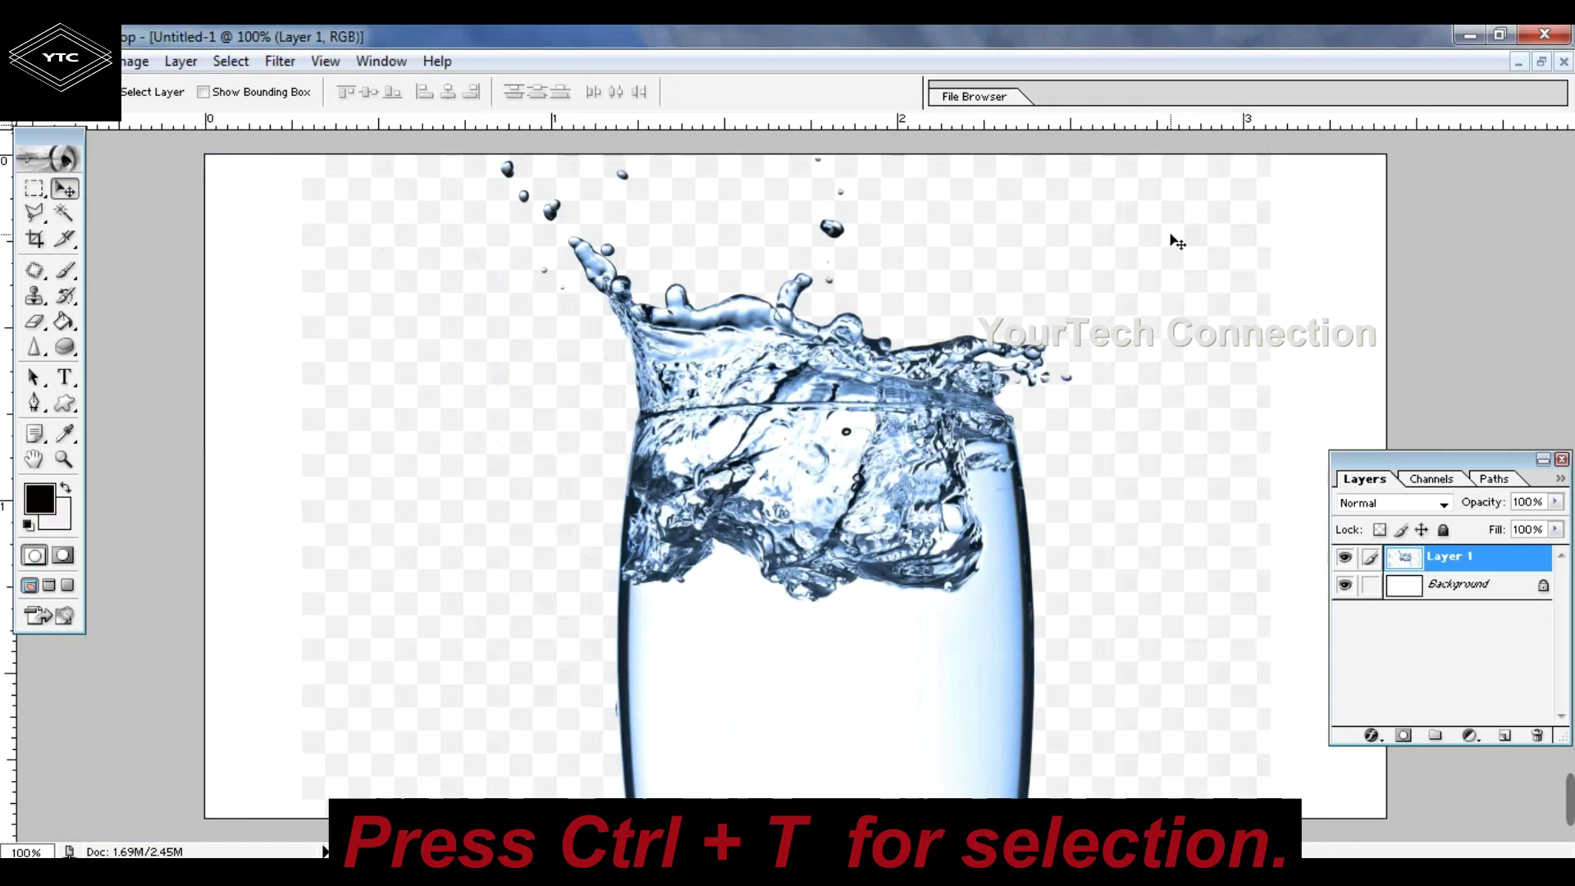
key("ctrl+t")
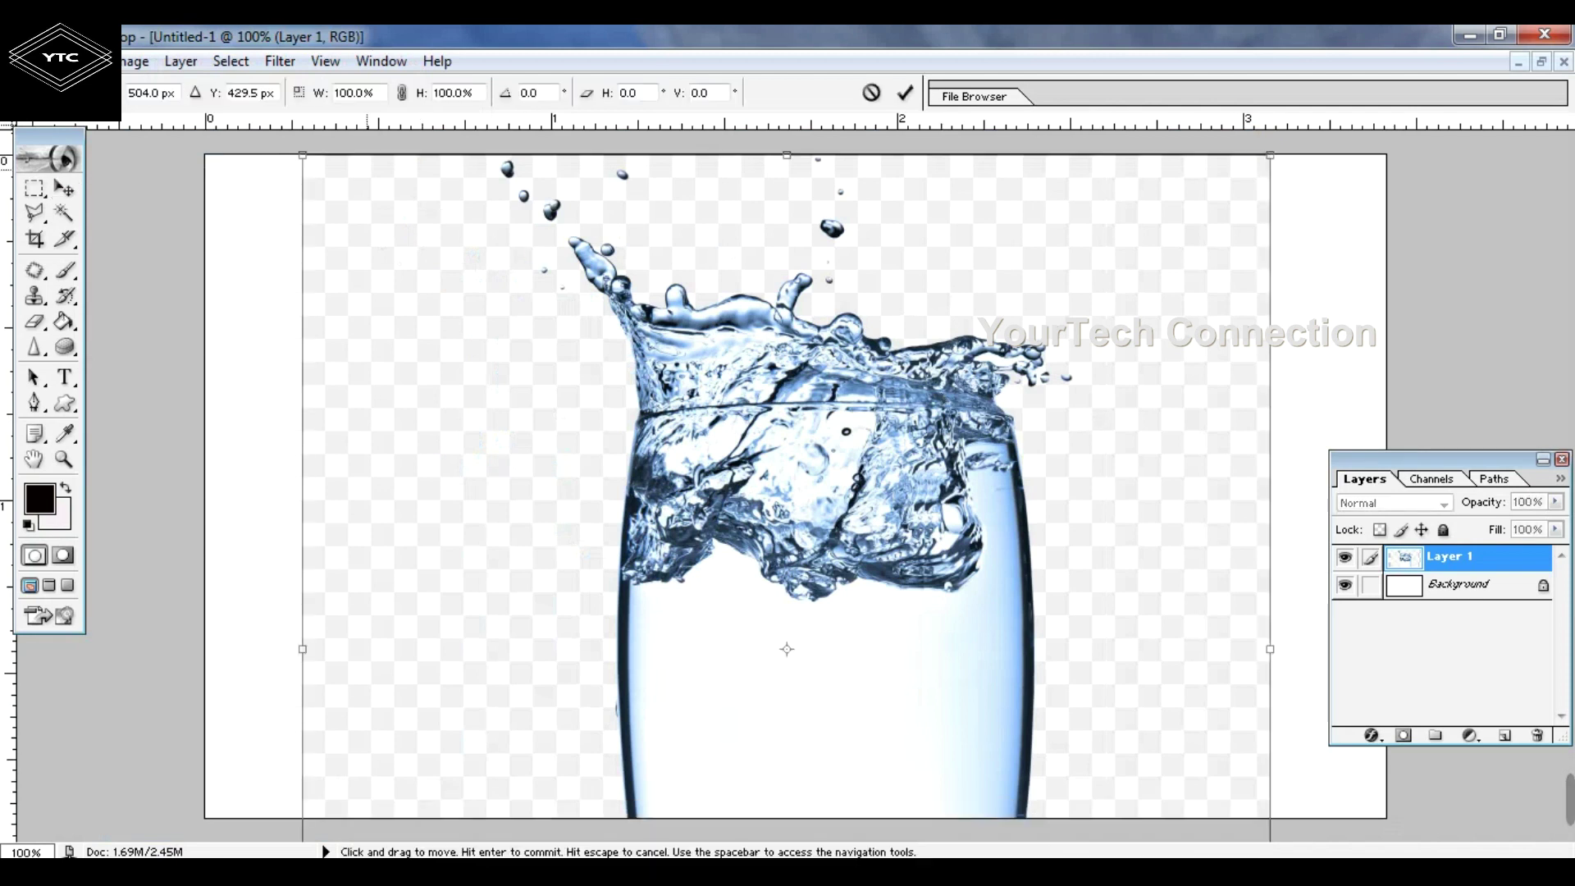
left_click_drag(303, 154, 1000, 310)
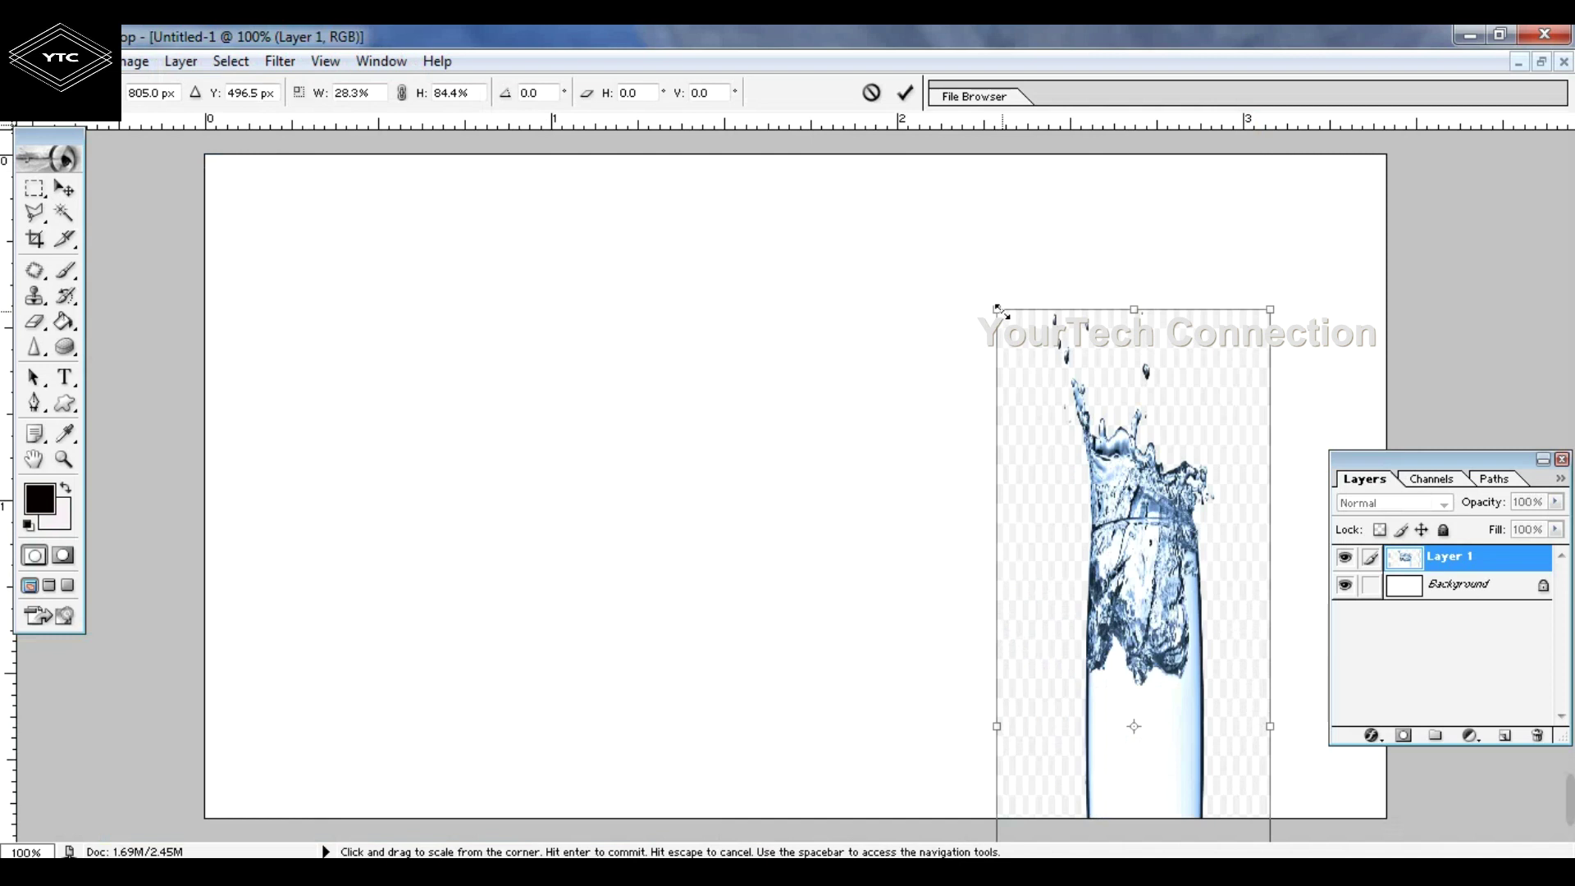
key("ctrl+z")
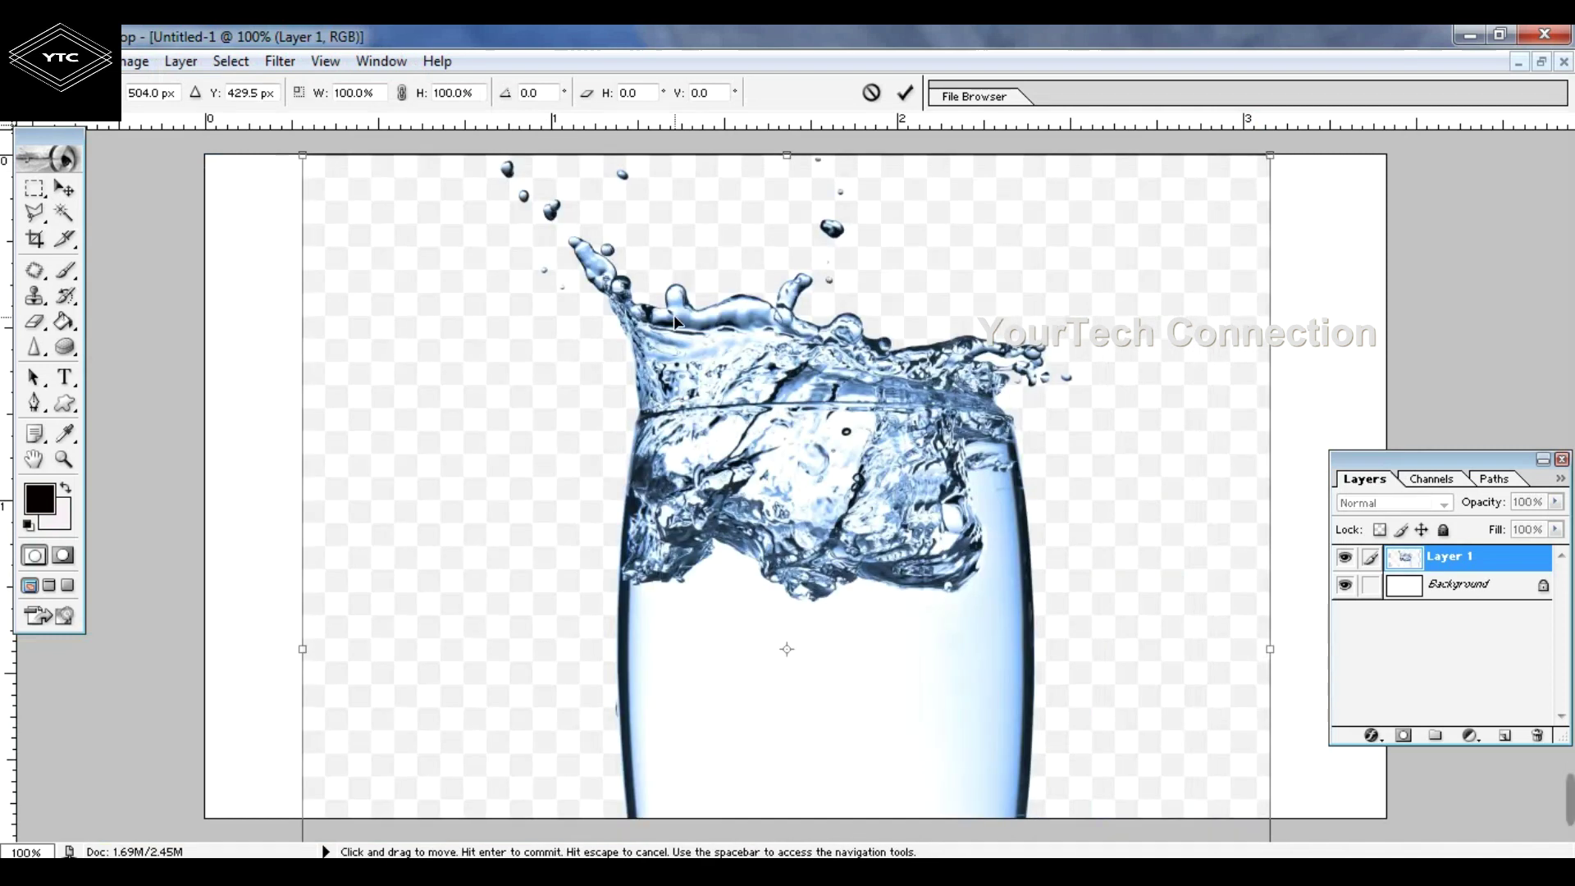
left_click_drag(303, 155, 802, 401)
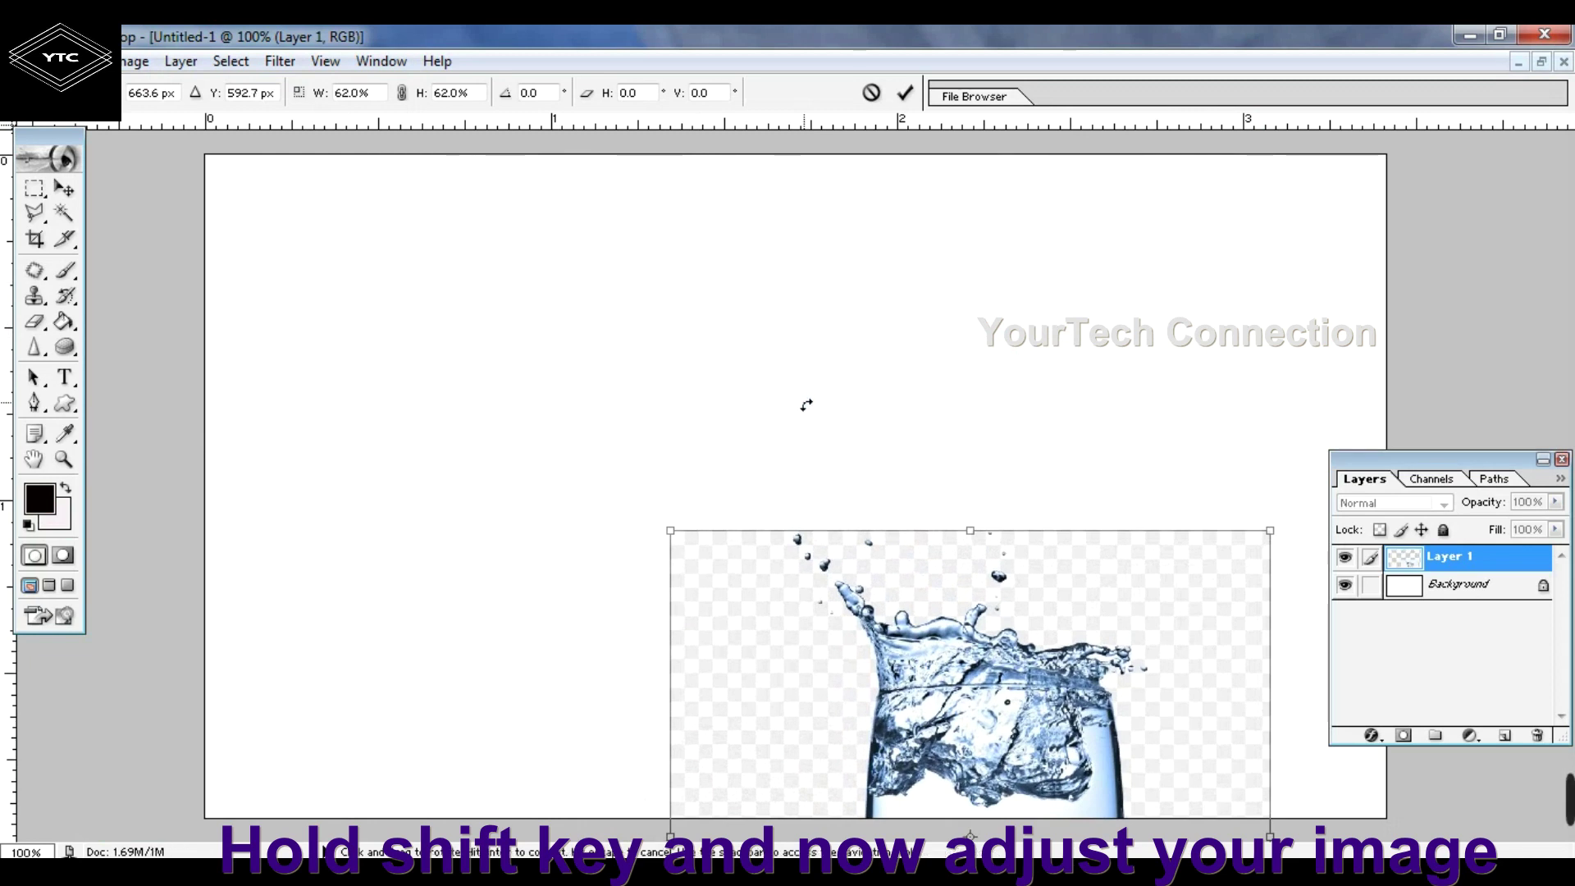
left_click_drag(915, 626, 704, 266)
left_click(704, 266)
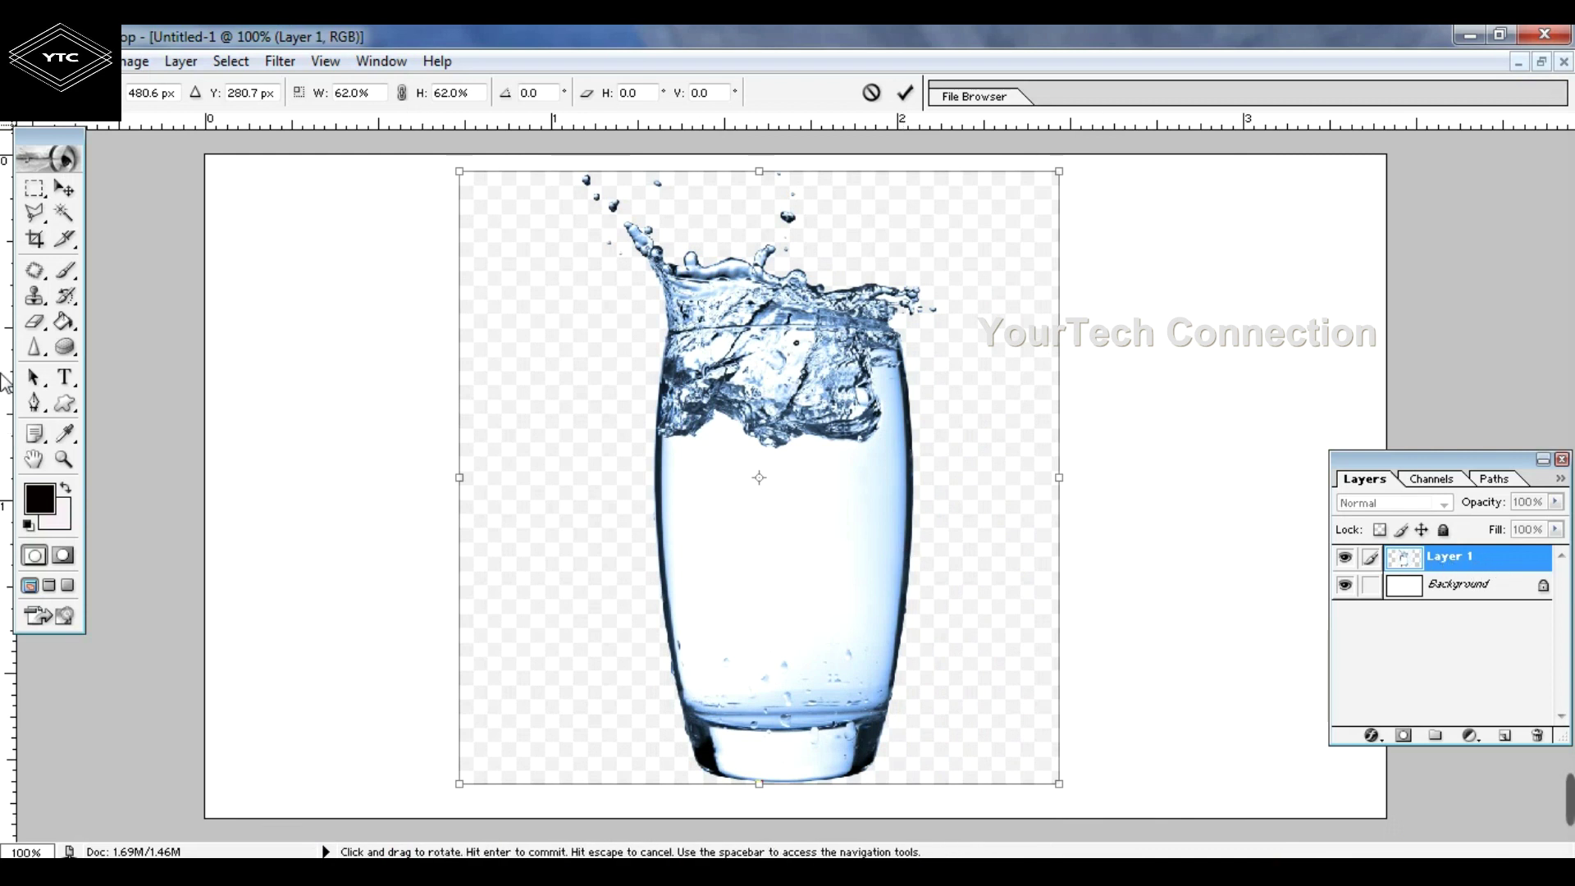
left_click(64, 323)
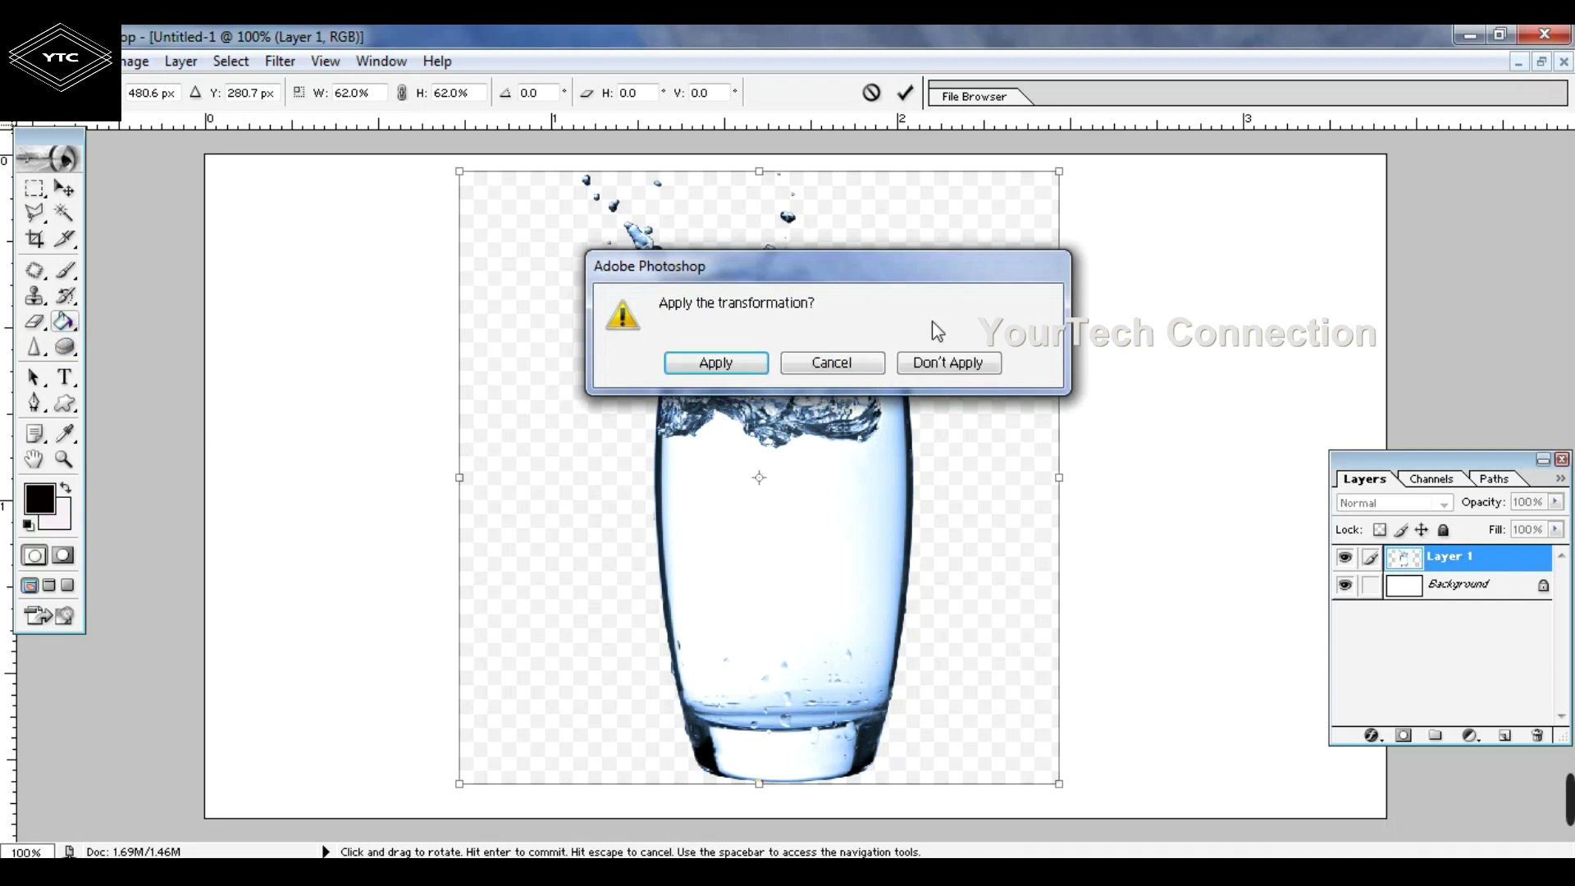
left_click(878, 363)
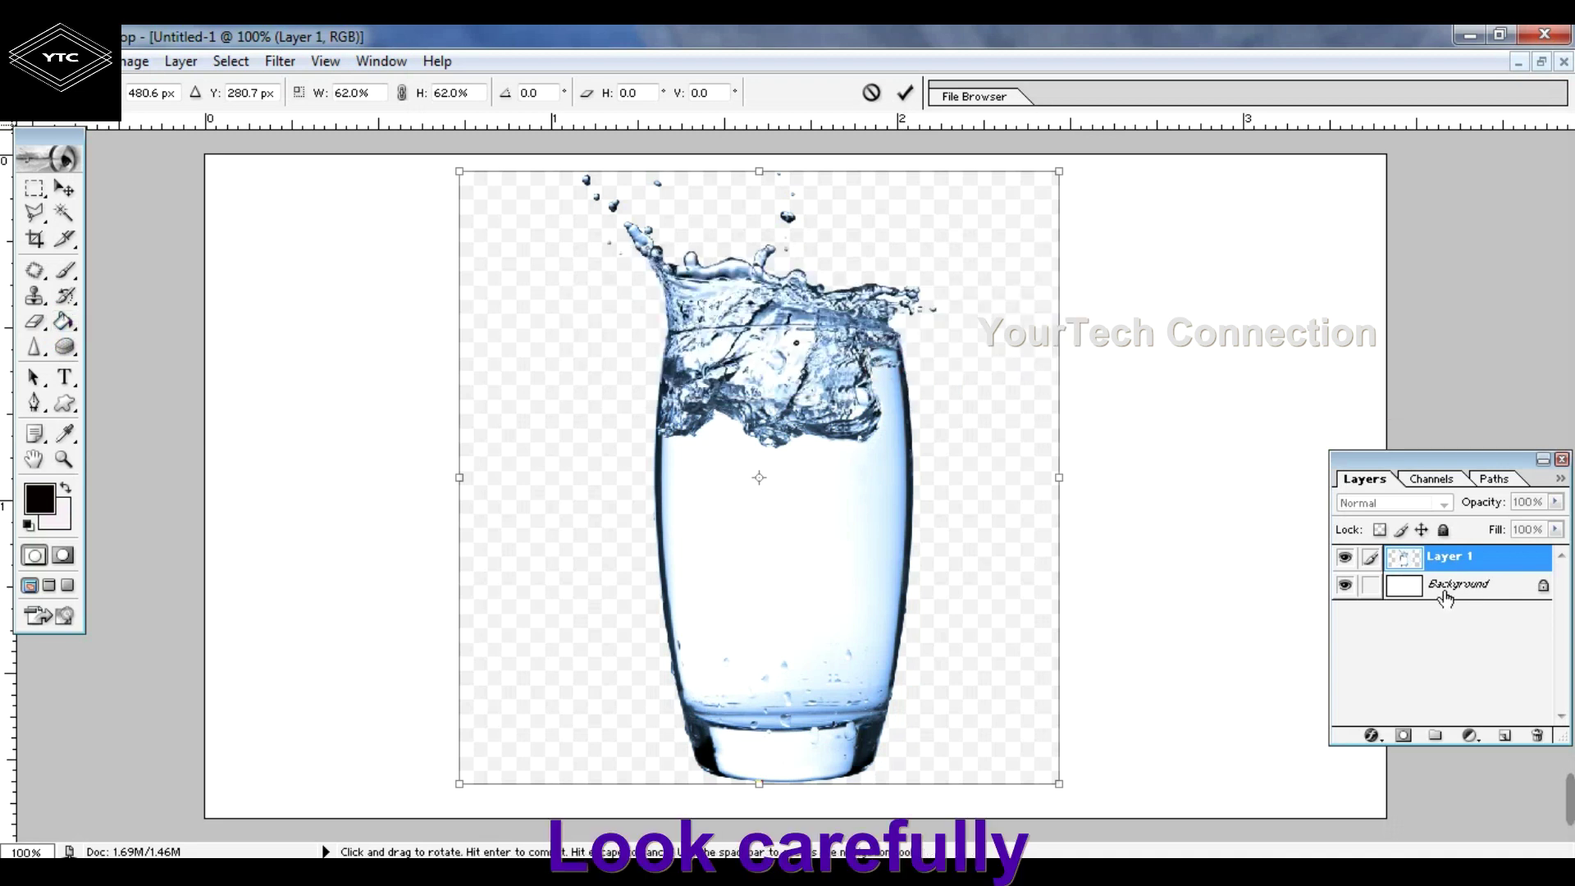
key("Return")
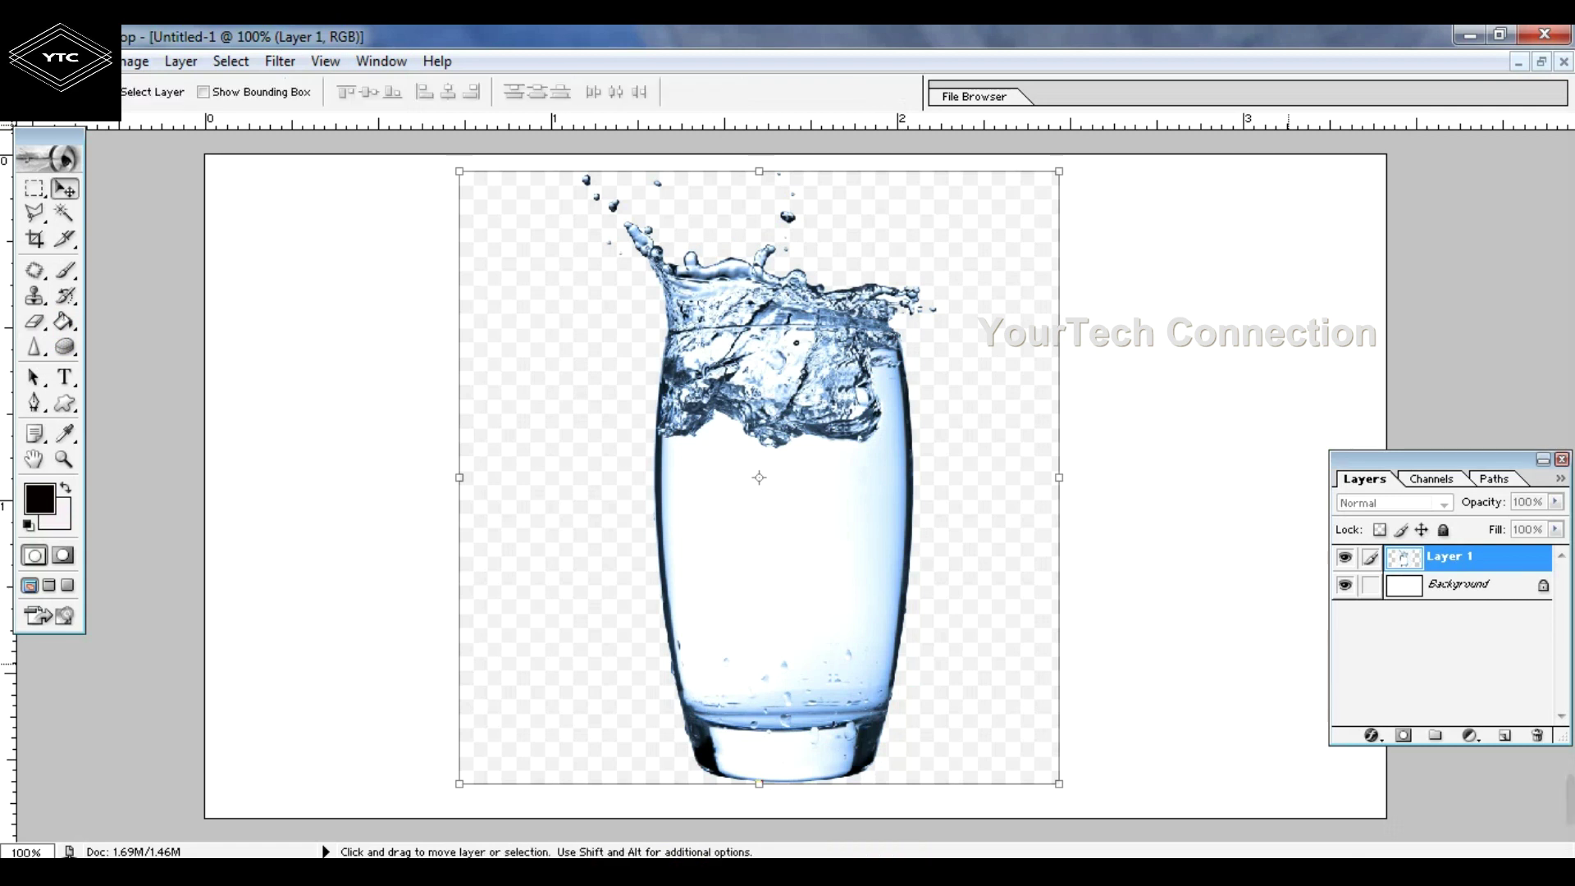
Fill the glass's main body, the light strip along its inner edge and its base with black using the Paint Bucket
left_click(64, 323)
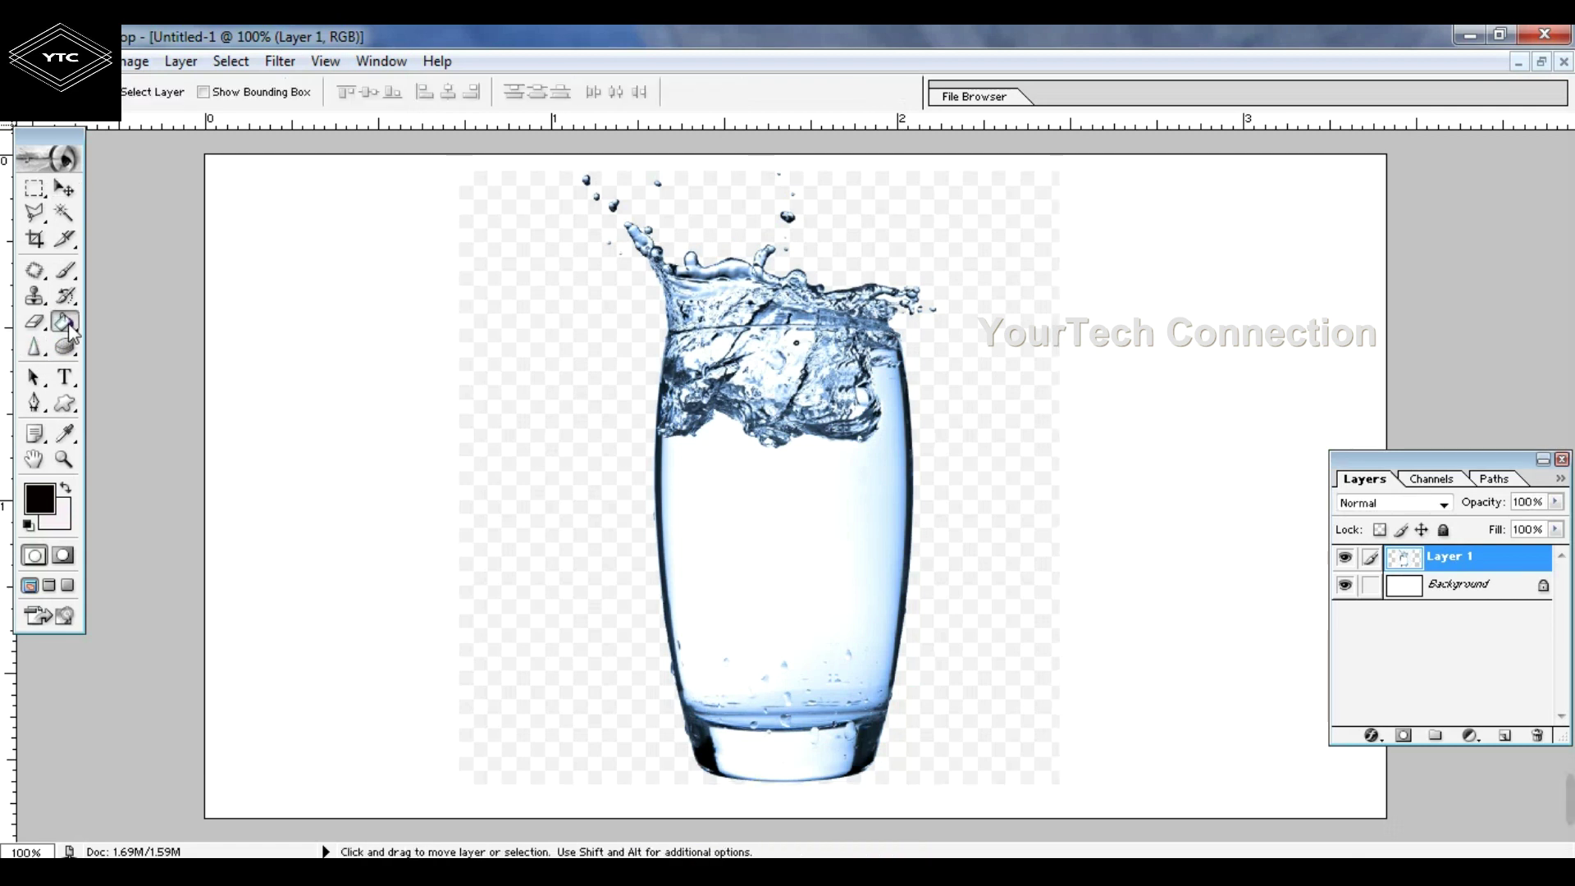
left_click(813, 511)
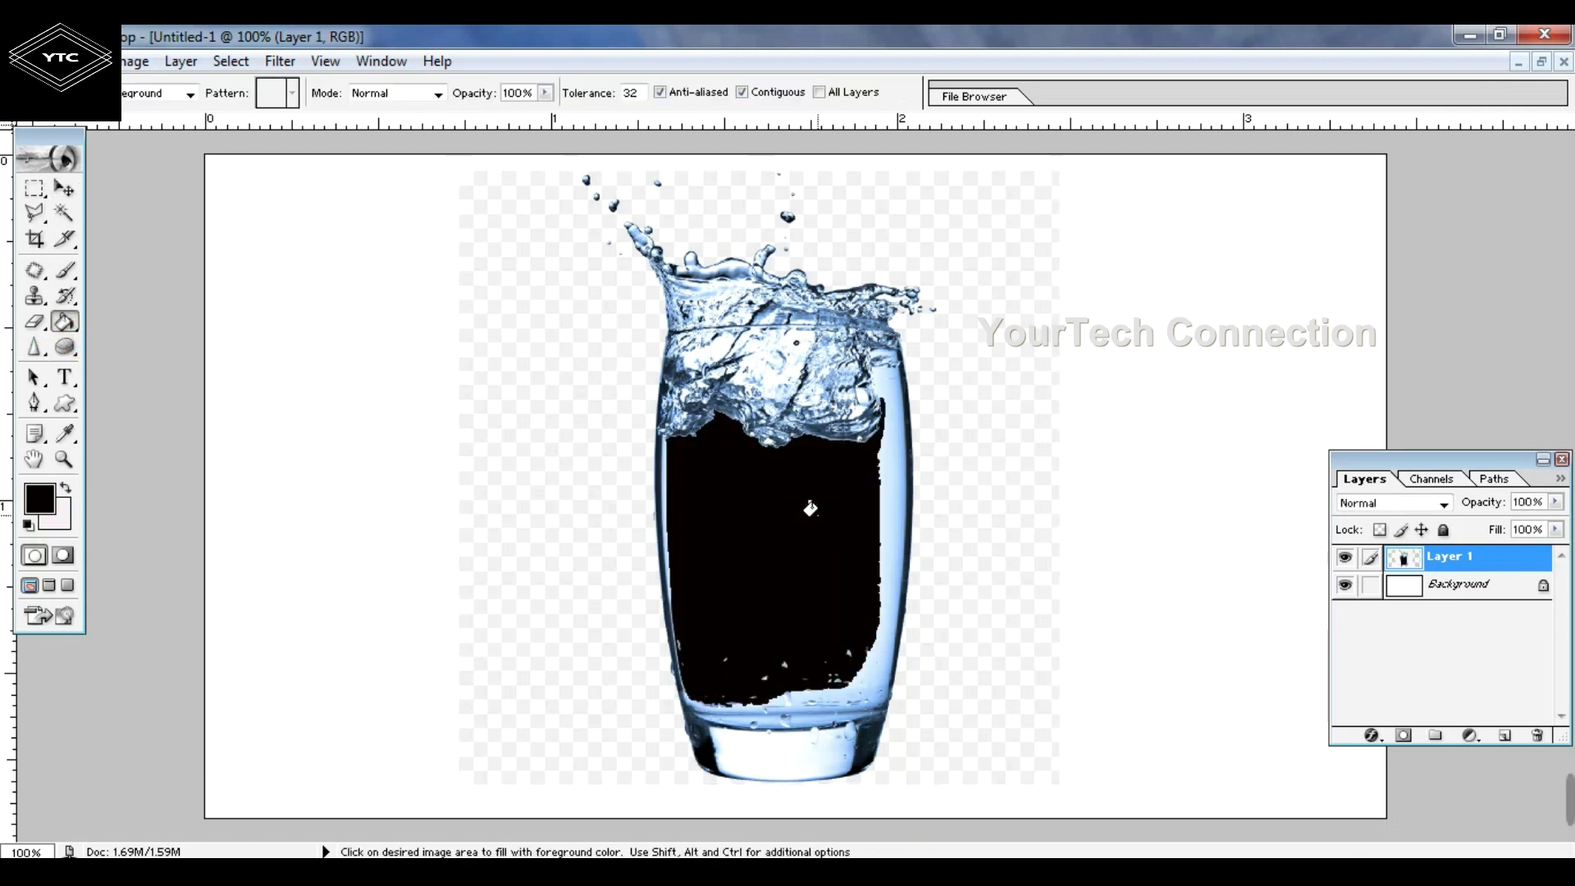
left_click(881, 513)
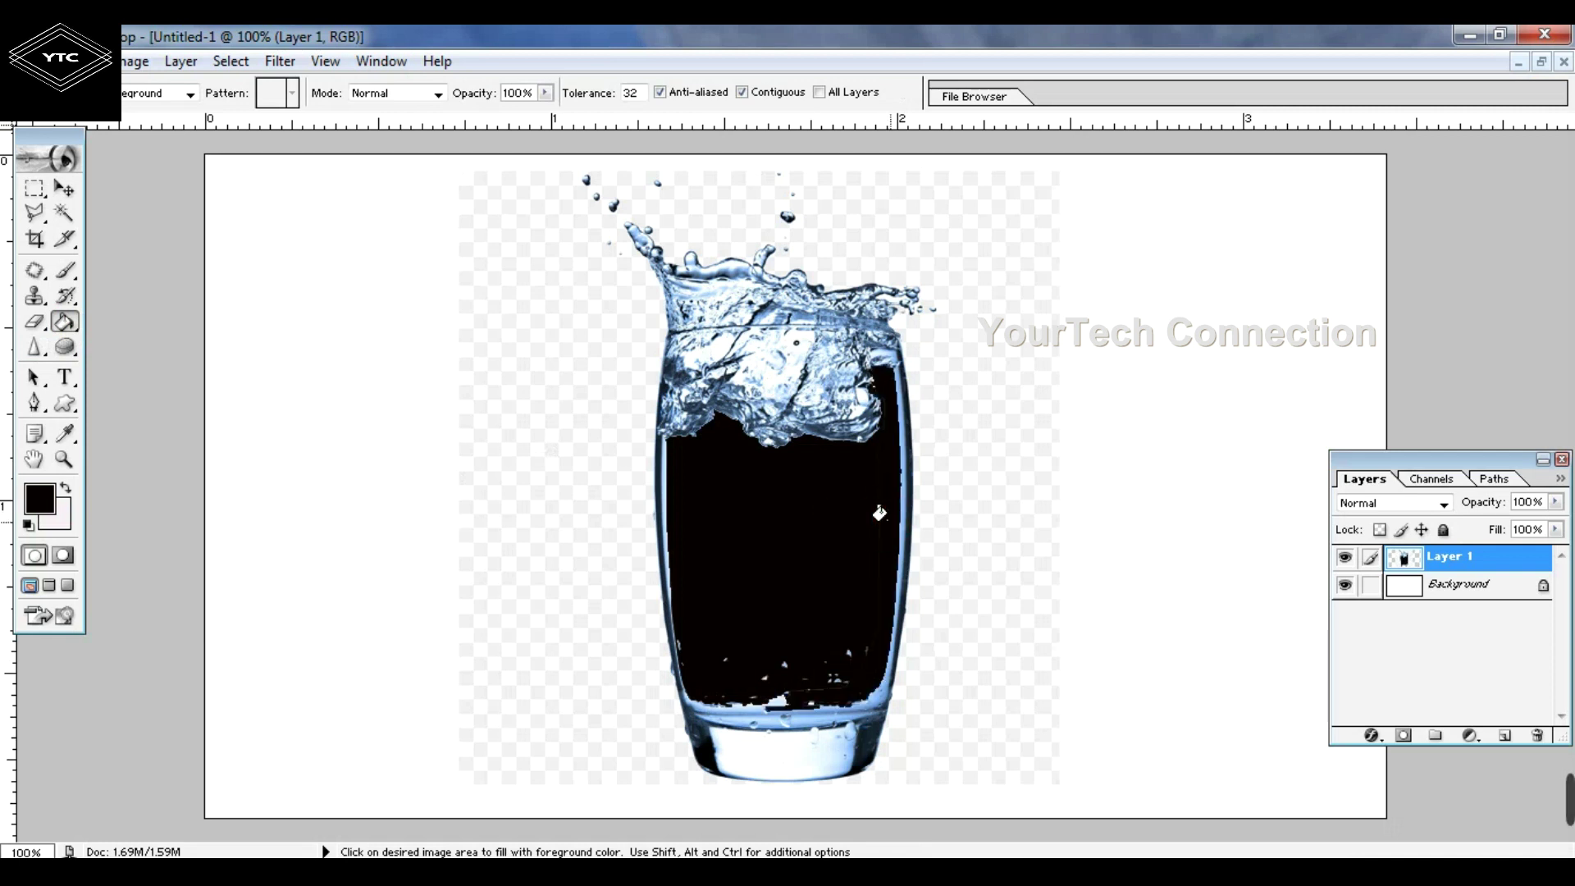
left_click(763, 698)
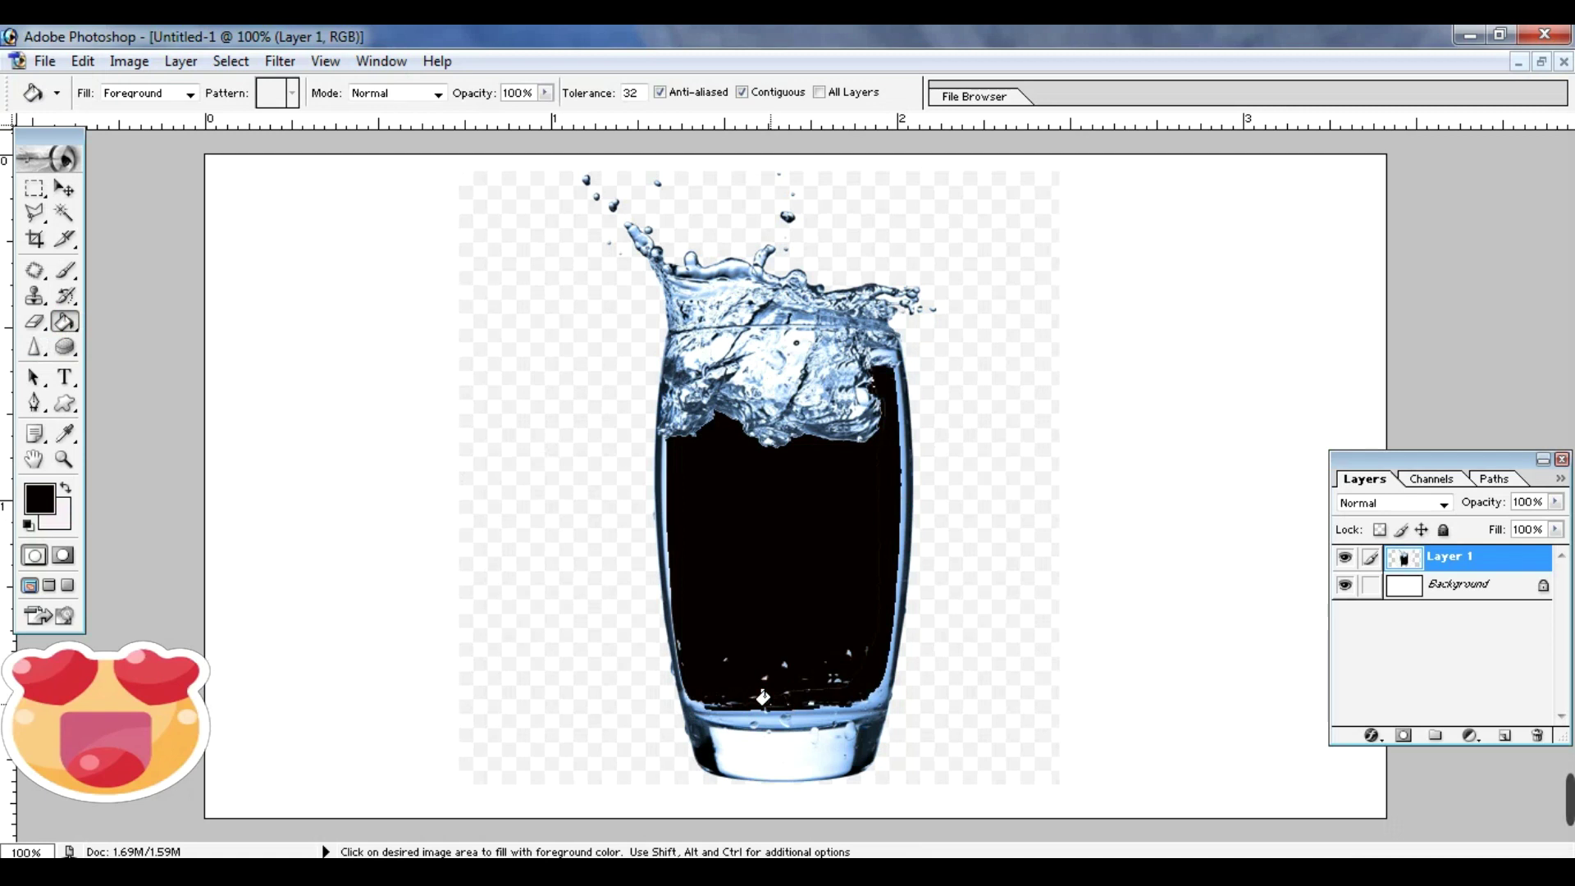
left_click(749, 746)
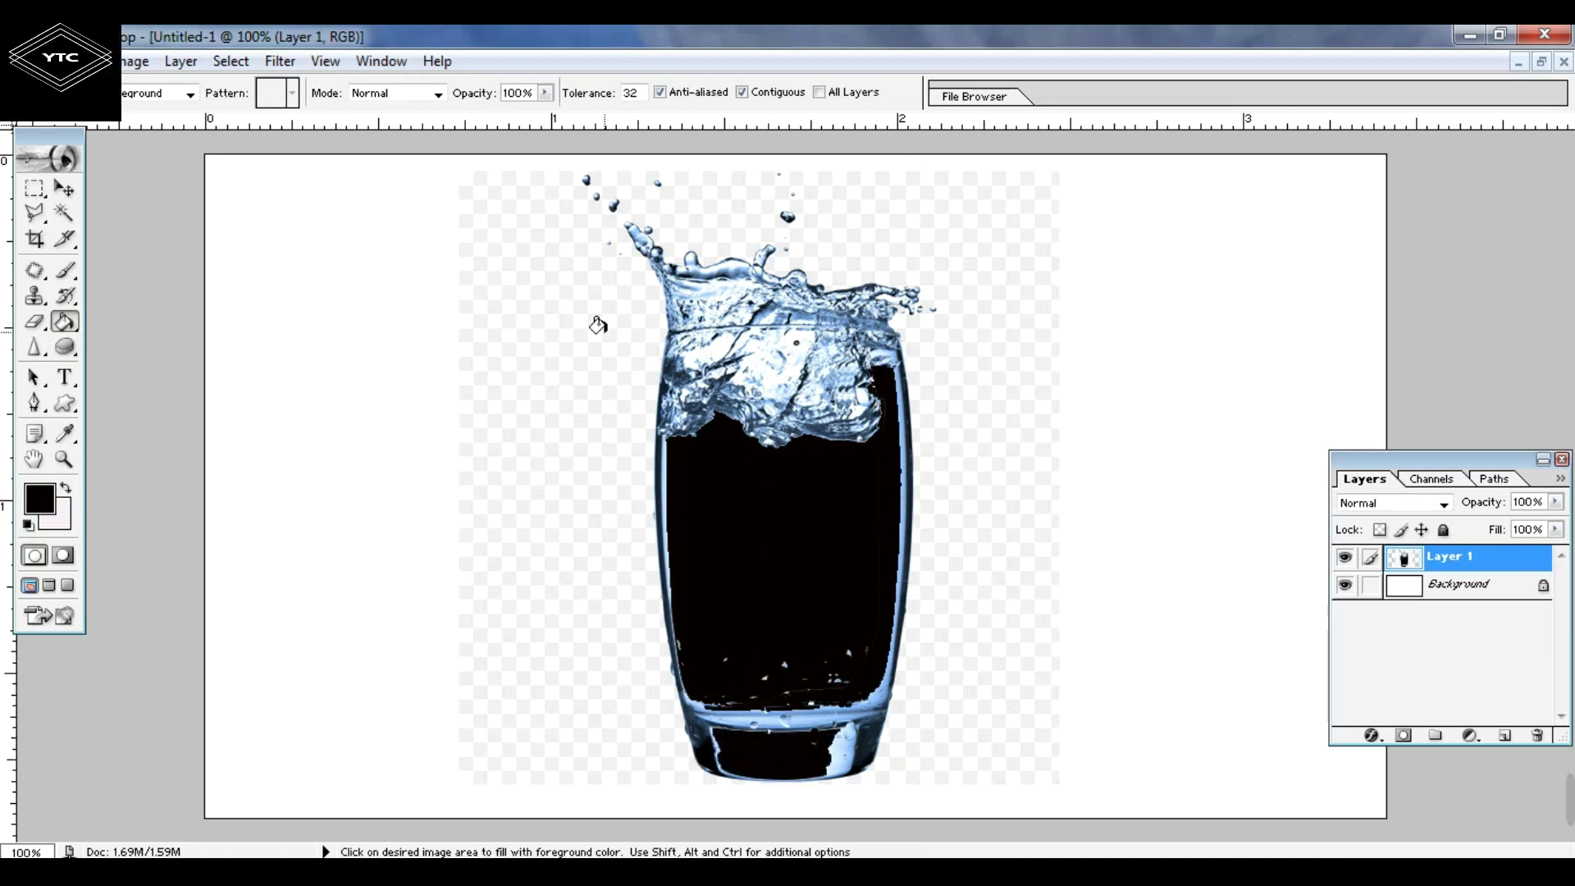
Fill three light areas of the splashing water in the upper glass with black
left_click(698, 351)
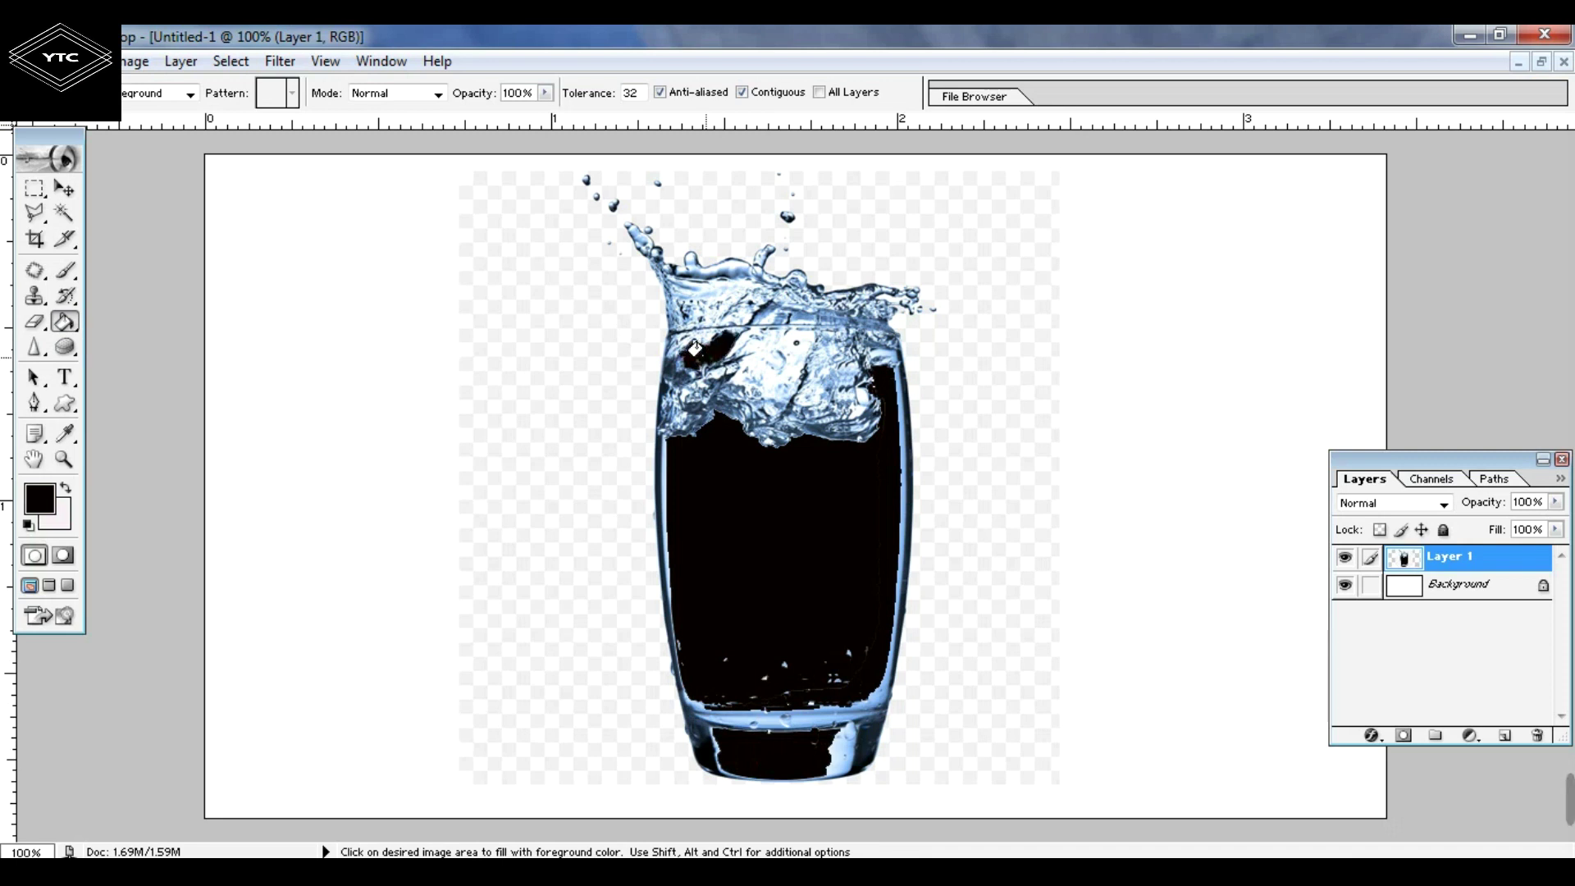
left_click(771, 361)
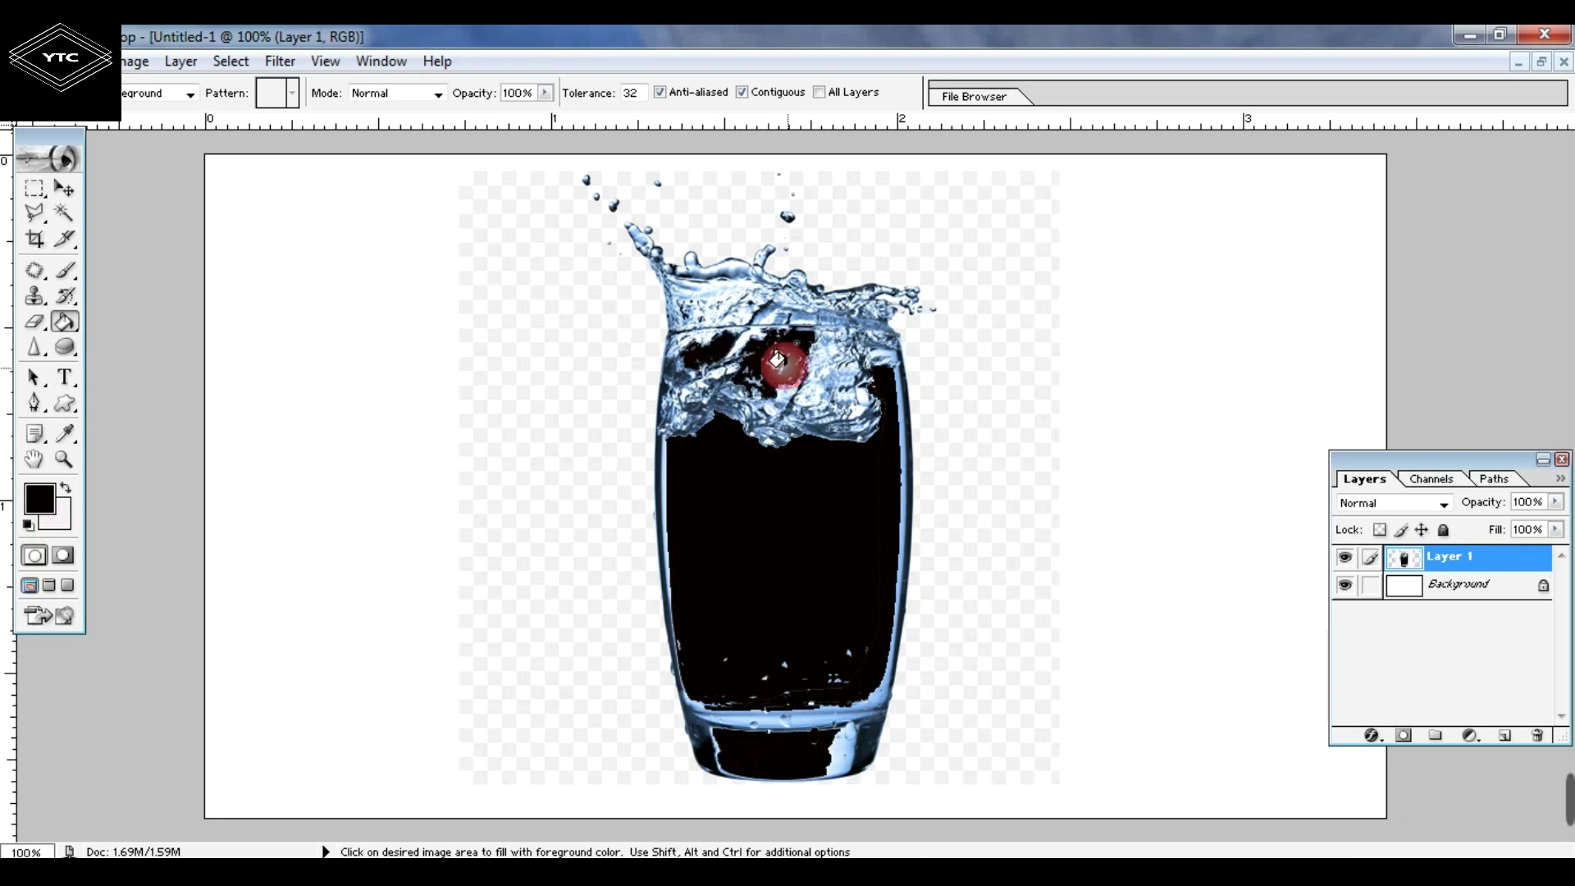
left_click(710, 289)
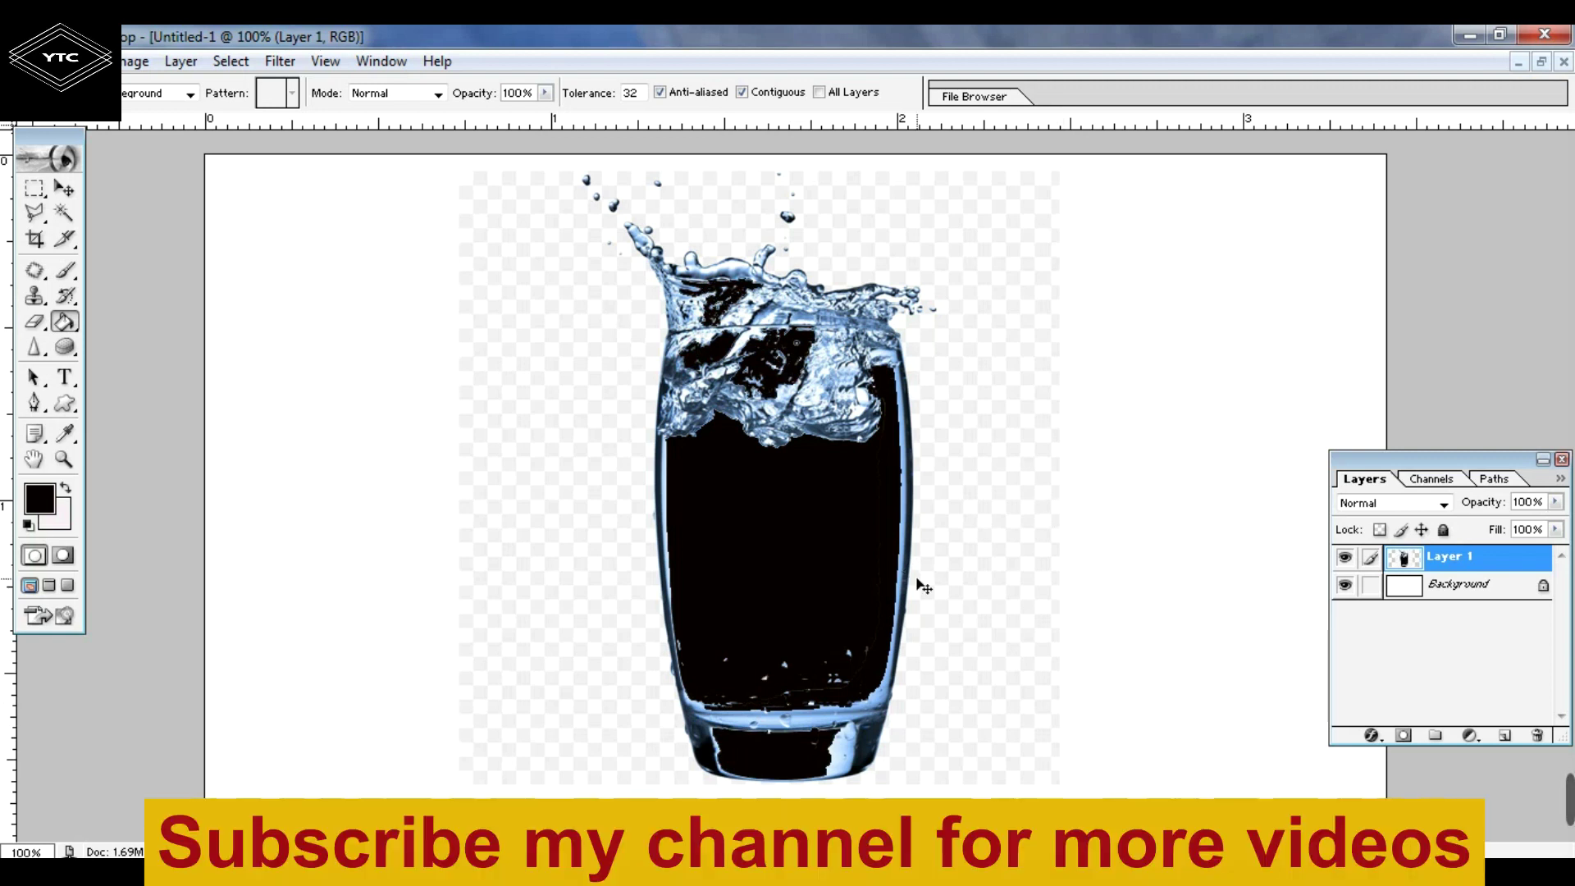
Fill leftover light specks in the lower glass and the light strip along its left wall with black
key("ctrl+plus")
scroll(763, 460, "down", 10)
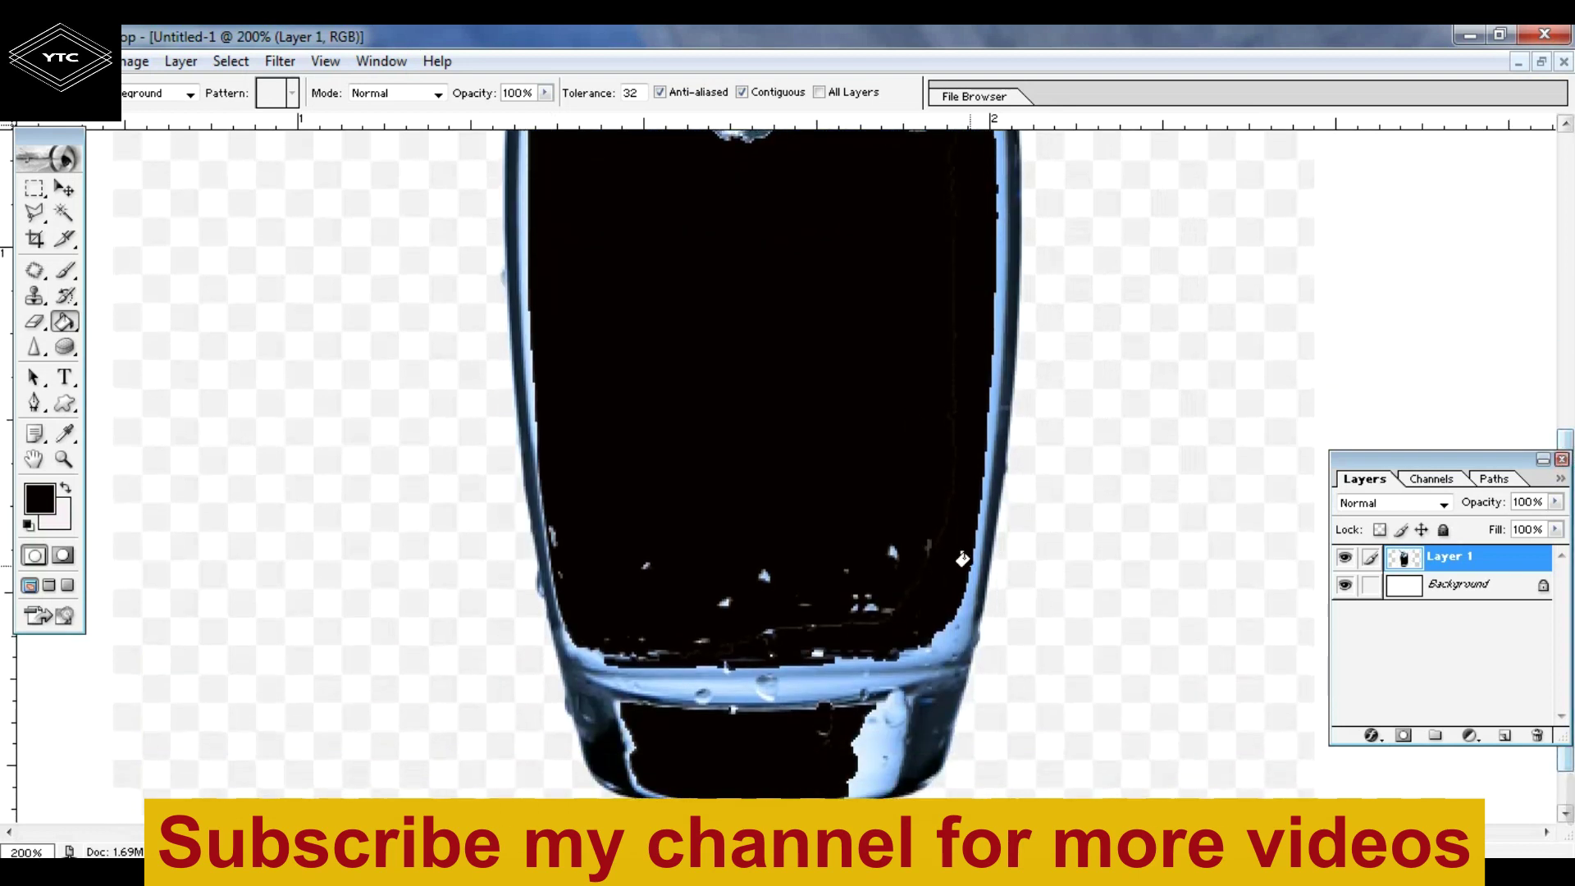
left_click(757, 577)
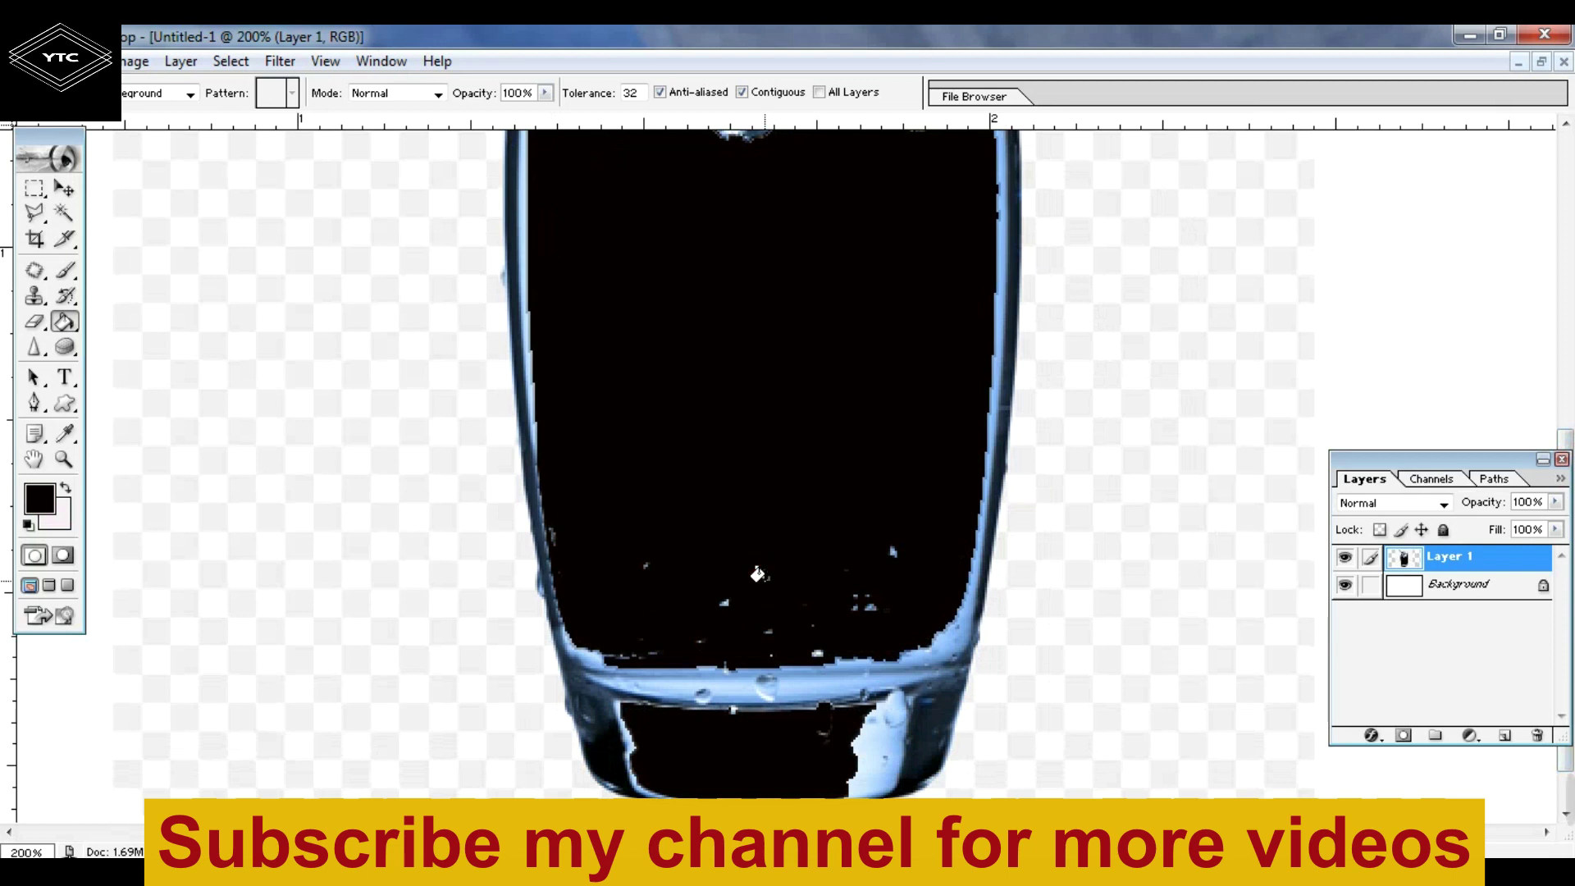
left_click(638, 401)
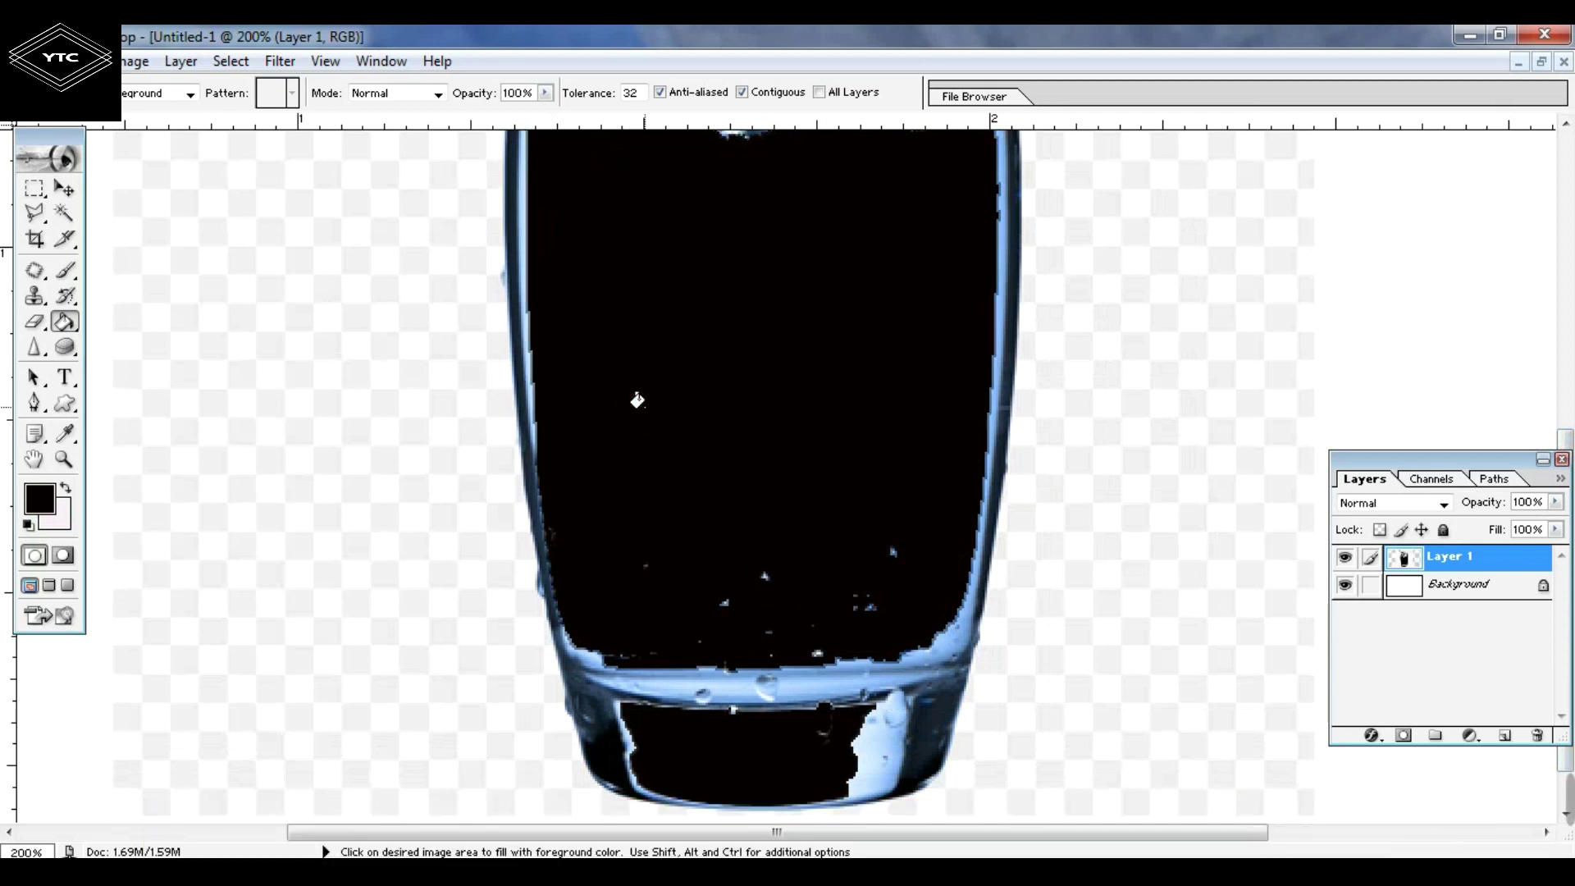
left_click(650, 427)
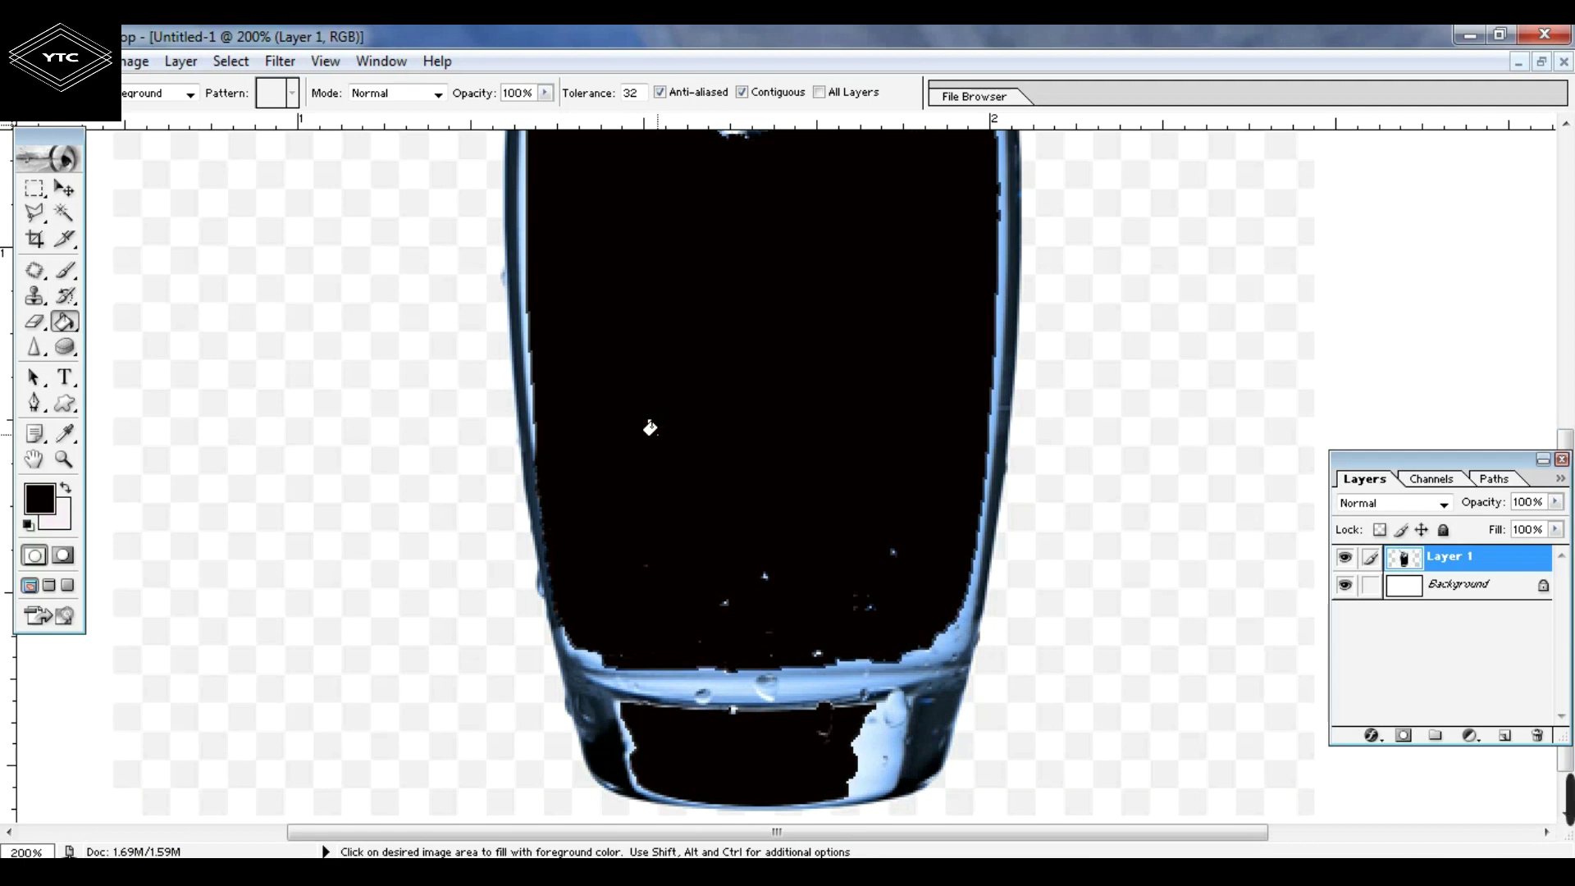
left_click(519, 310)
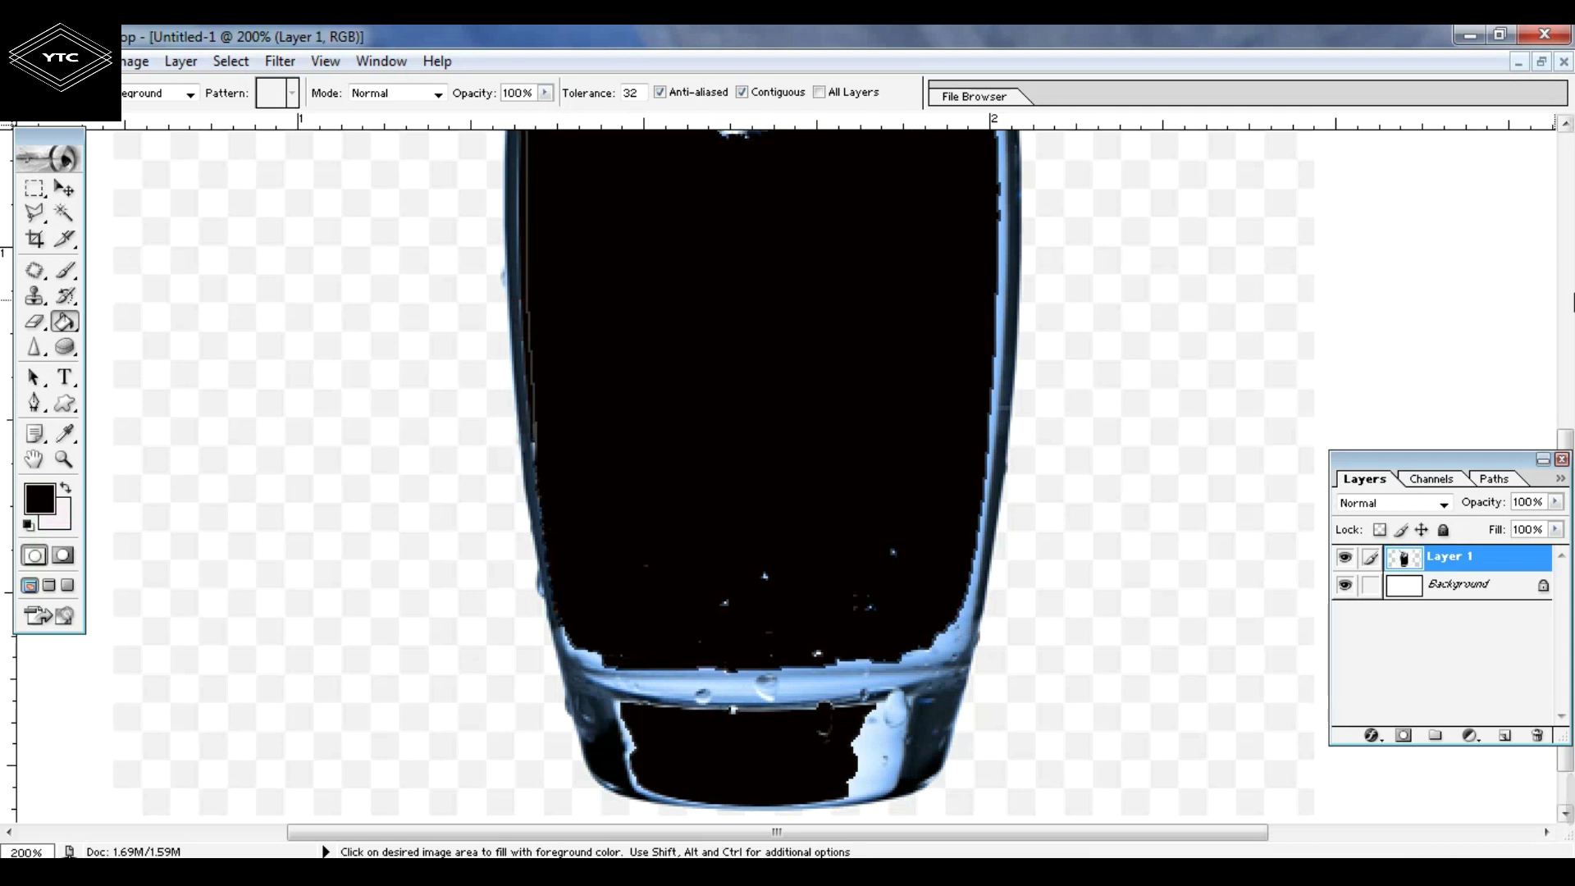
key("ctrl+minus")
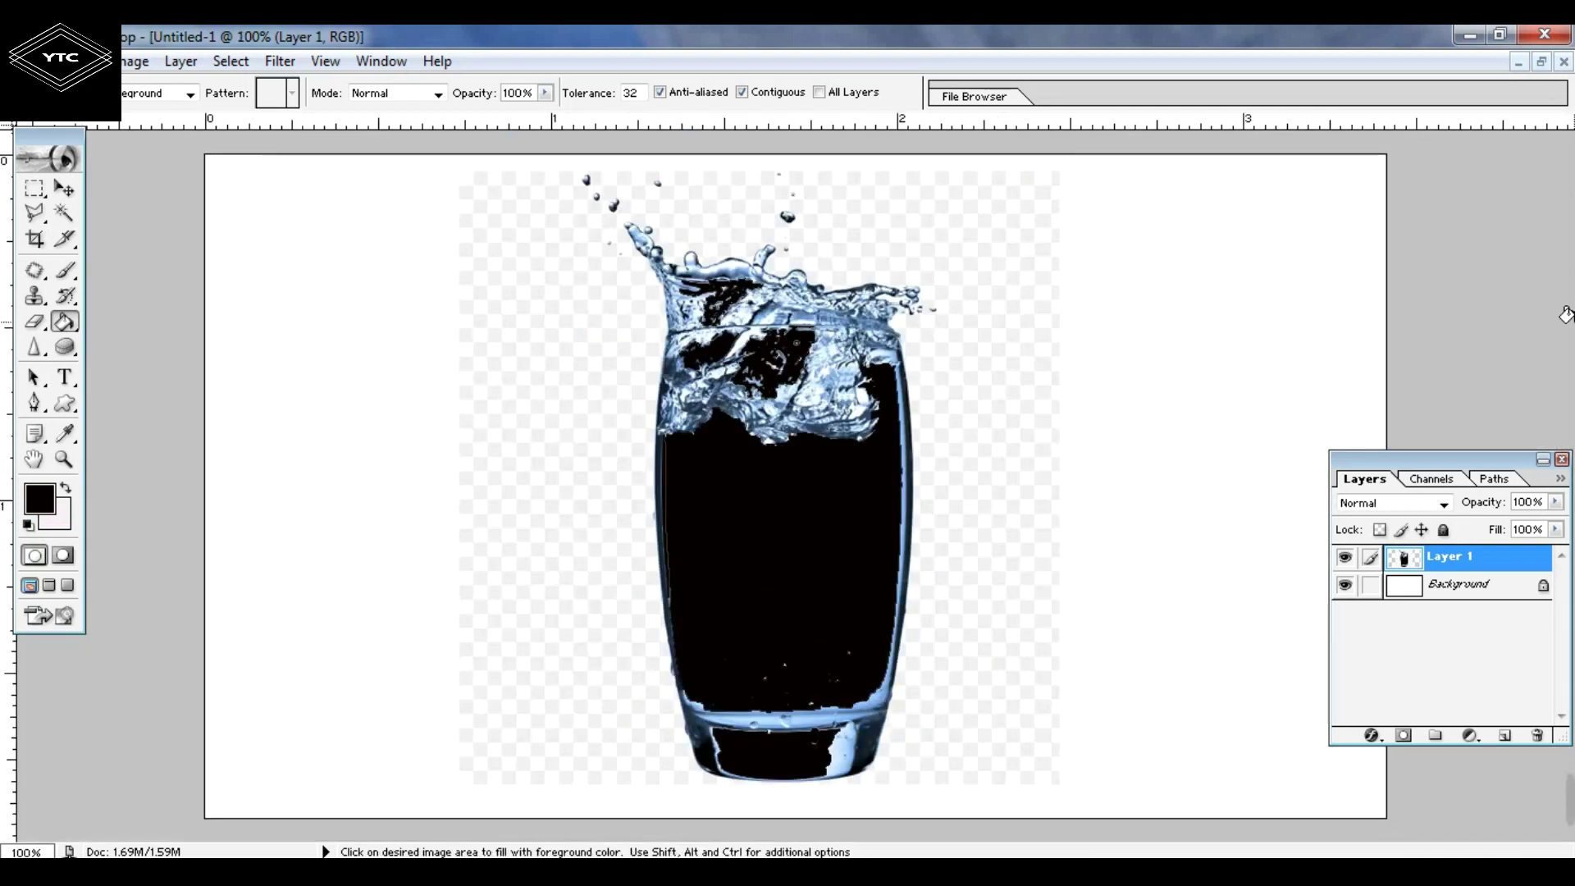
left_click(64, 189)
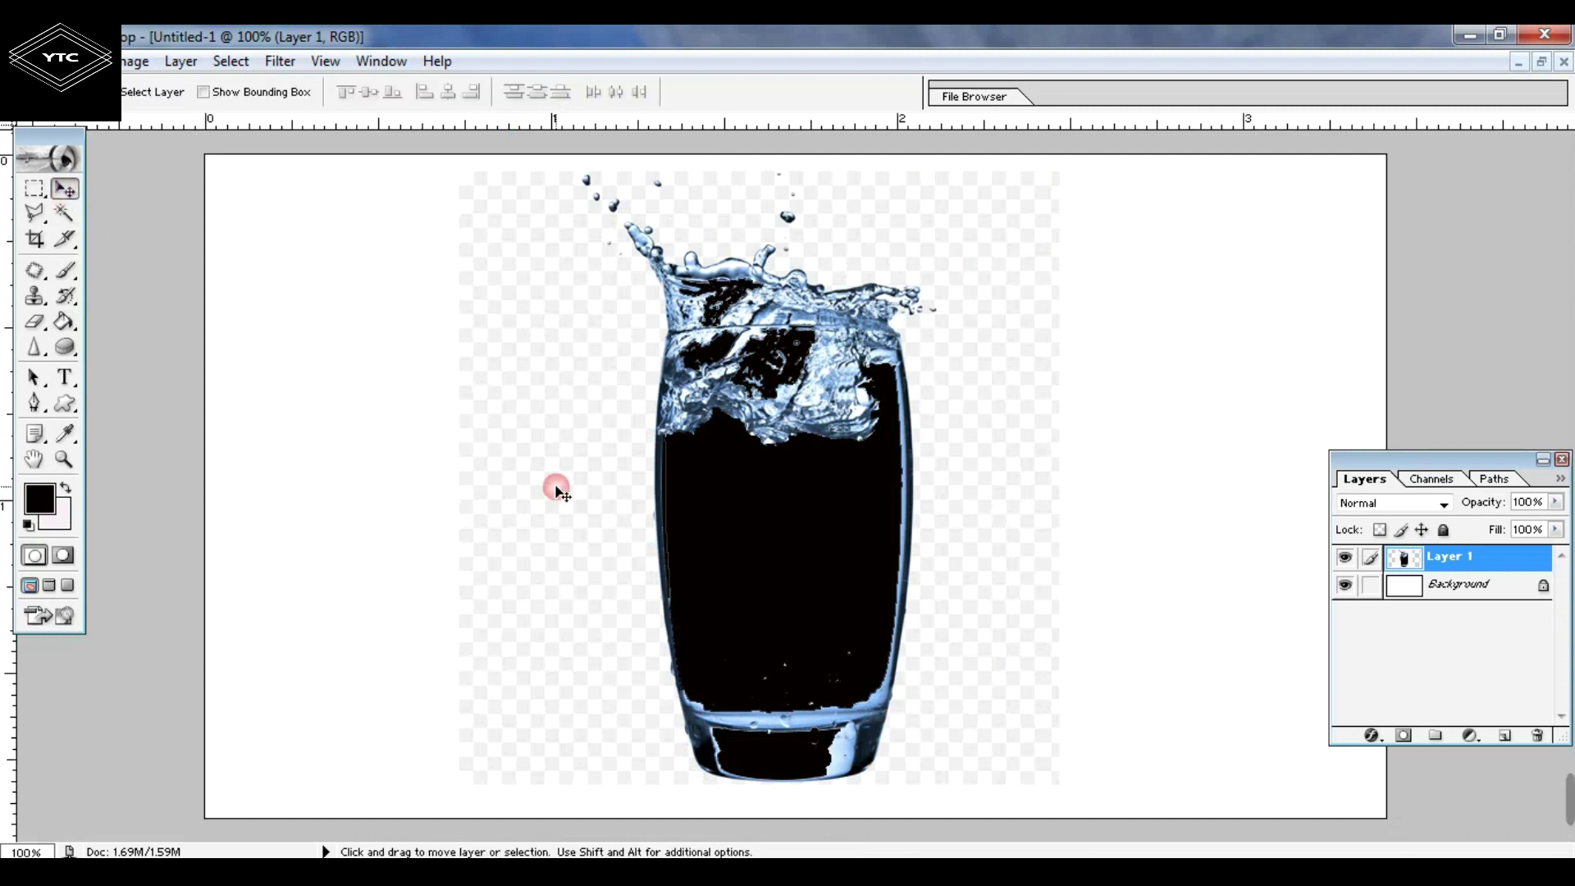
key("ctrl+t")
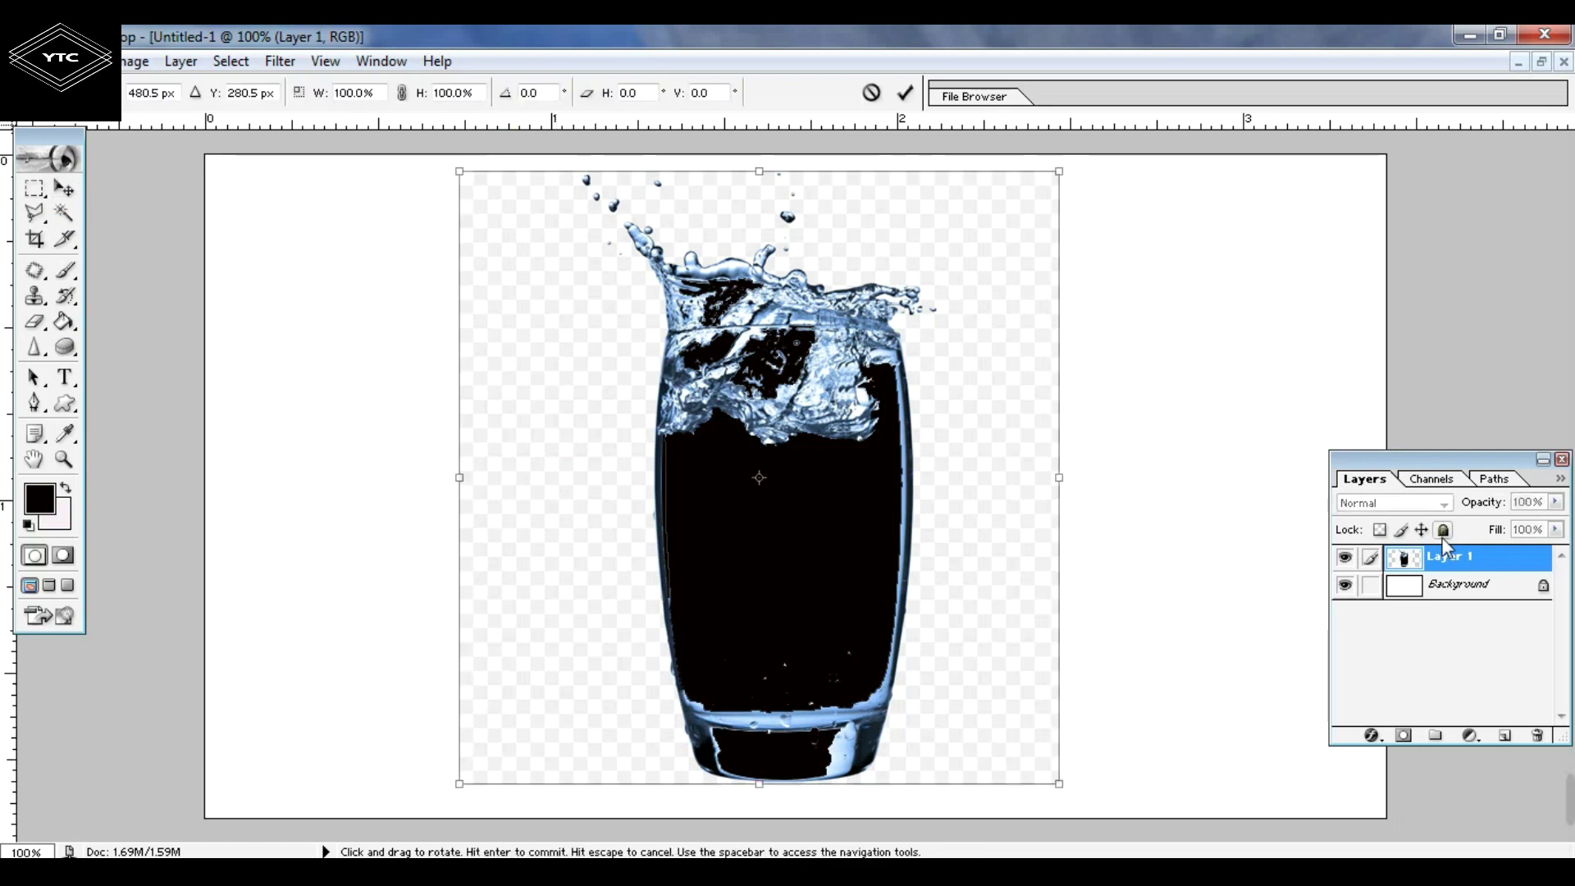
left_click(1440, 507)
key("Return")
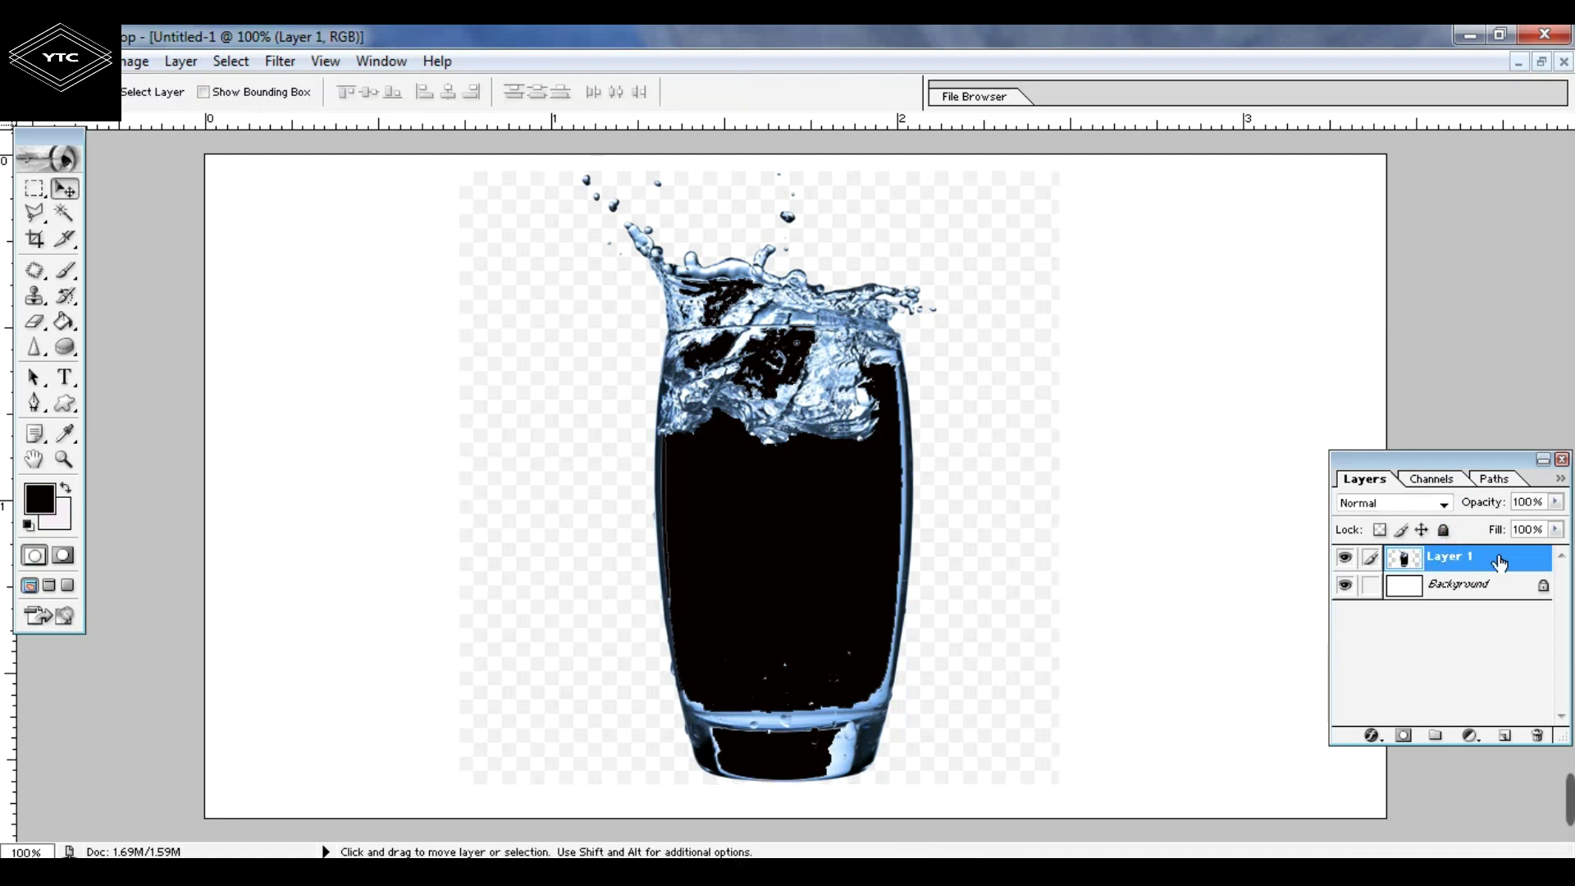
Set the glass layer's blending mode to Linear Light
left_click(1431, 503)
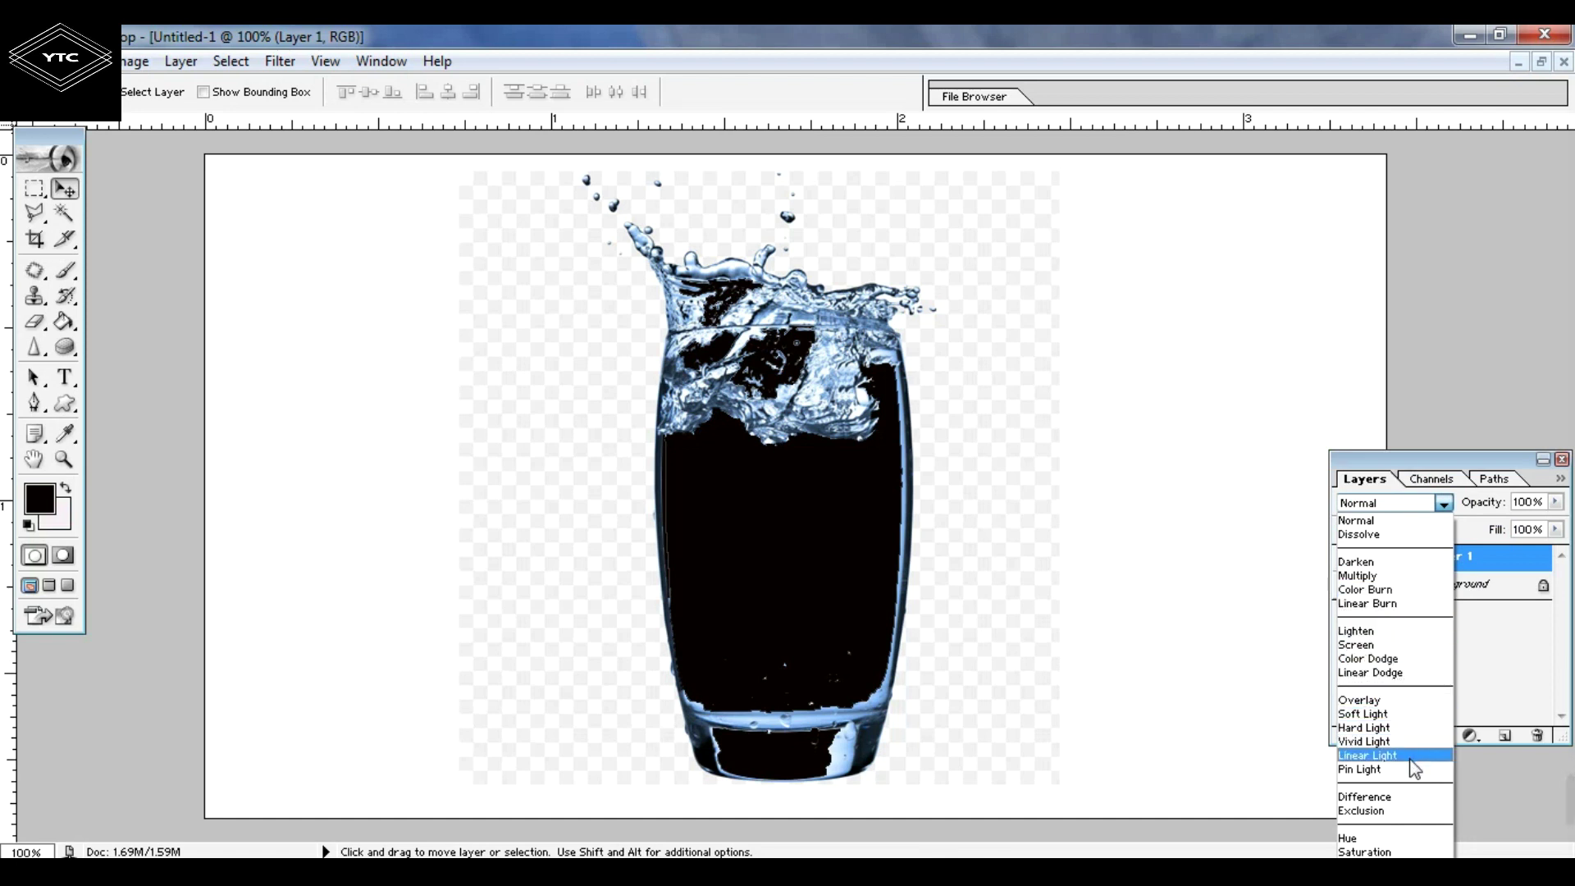
left_click(1368, 756)
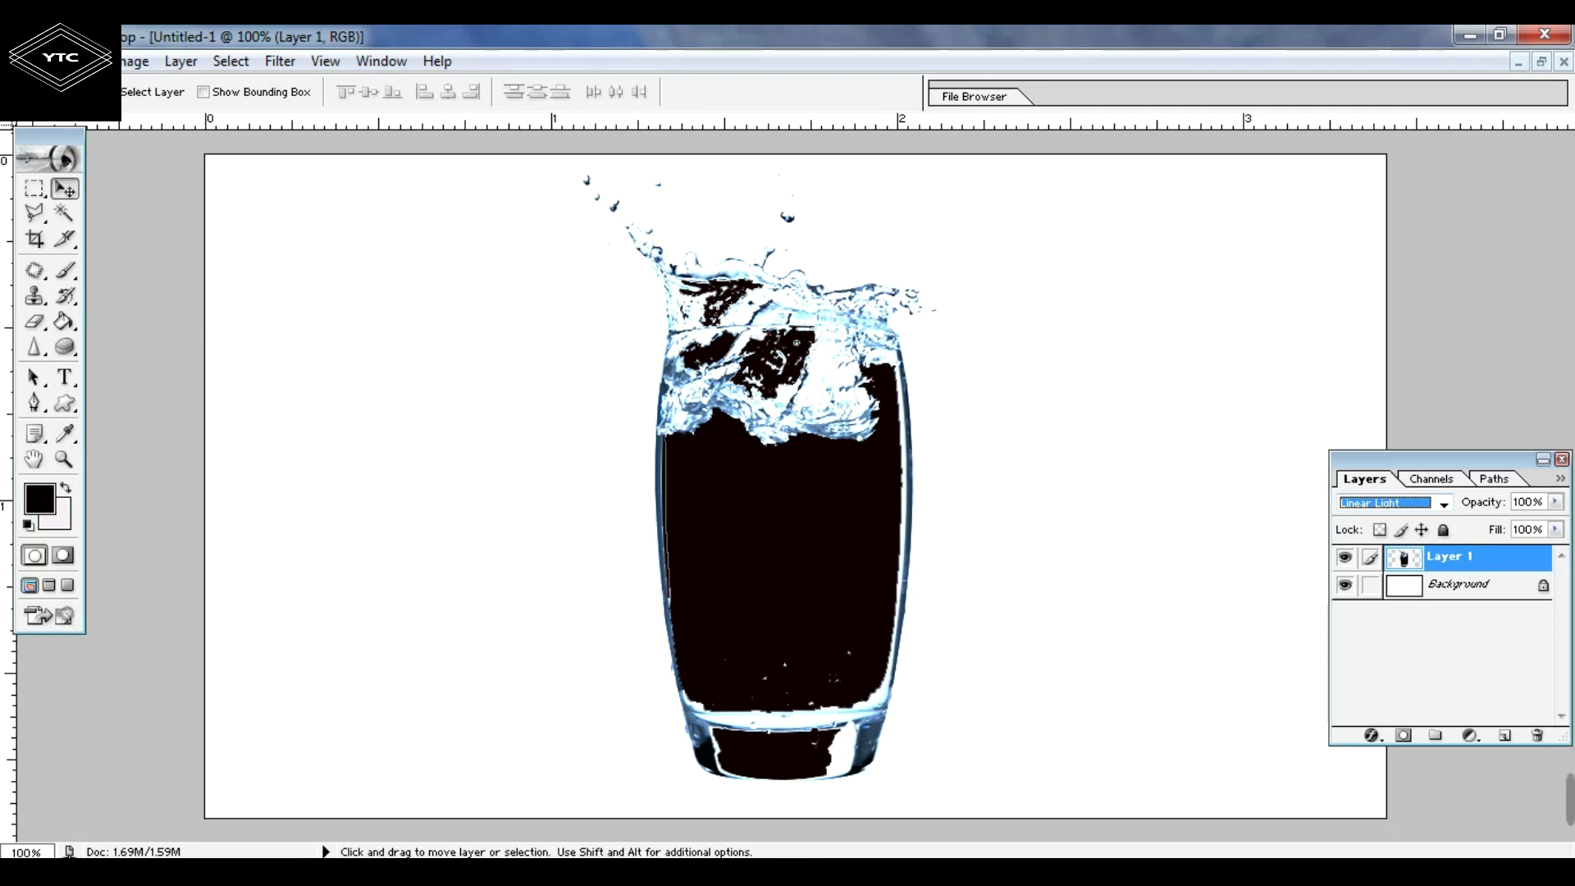
Define the glass artwork as a new brush named "water glass"
left_click(85, 61)
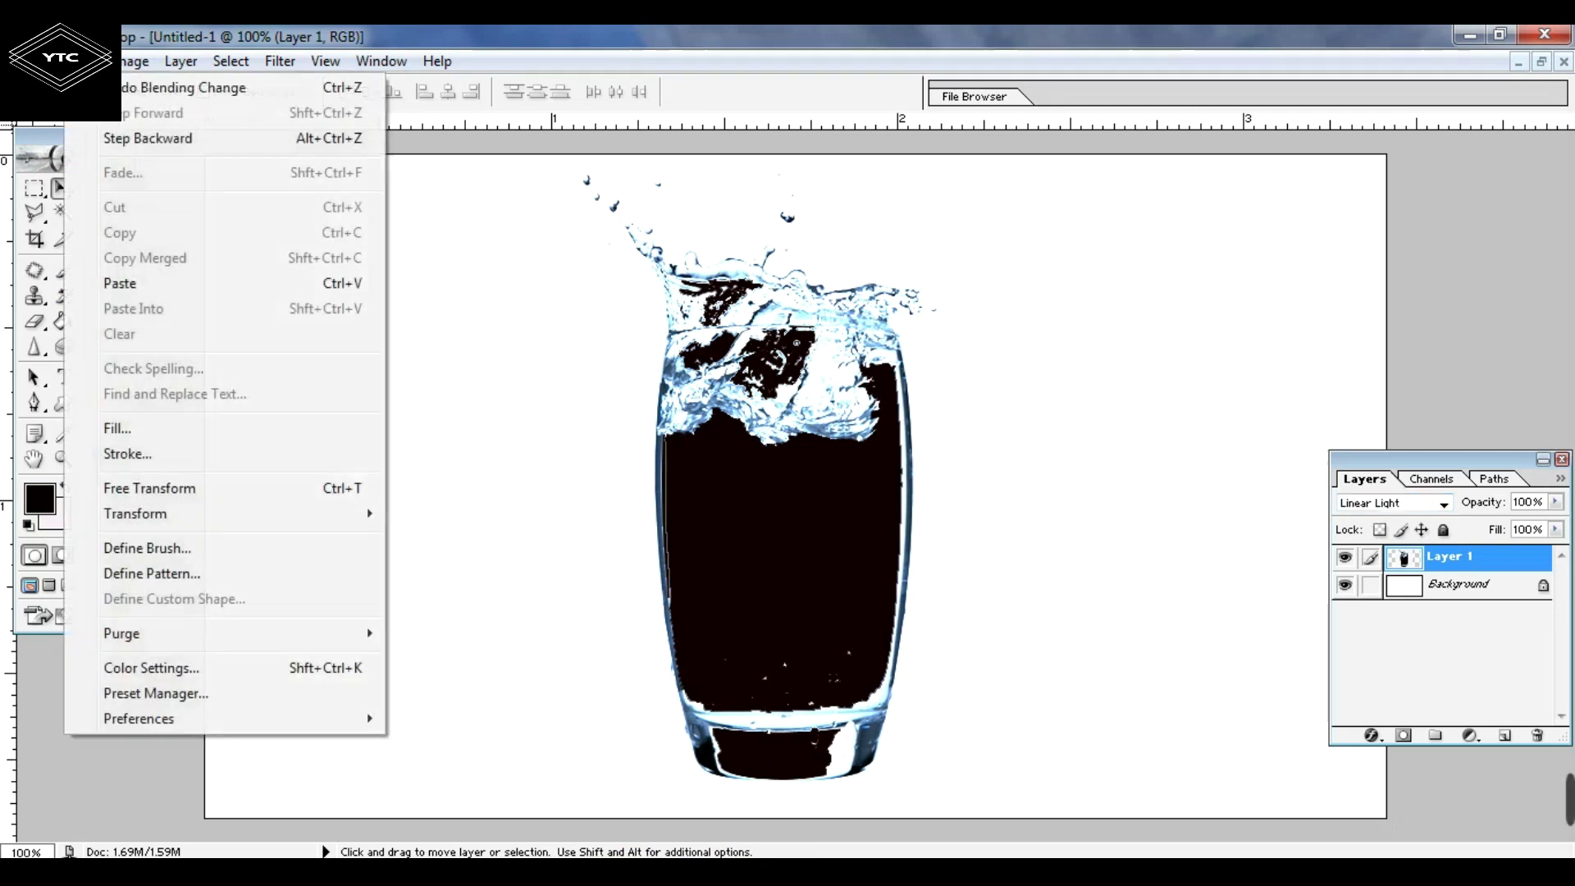
mouse_move(135, 62)
mouse_move(85, 61)
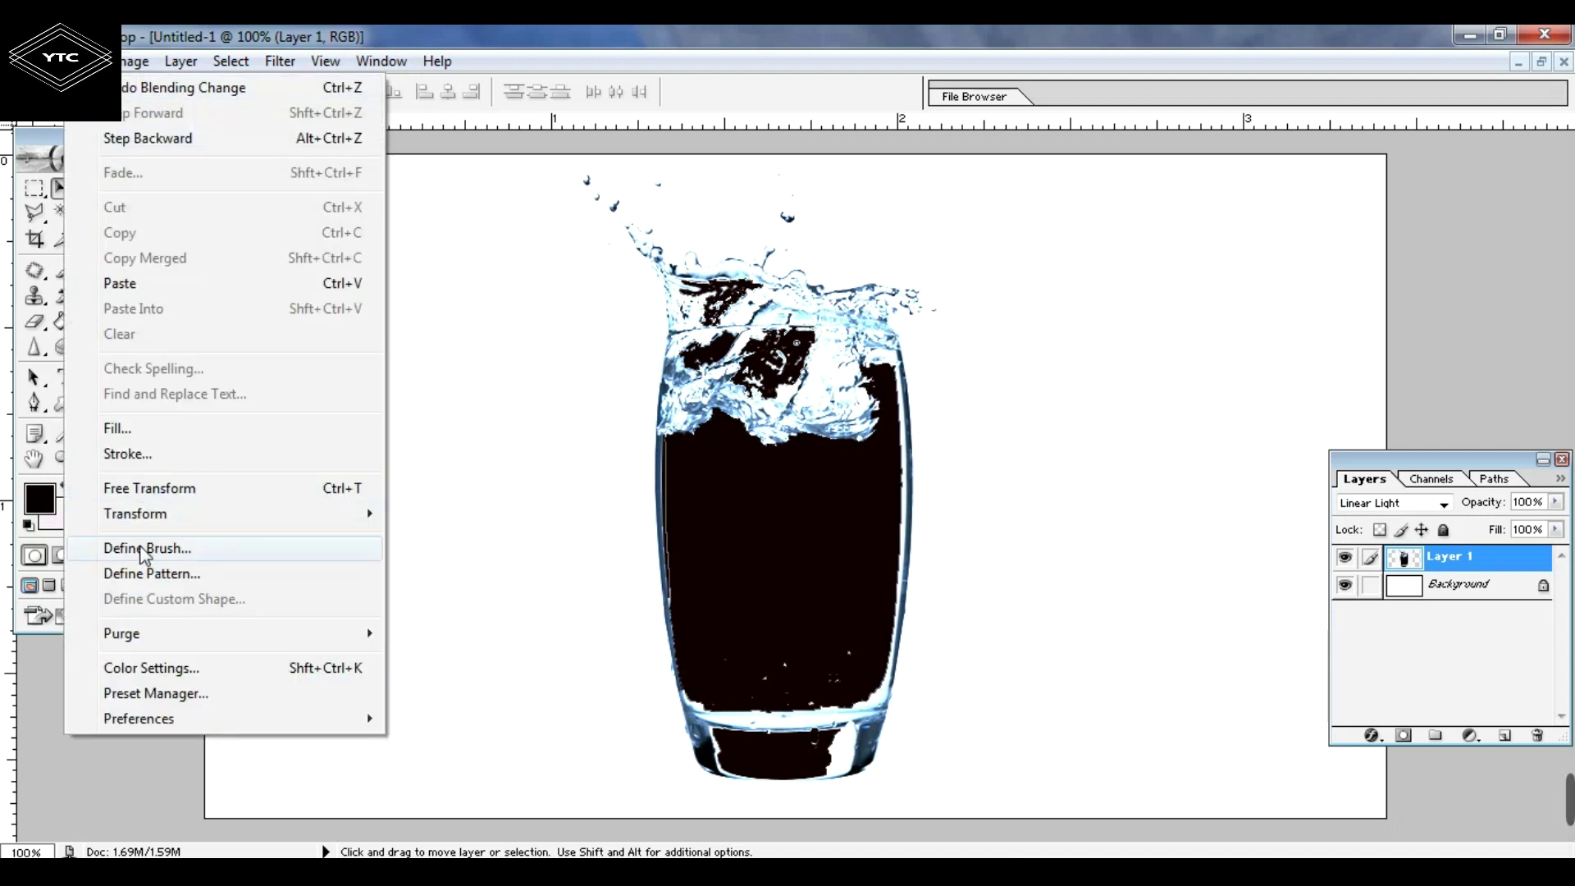
left_click(191, 556)
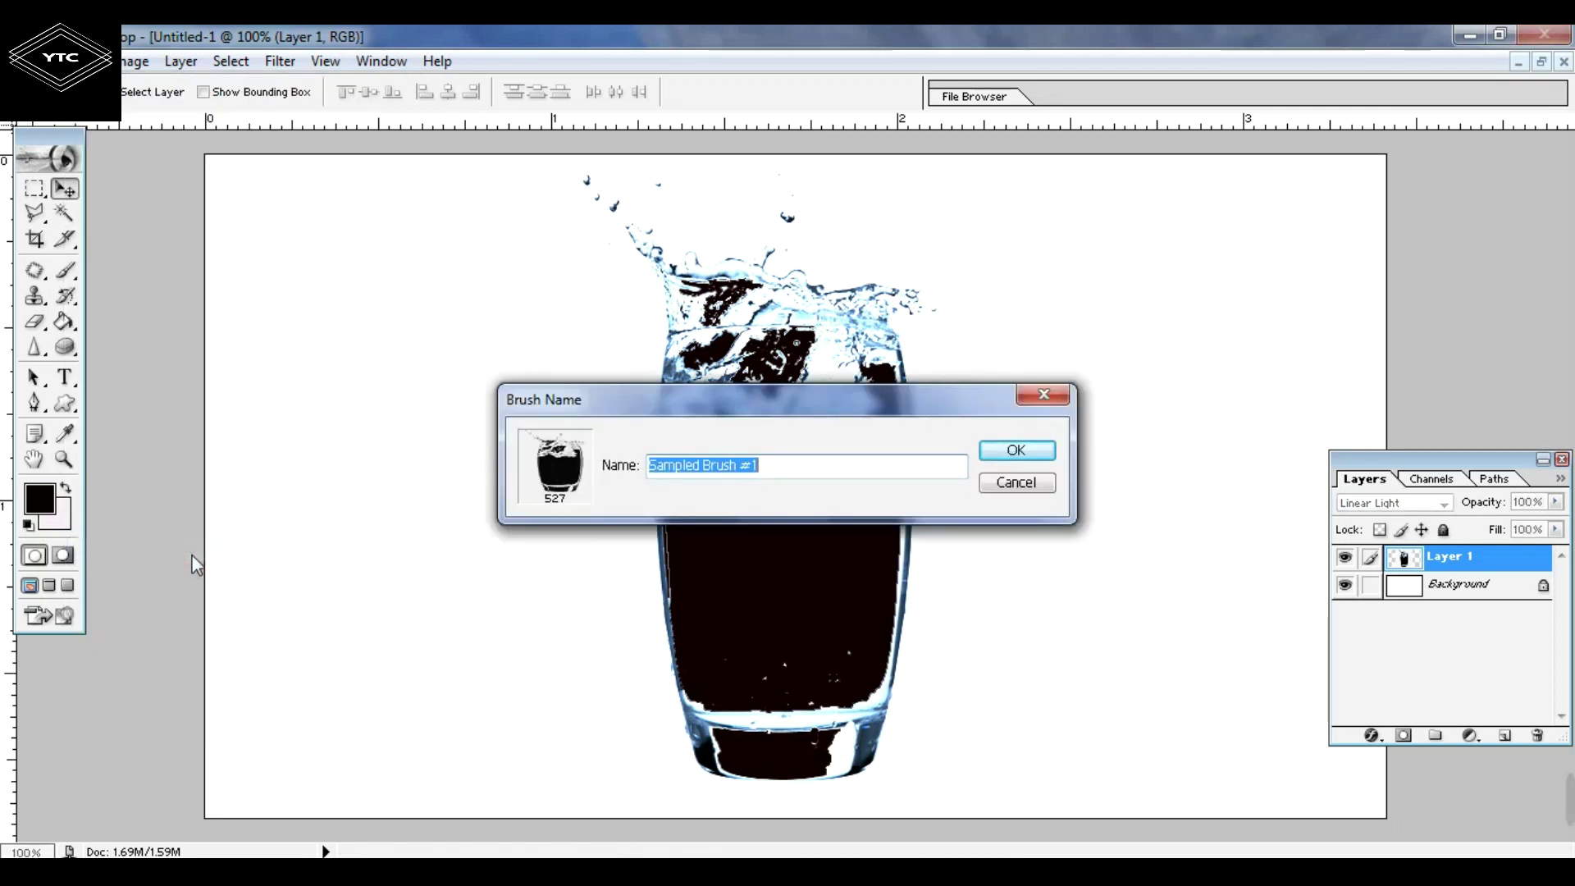
type("g")
type("wat")
type("er glass")
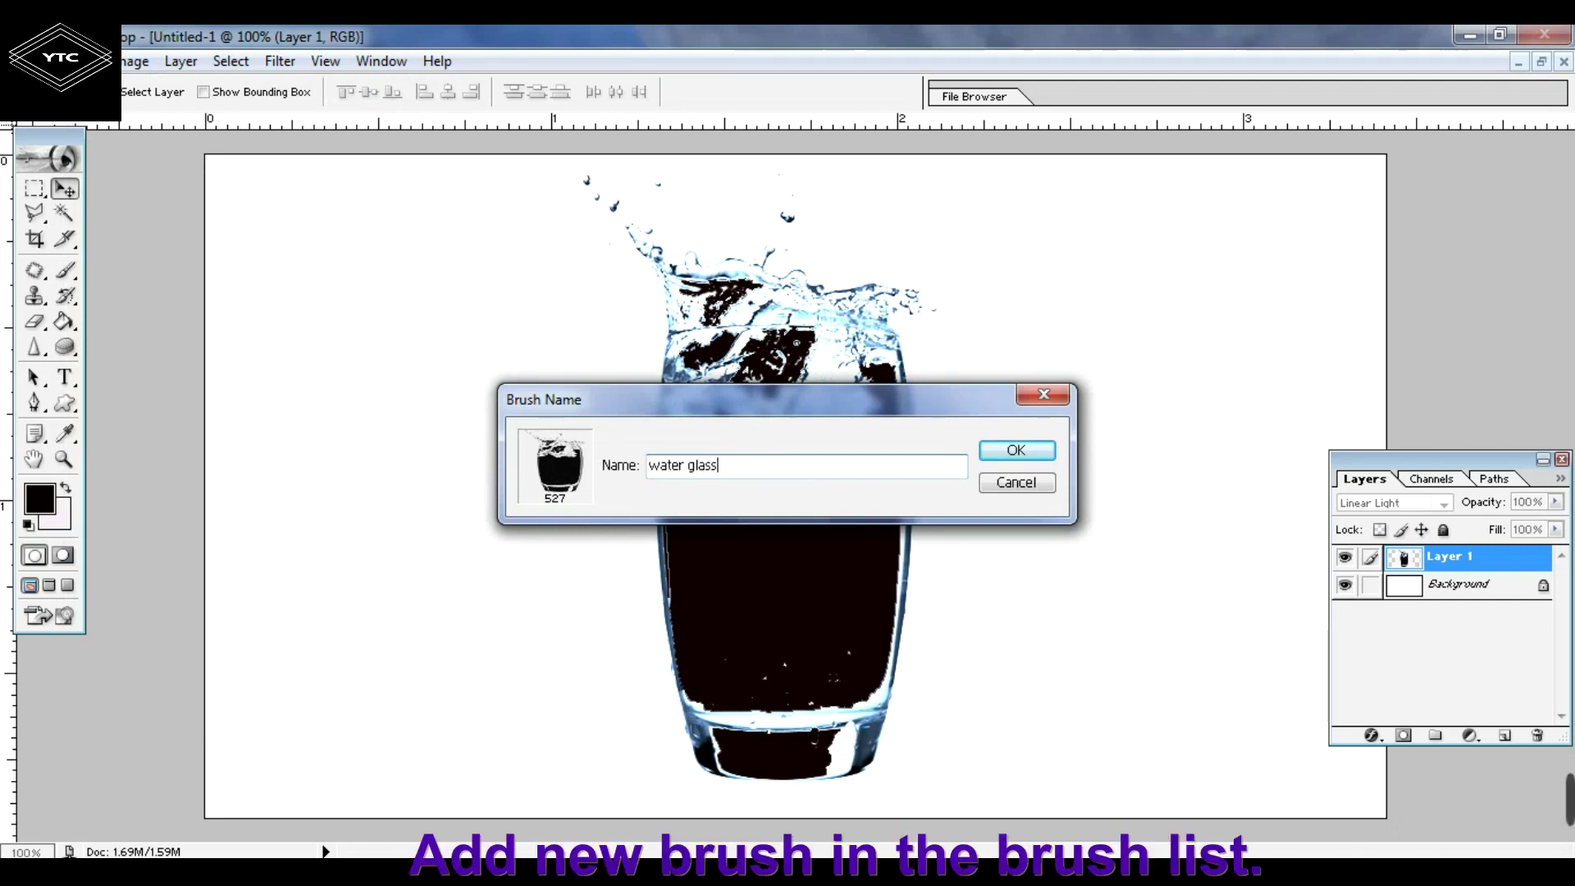
left_click(1024, 457)
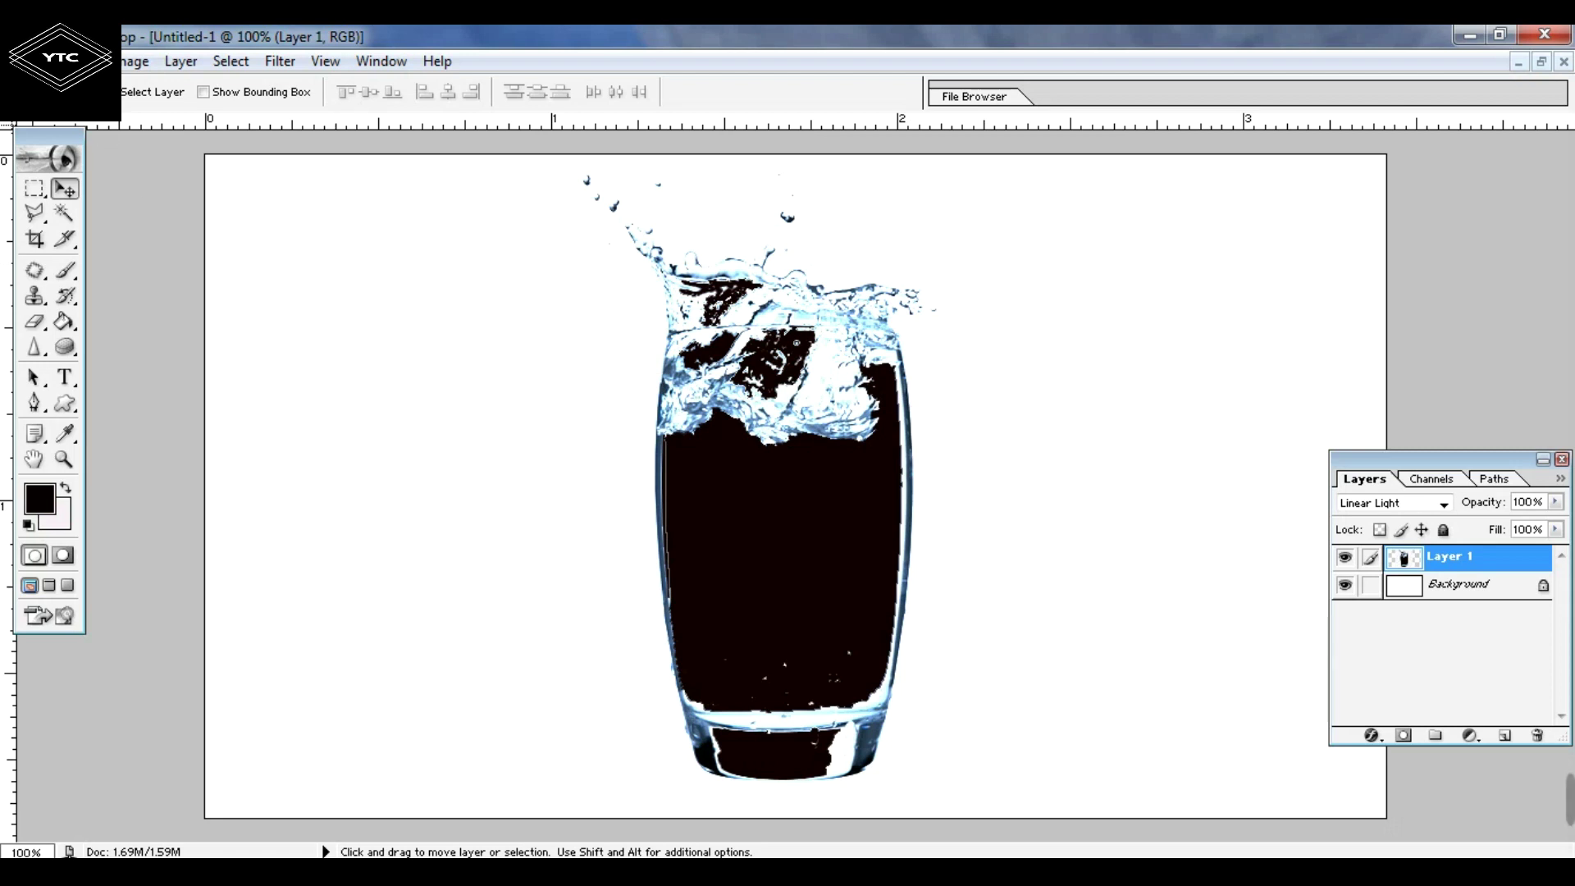
Check the end of the Brush tool's preset list for the newly defined glass brush
left_click(66, 270)
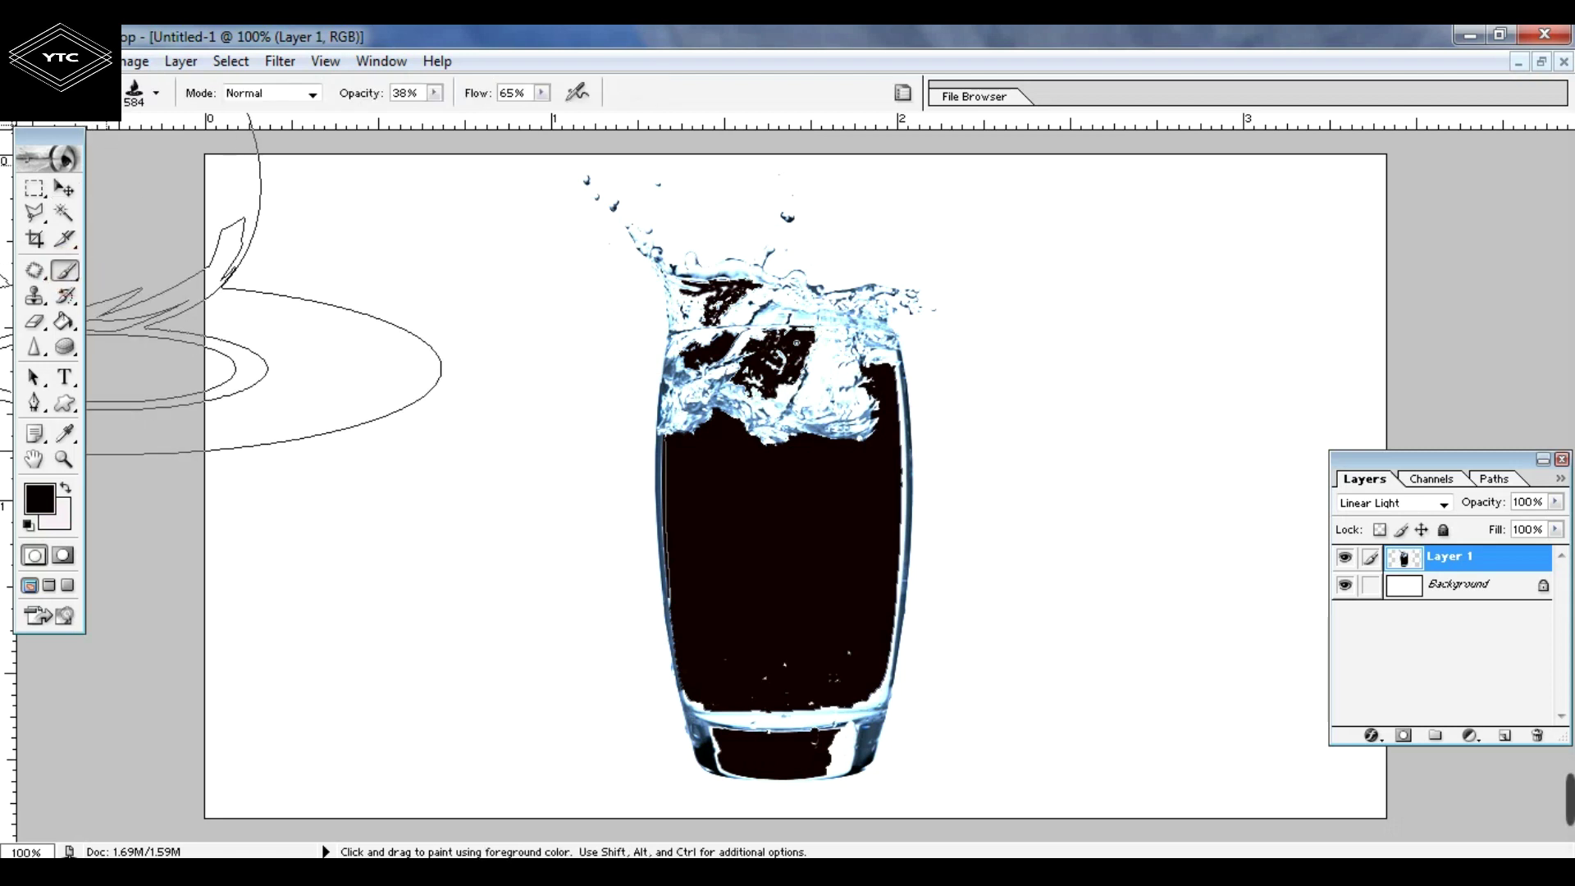
left_click(156, 93)
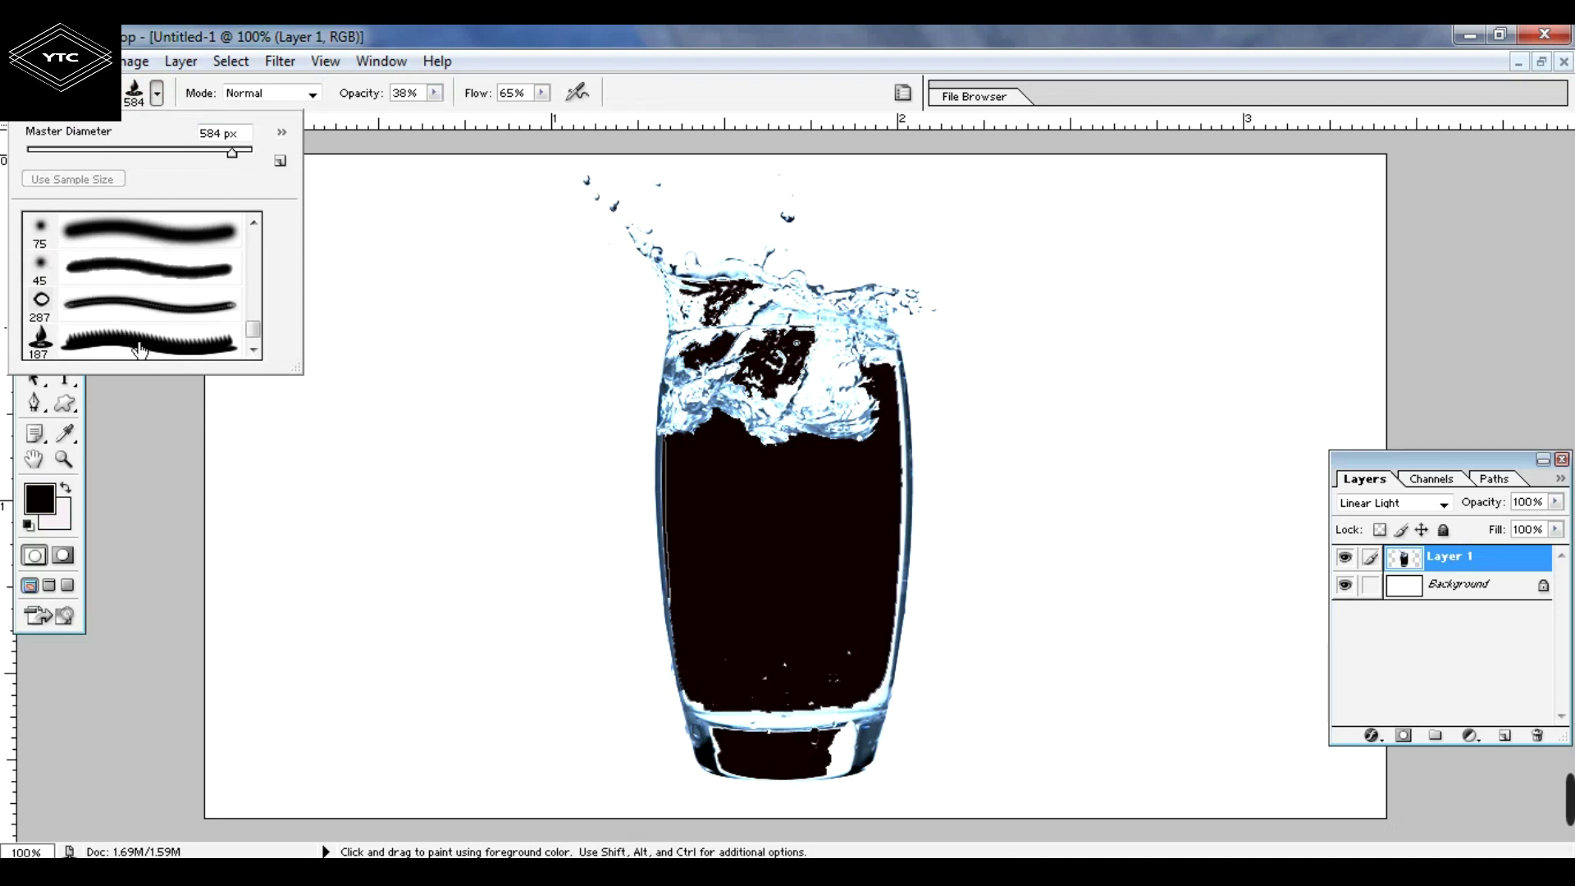
mouse_move(256, 328)
left_mouse_down()
mouse_move(255, 253)
mouse_move(258, 334)
left_mouse_up()
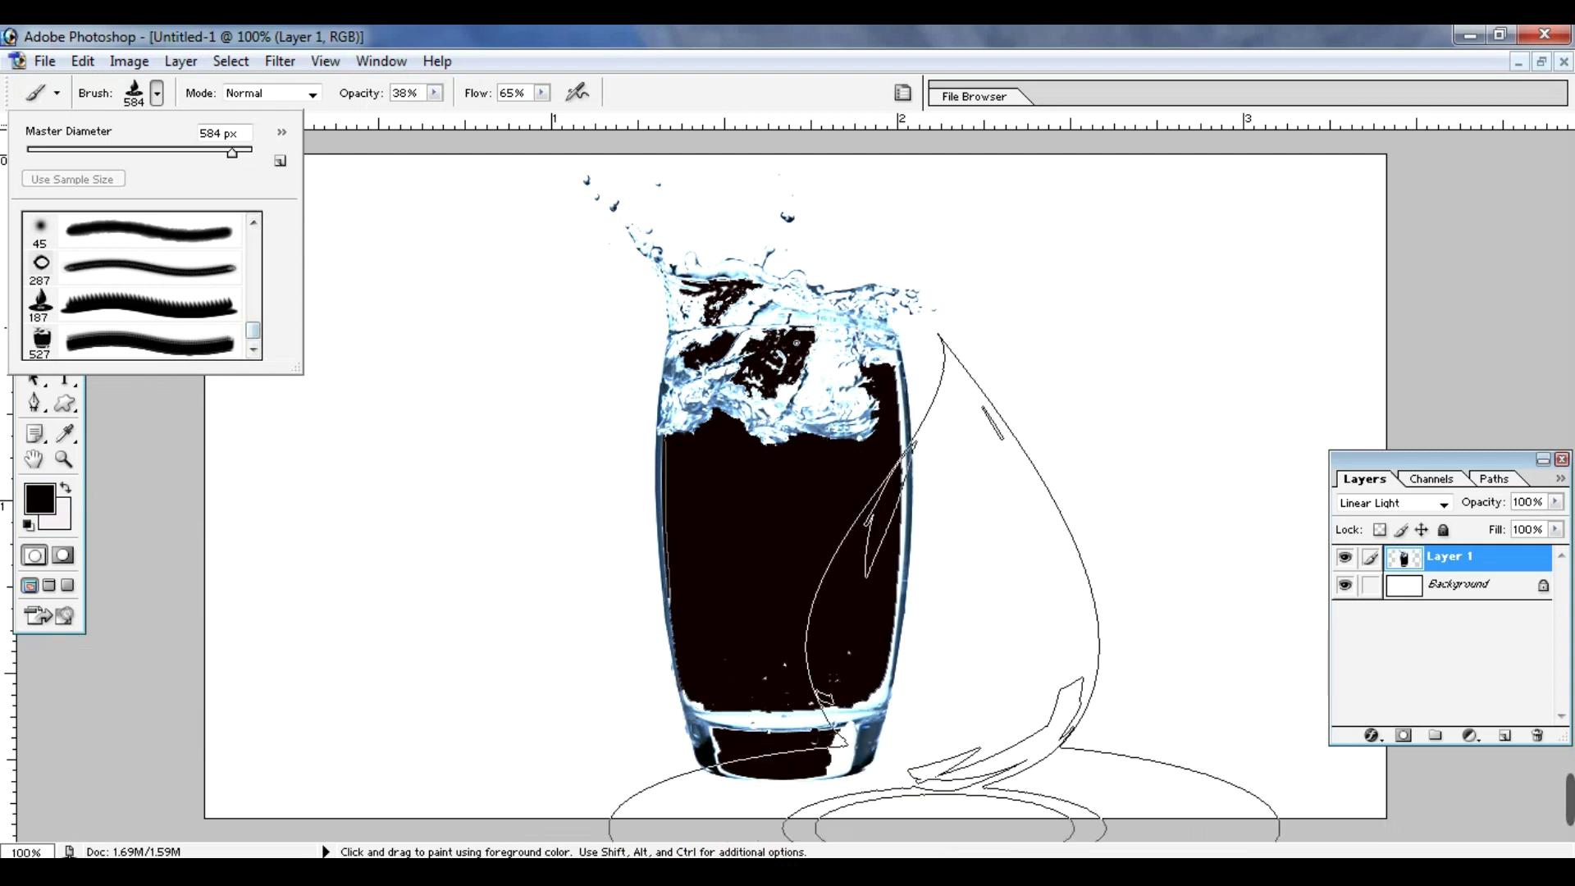
left_click(671, 92)
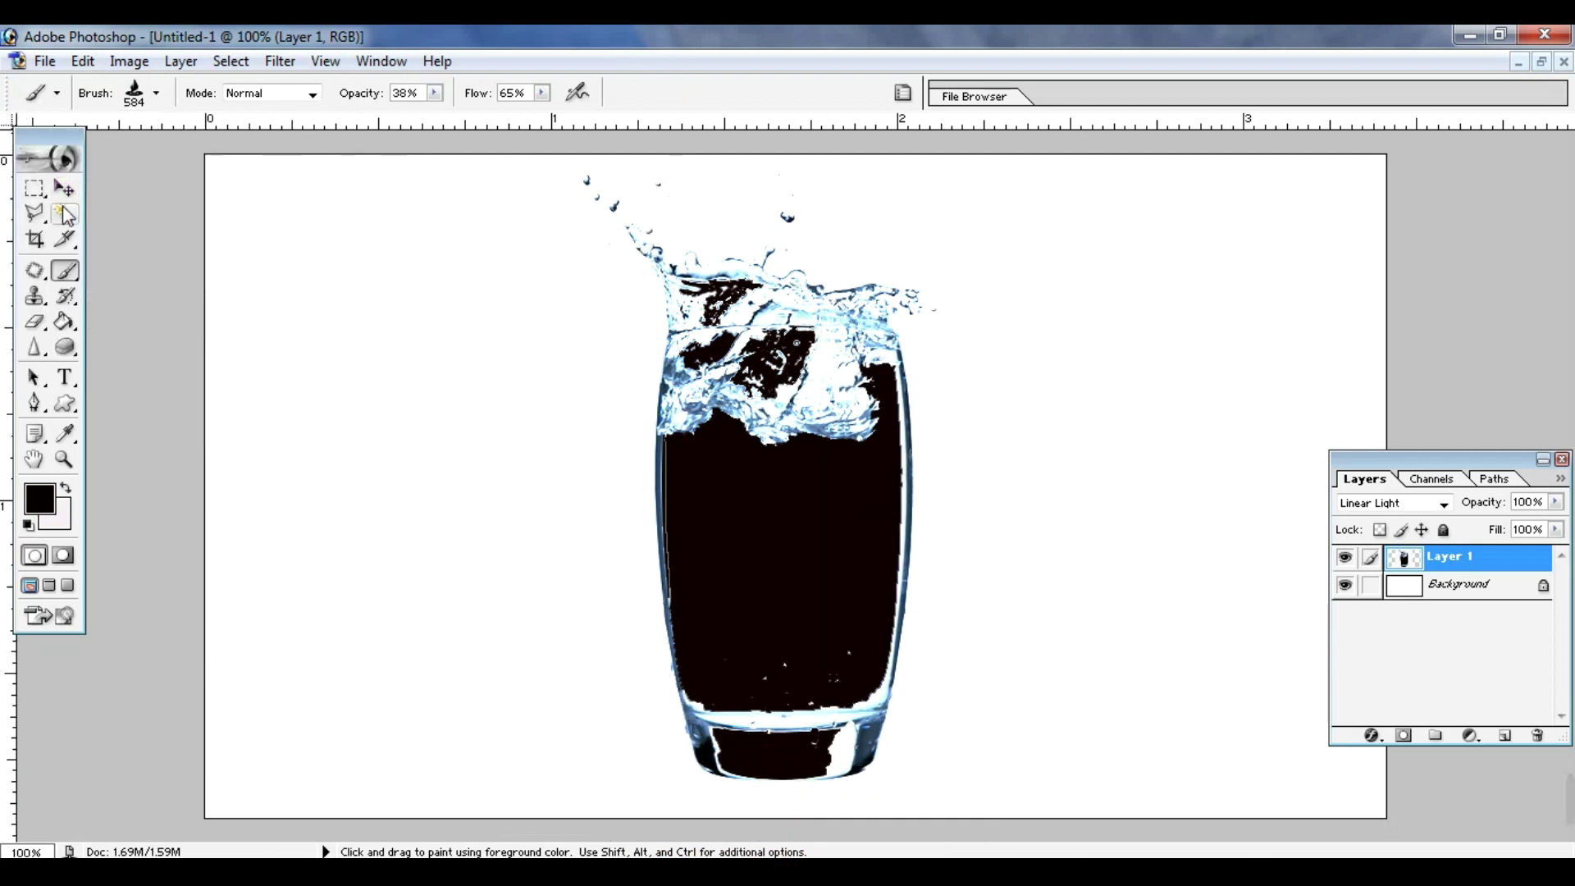
Delete the layer holding the original glass image, leaving only the blank background
left_click(65, 192)
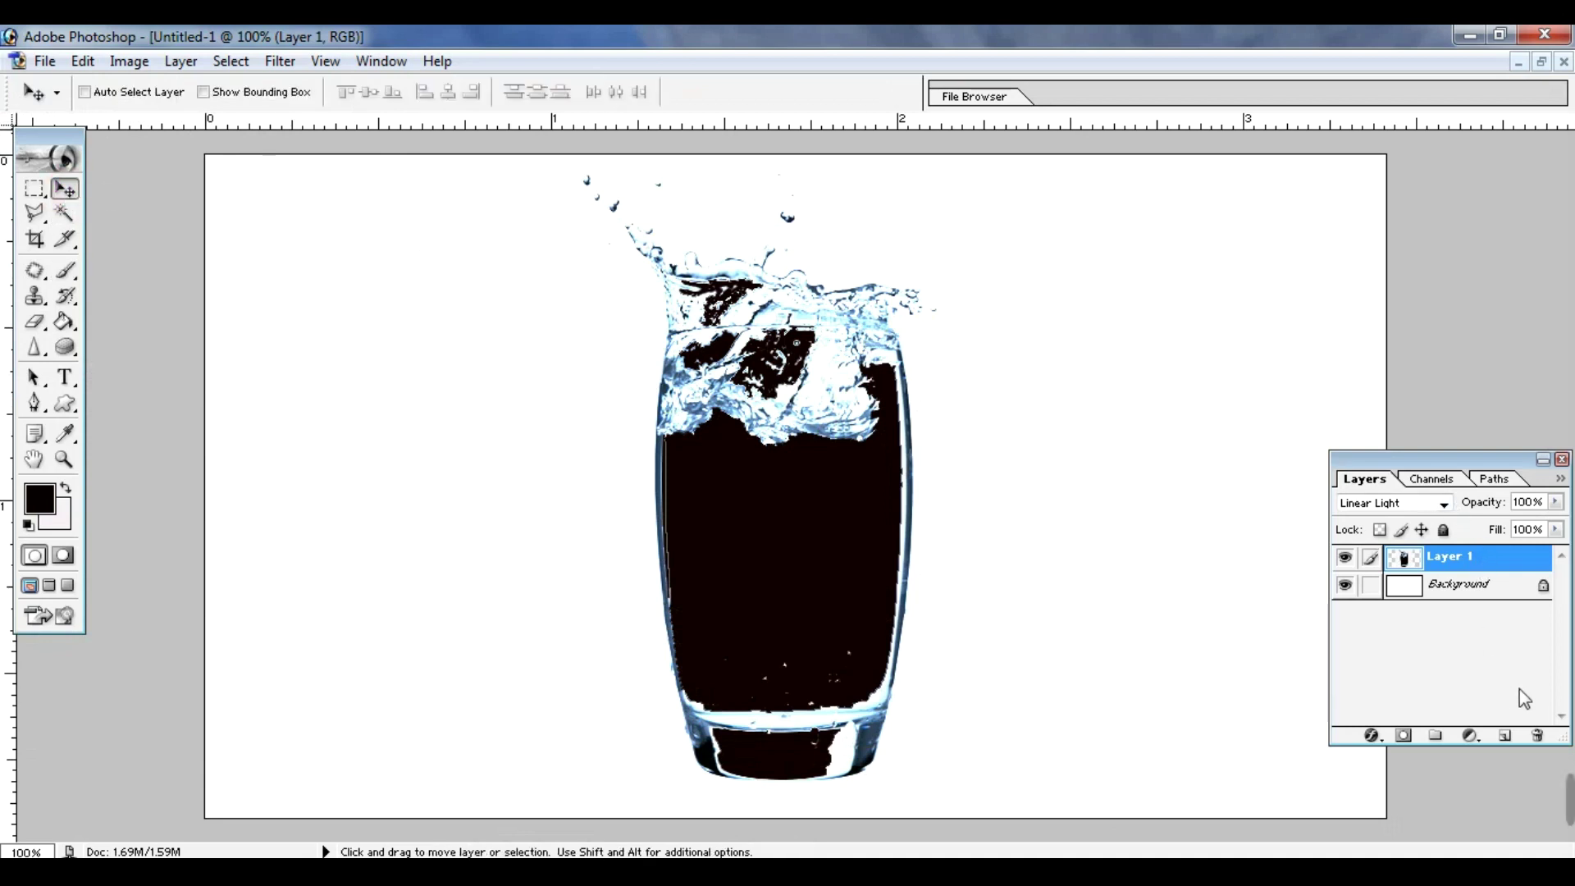
left_click(1537, 736)
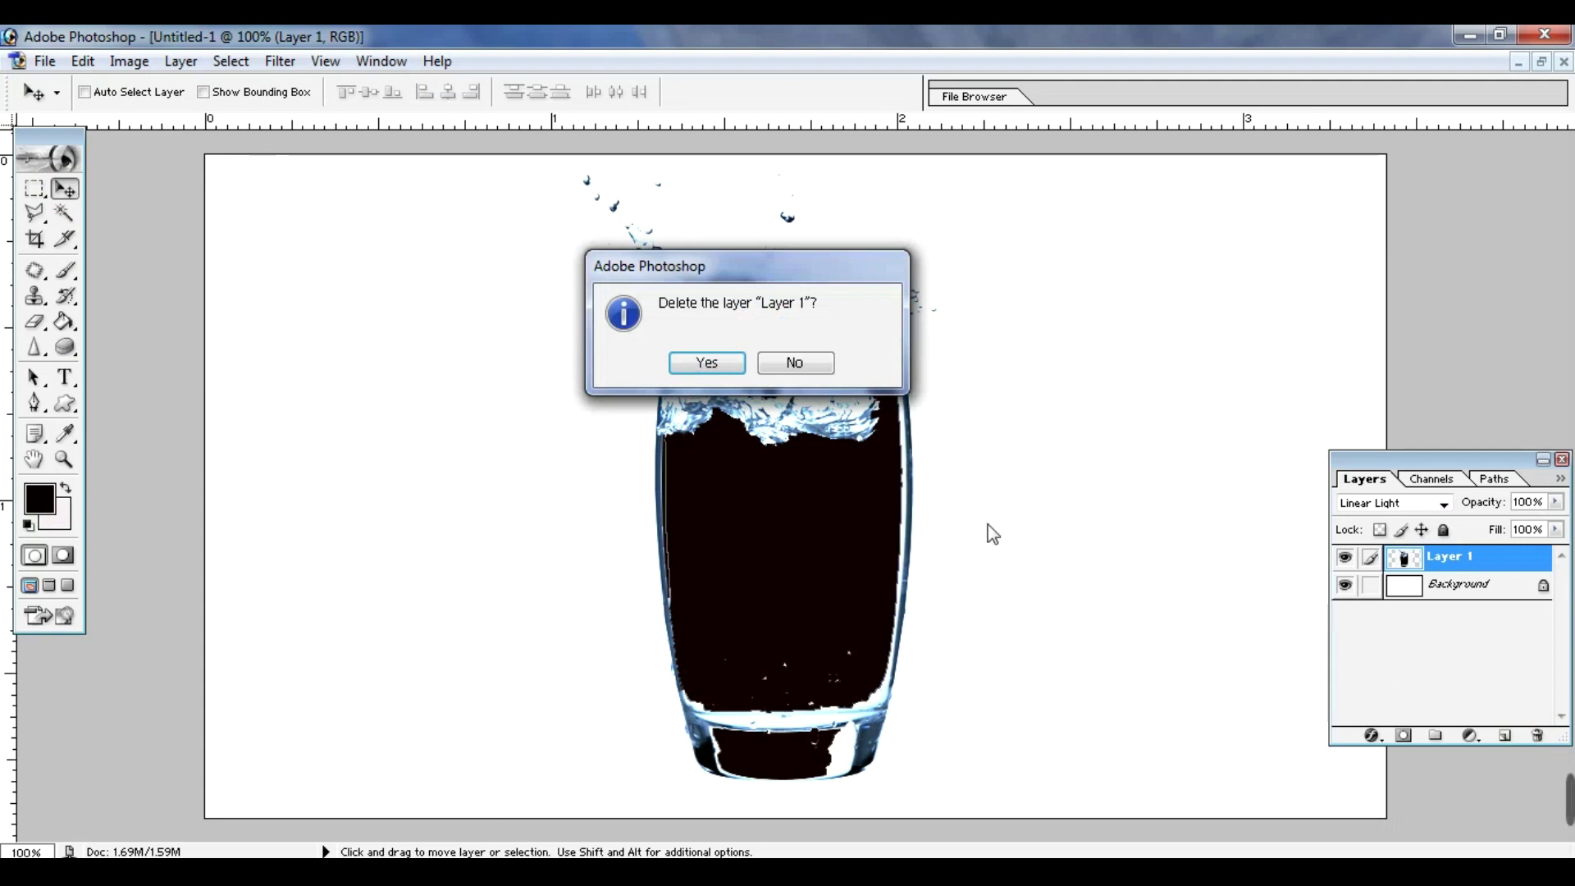
left_click(692, 368)
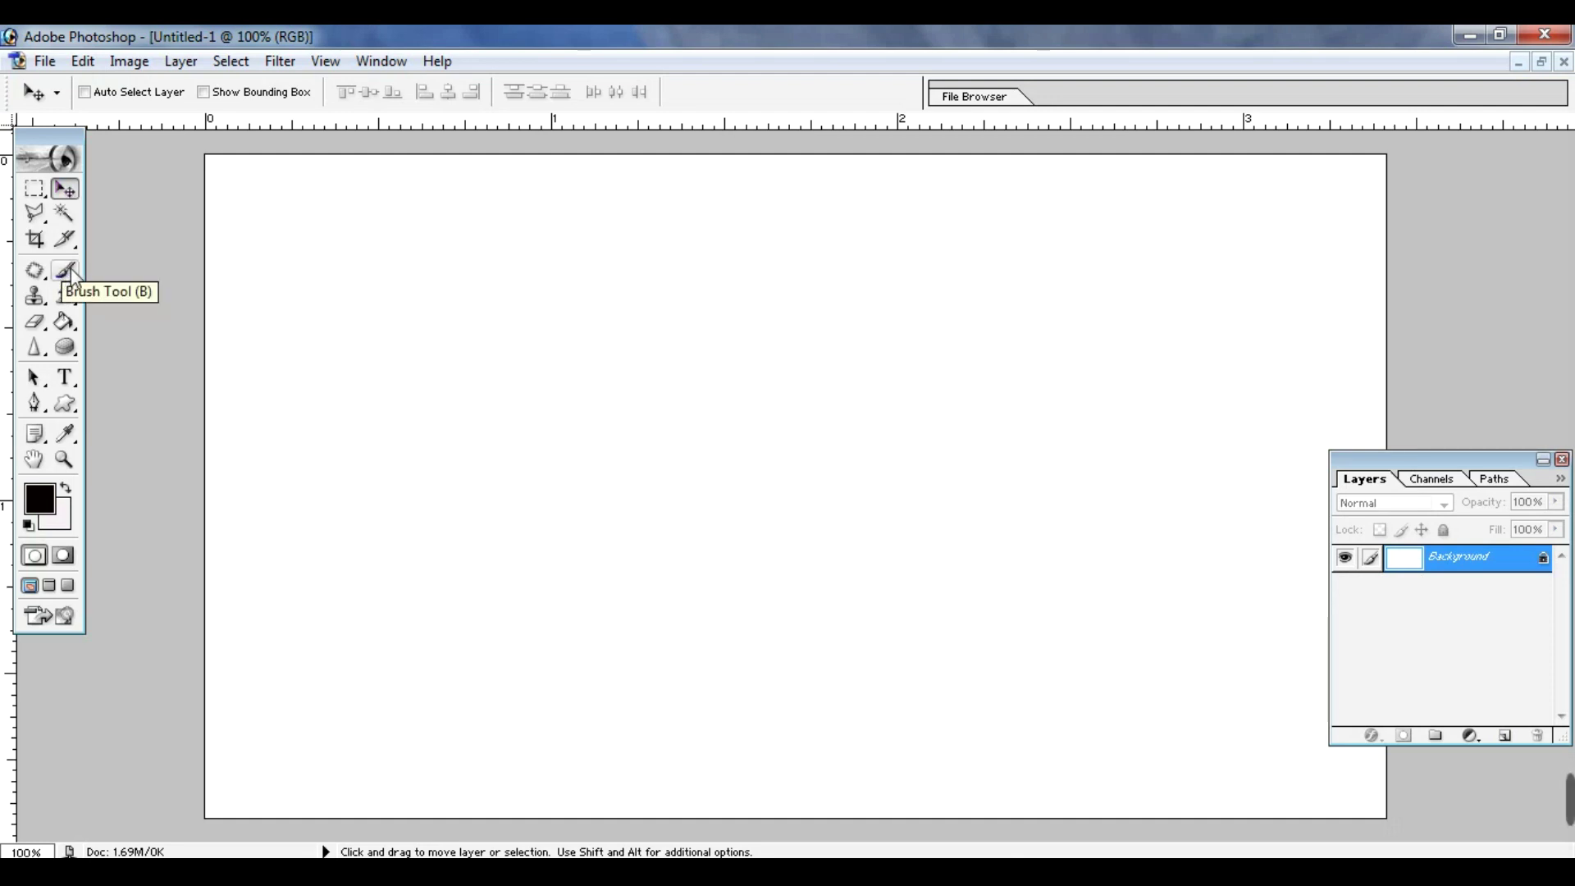
Choose the newly defined 527 px glass brush for the Brush tool
left_click_drag(70, 278, 187, 284)
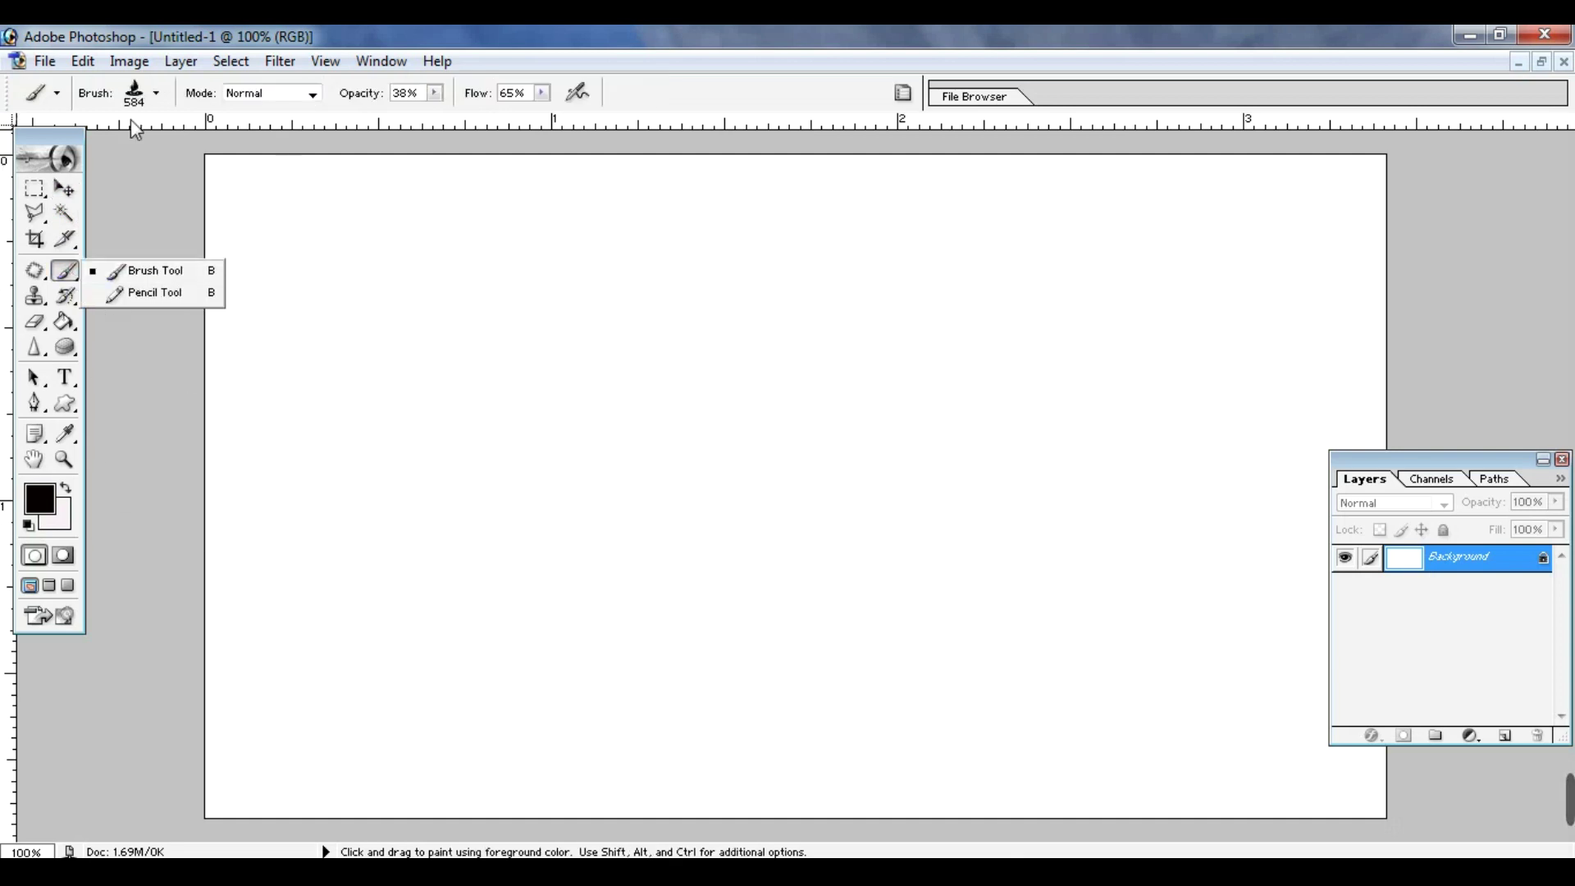
left_click(156, 94)
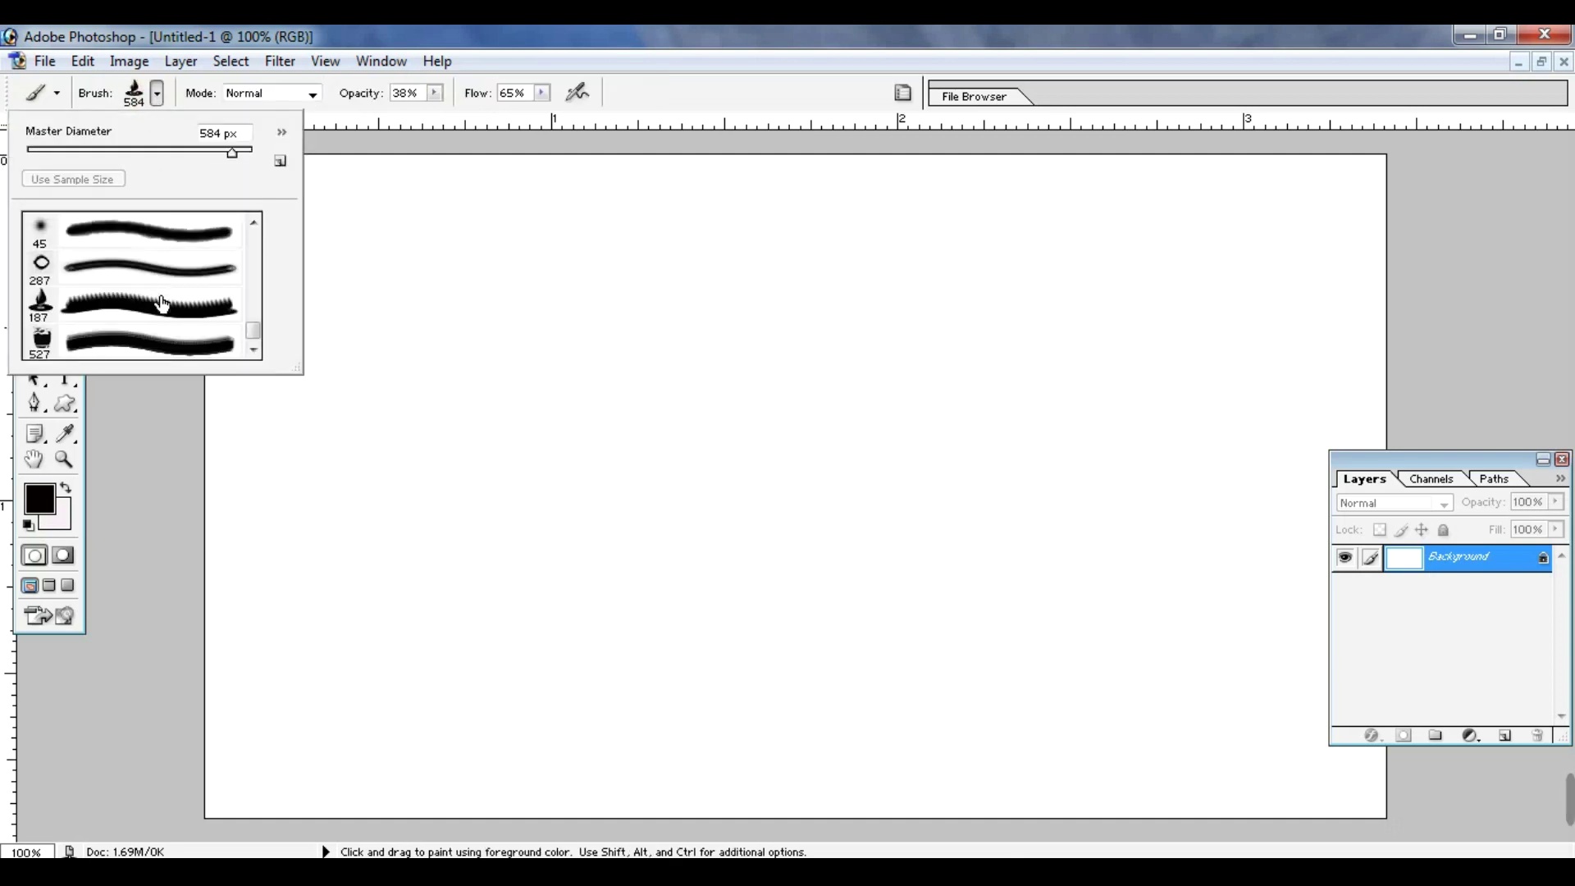
left_click(153, 353)
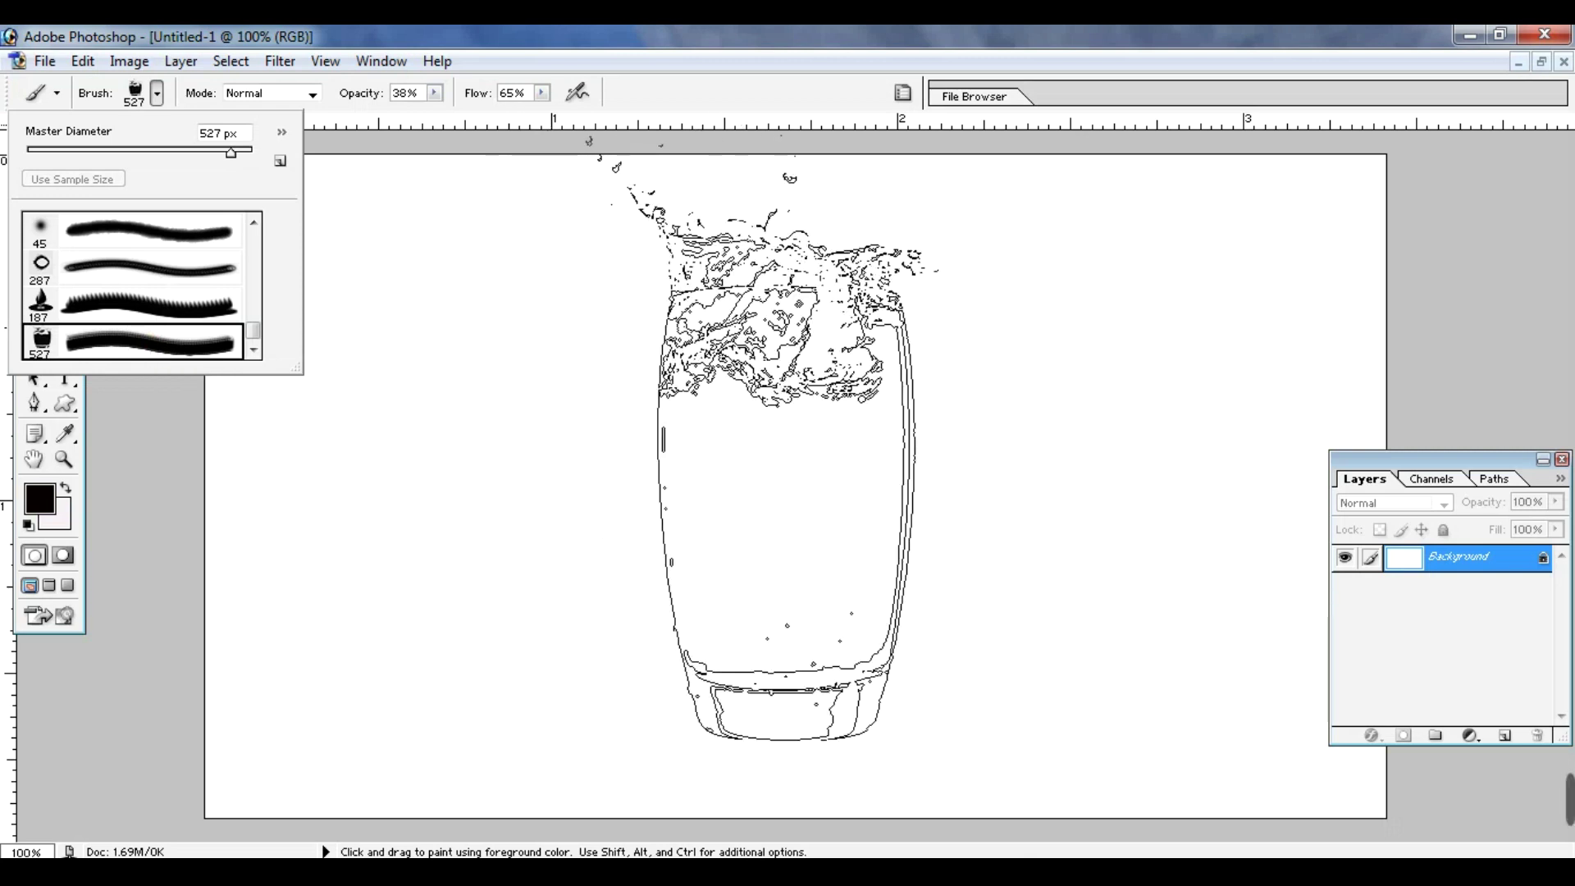
Add a new layer and stamp the glass brush repeatedly on one spot near the canvas centre until it is solid black
left_click(1503, 737)
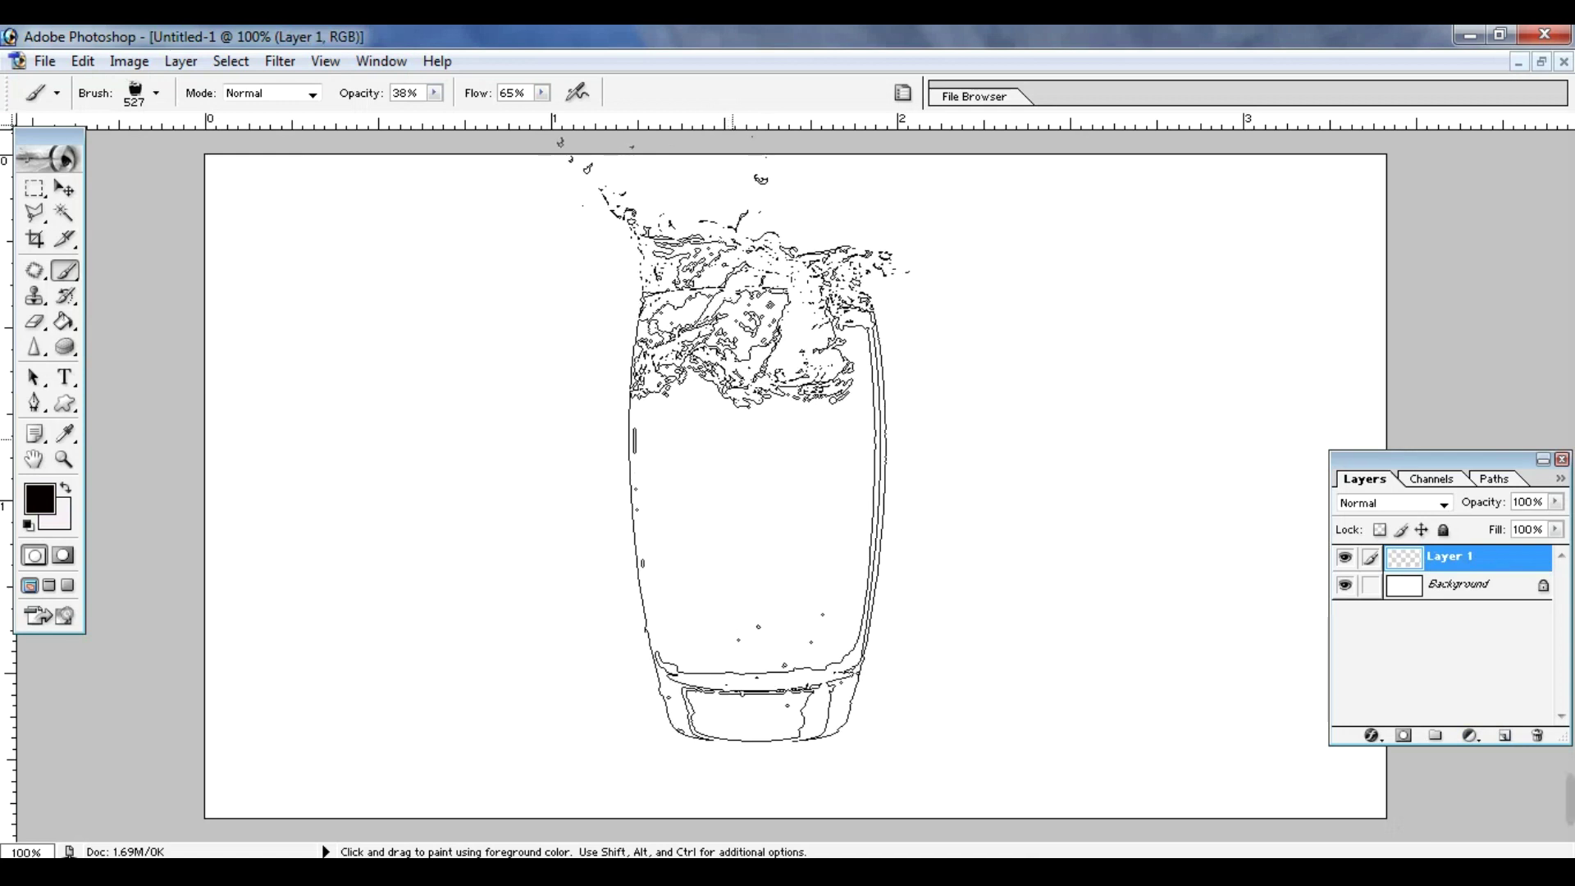
left_click(757, 447)
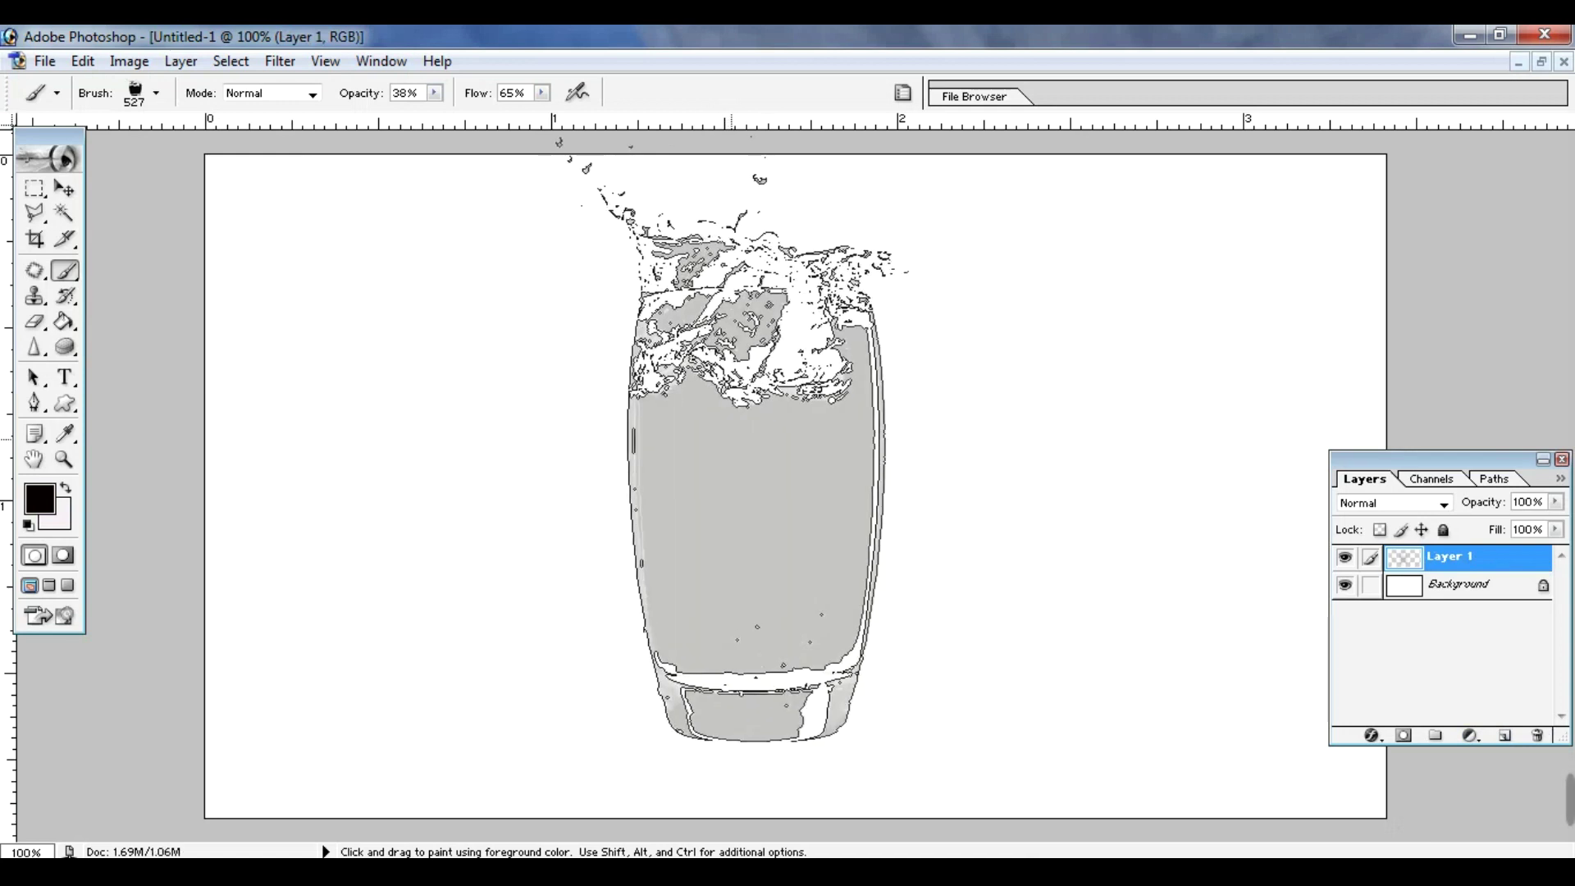
left_click(757, 447)
left_click(757, 447)
left_click(756, 447)
left_click(757, 447)
left_click(756, 447)
left_click(757, 447)
left_click(756, 447)
left_click(756, 448)
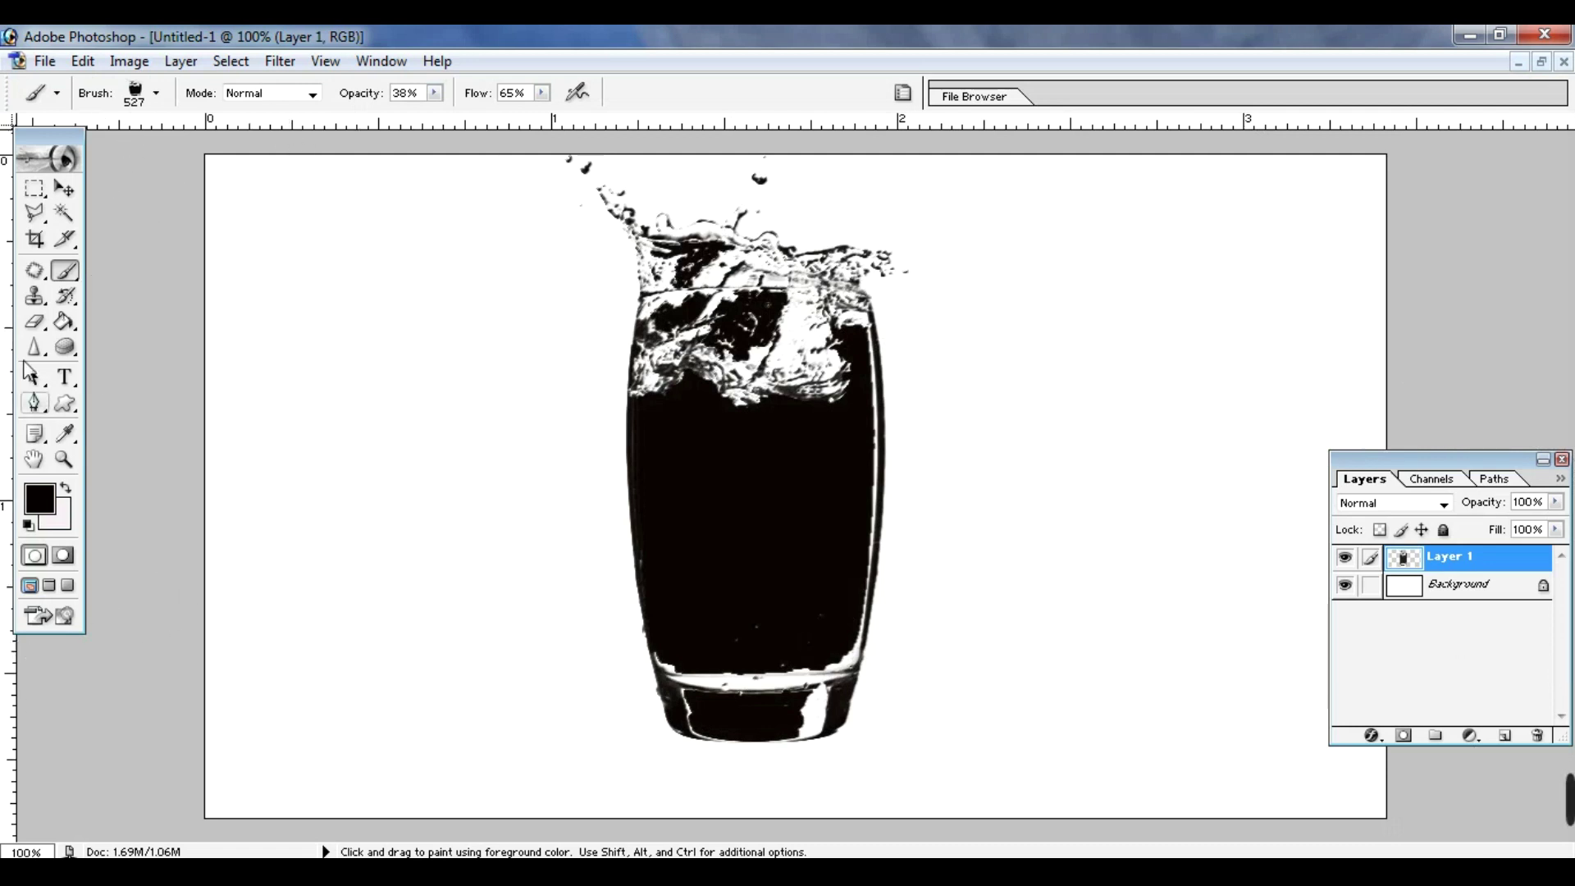
Add the text "Beautiful" in a text box beside the upper left of the glass and commit it
left_click(66, 377)
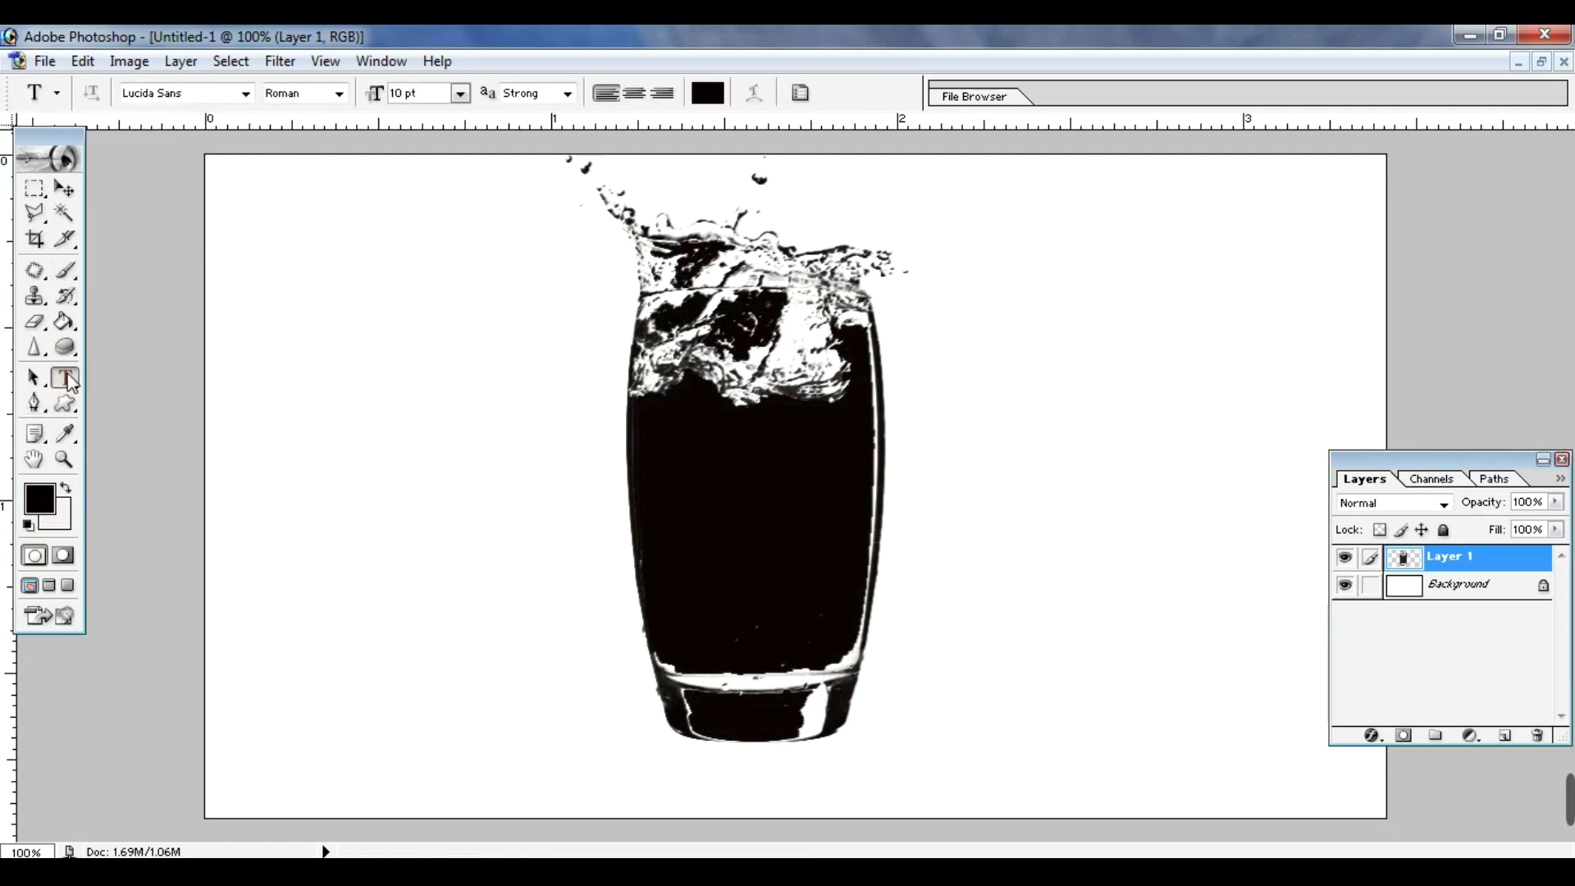
left_click_drag(241, 306, 609, 528)
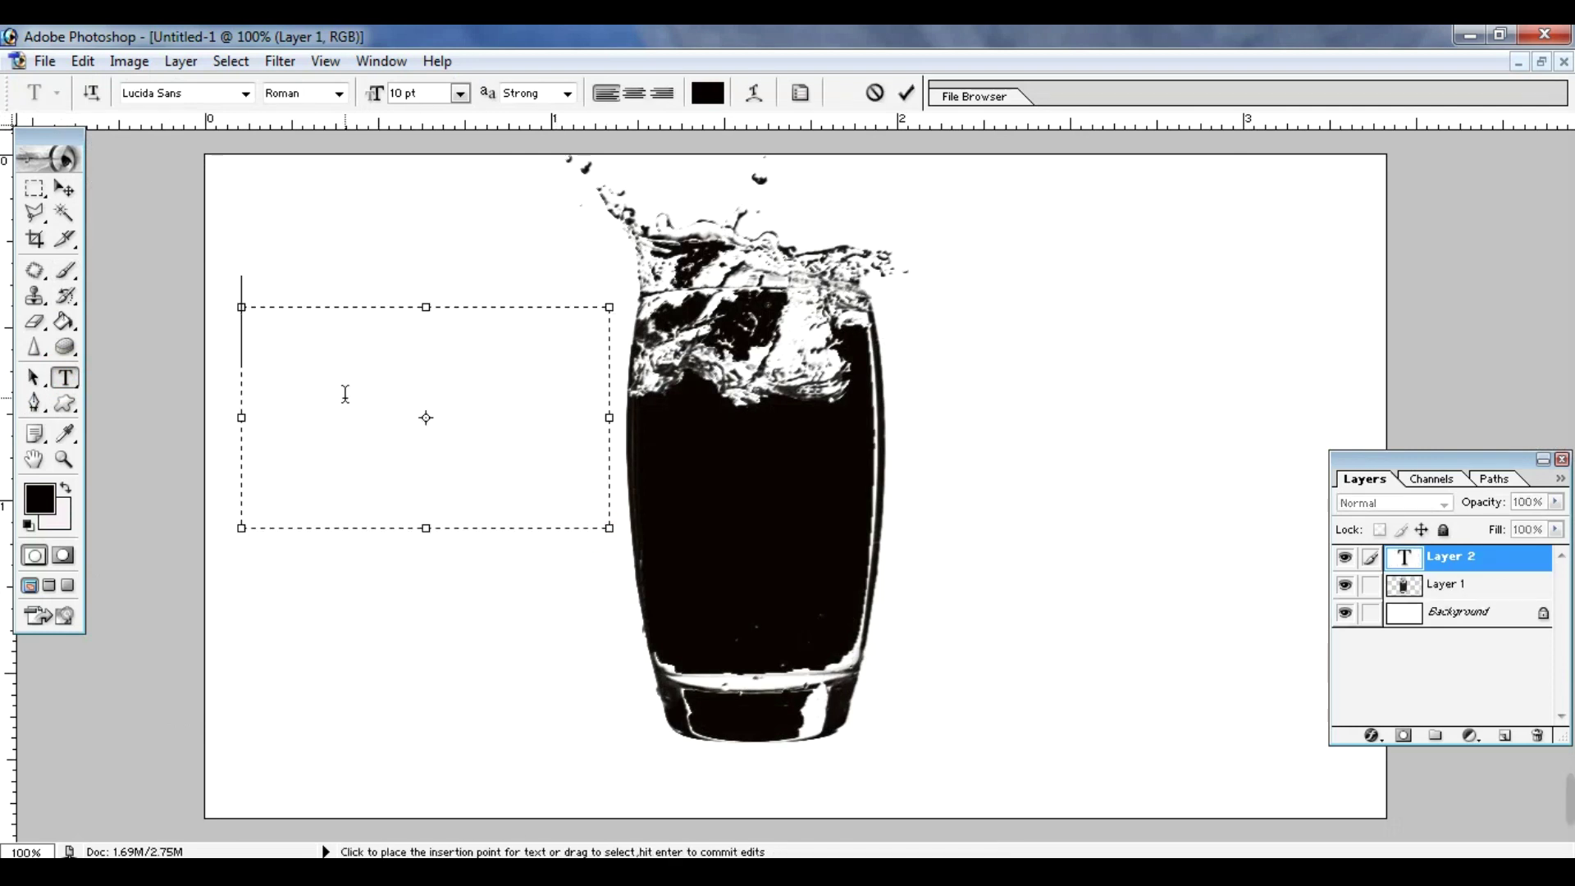
key("Caps_Lock")
type("Beaut")
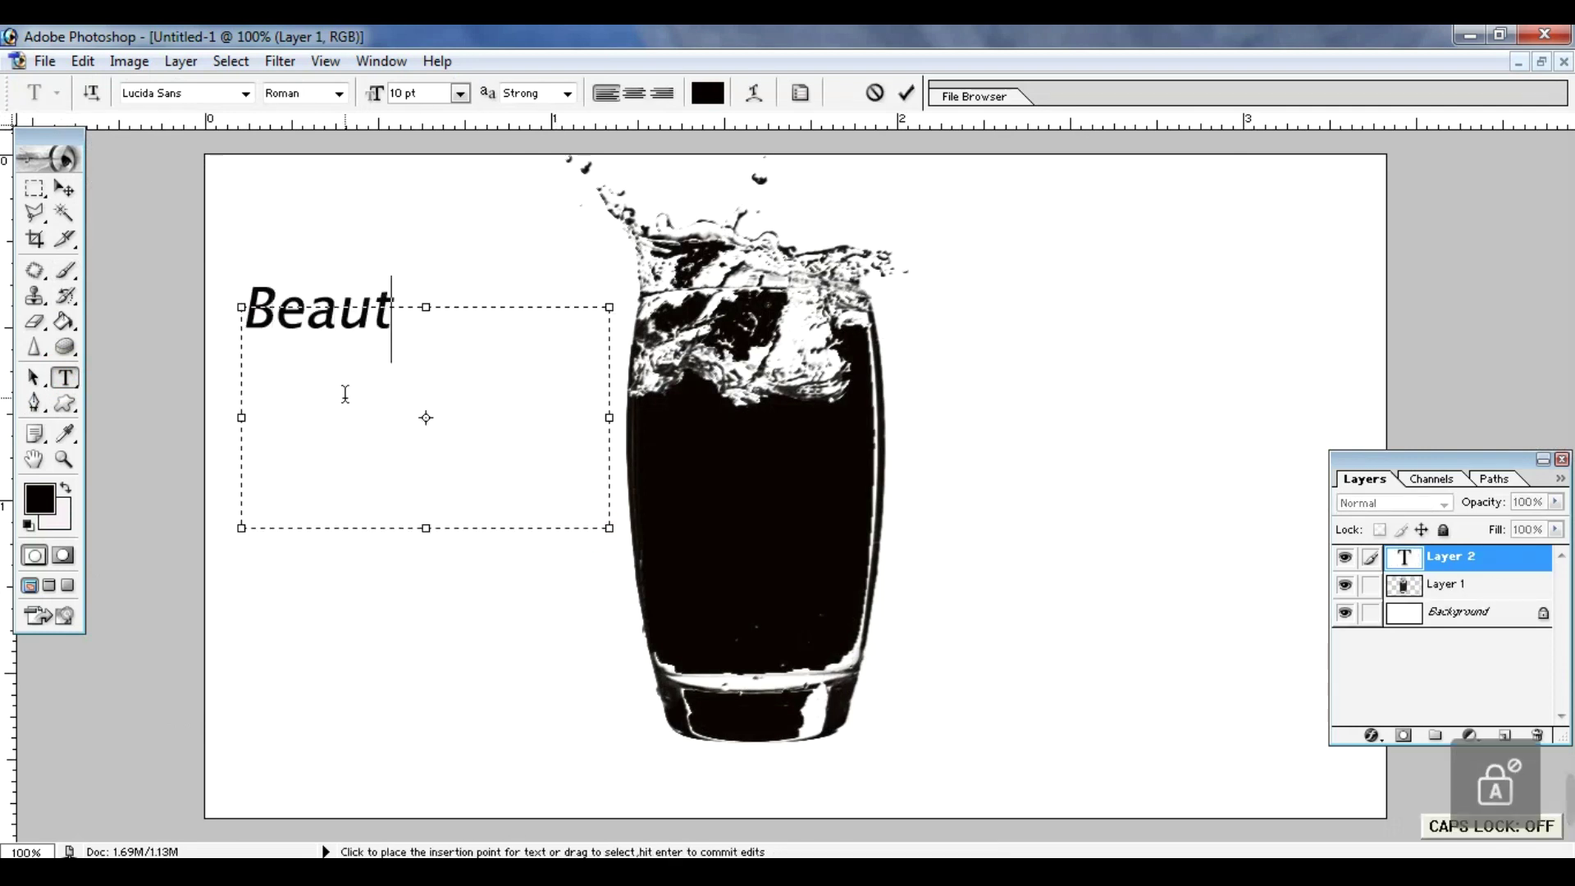
type("iful")
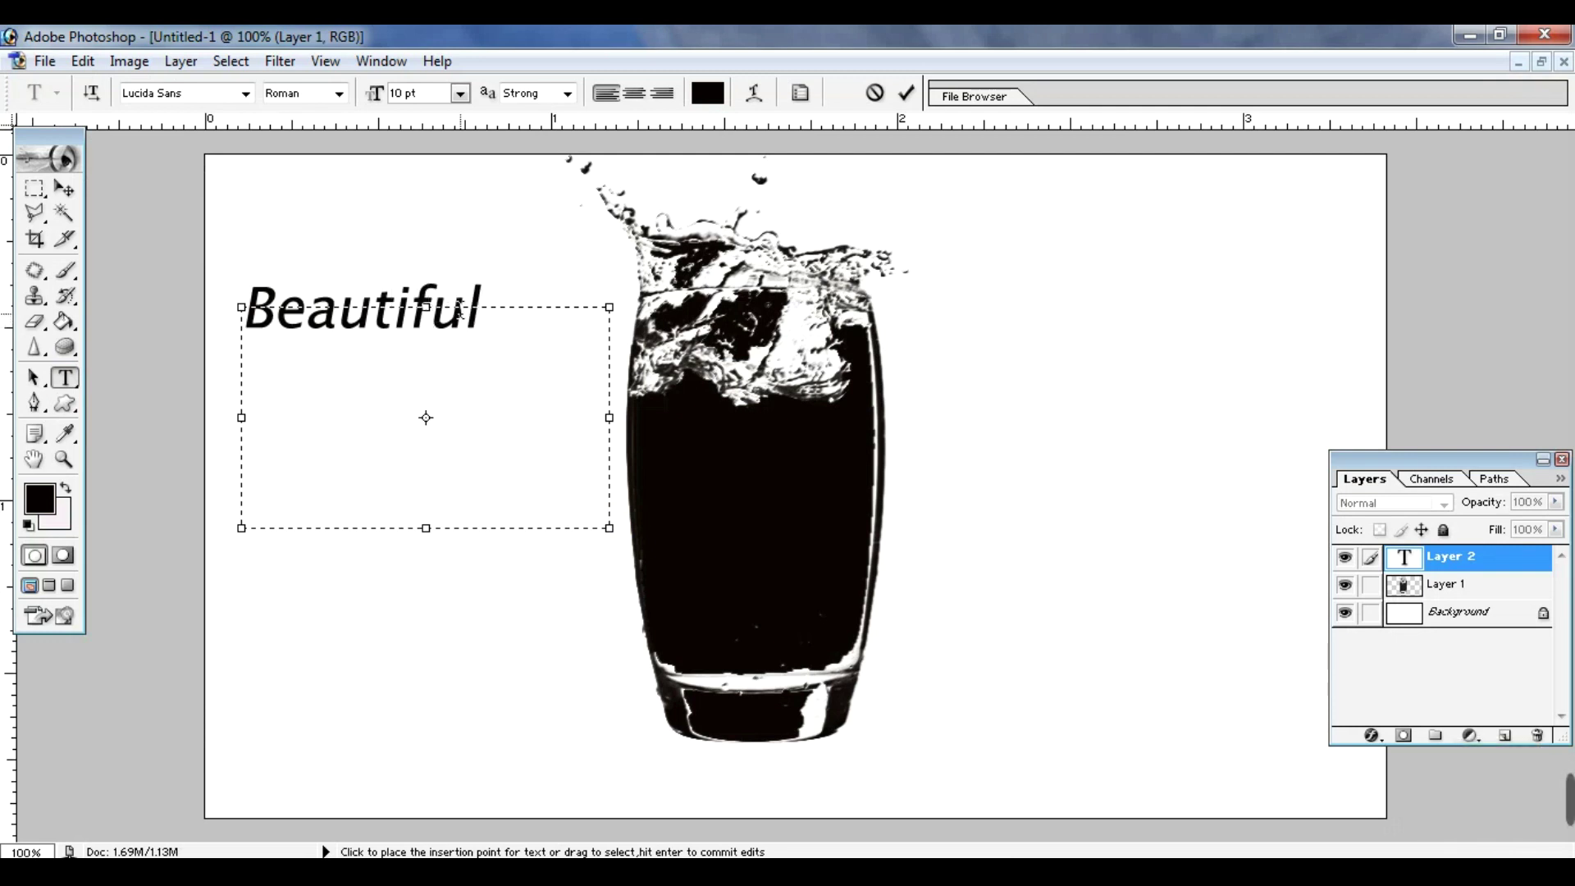
left_click_drag(490, 314, 165, 306)
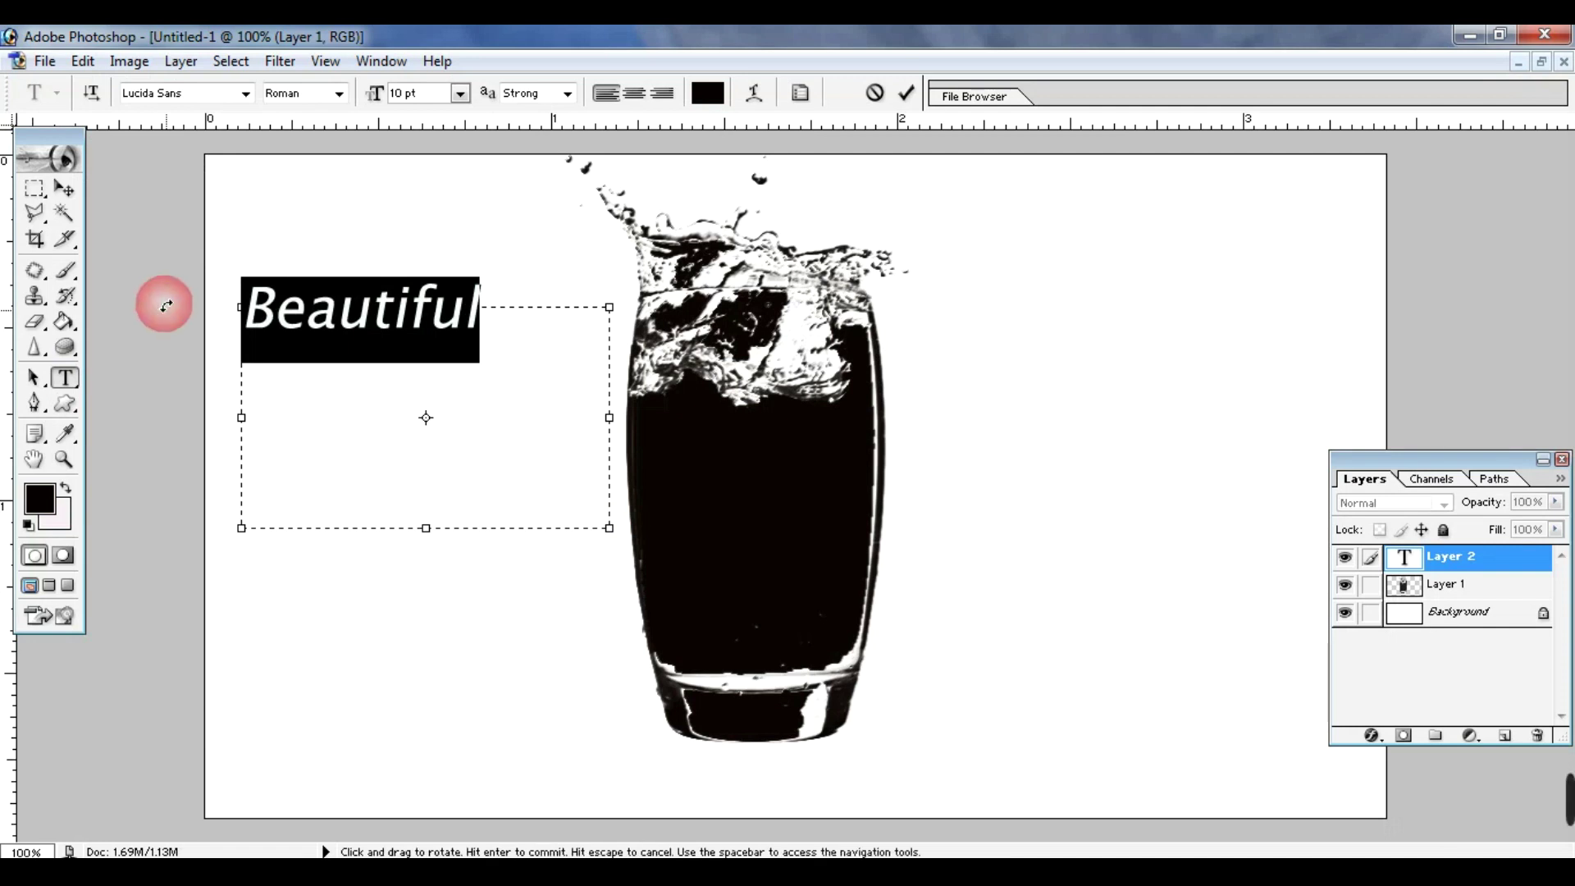
left_click(906, 93)
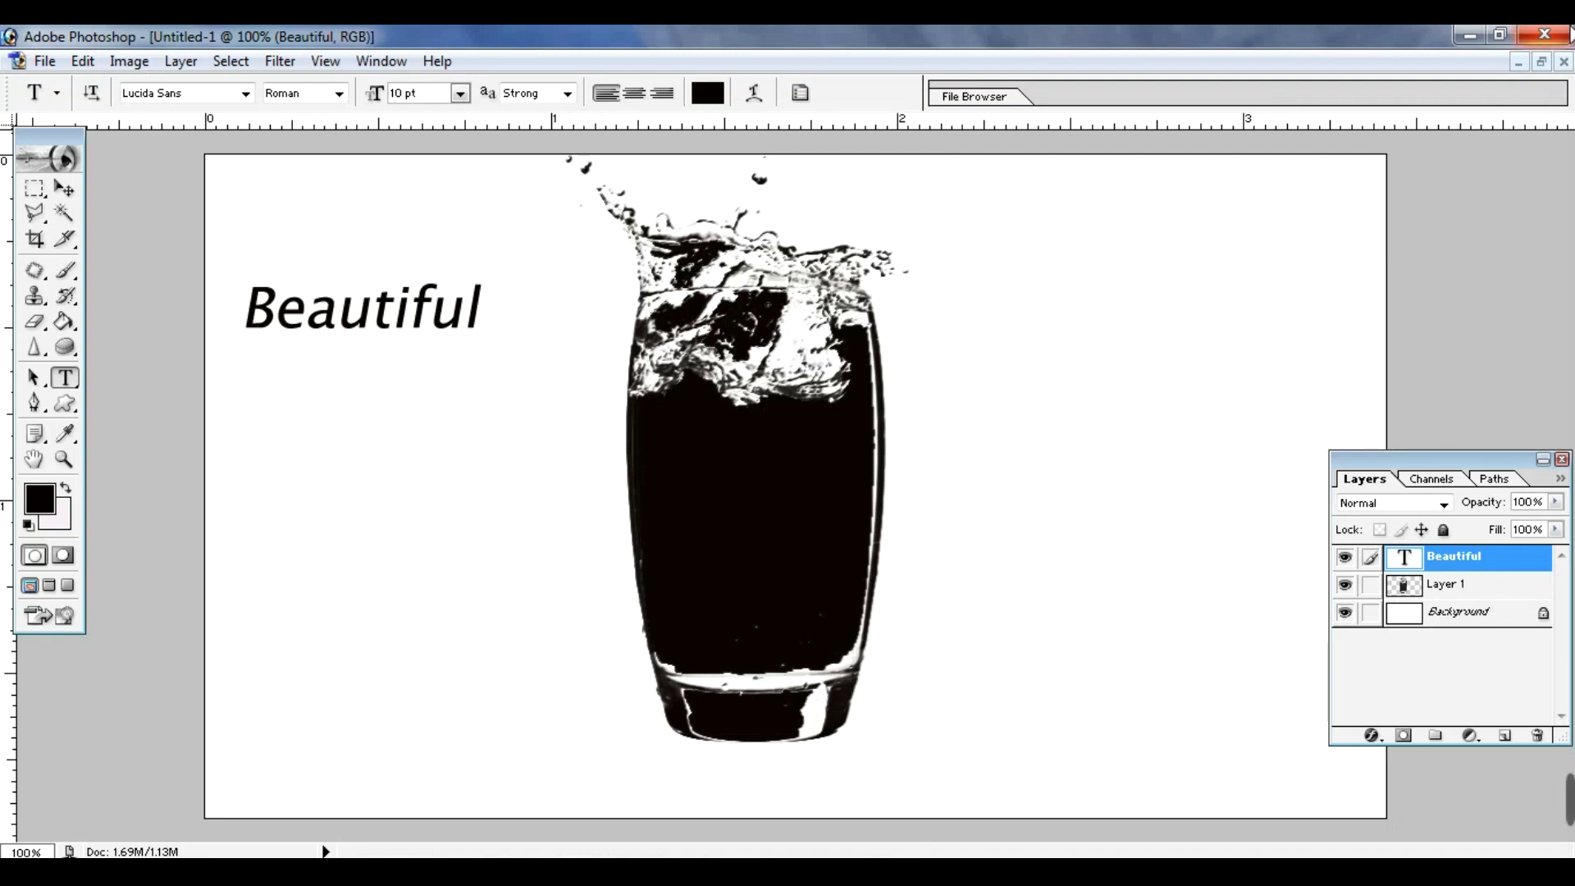
left_click(1543, 61)
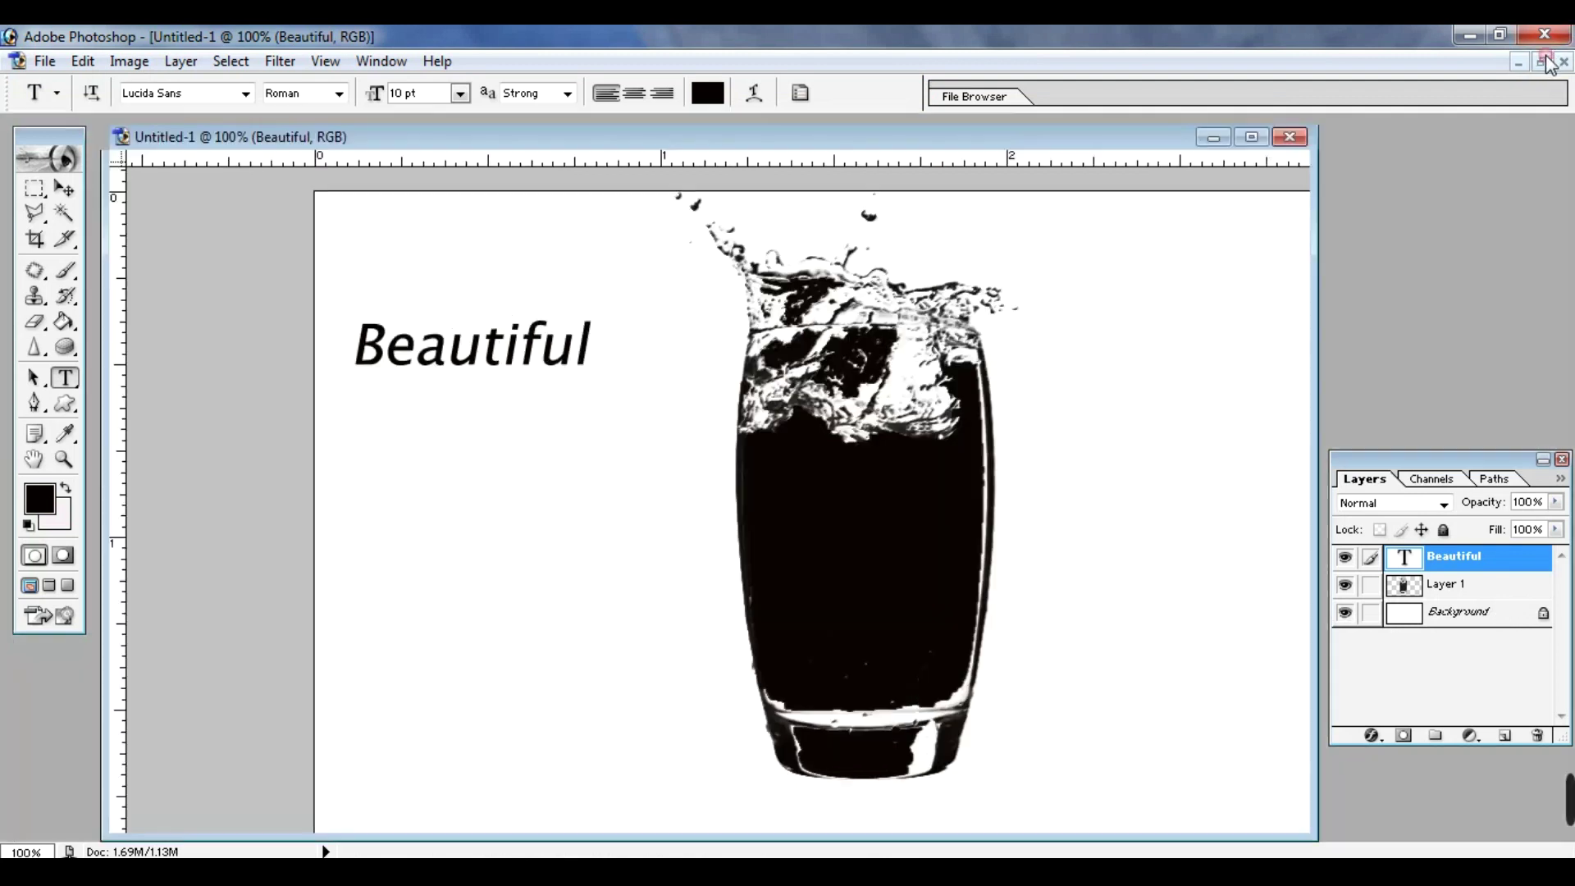
key("ctrl+o")
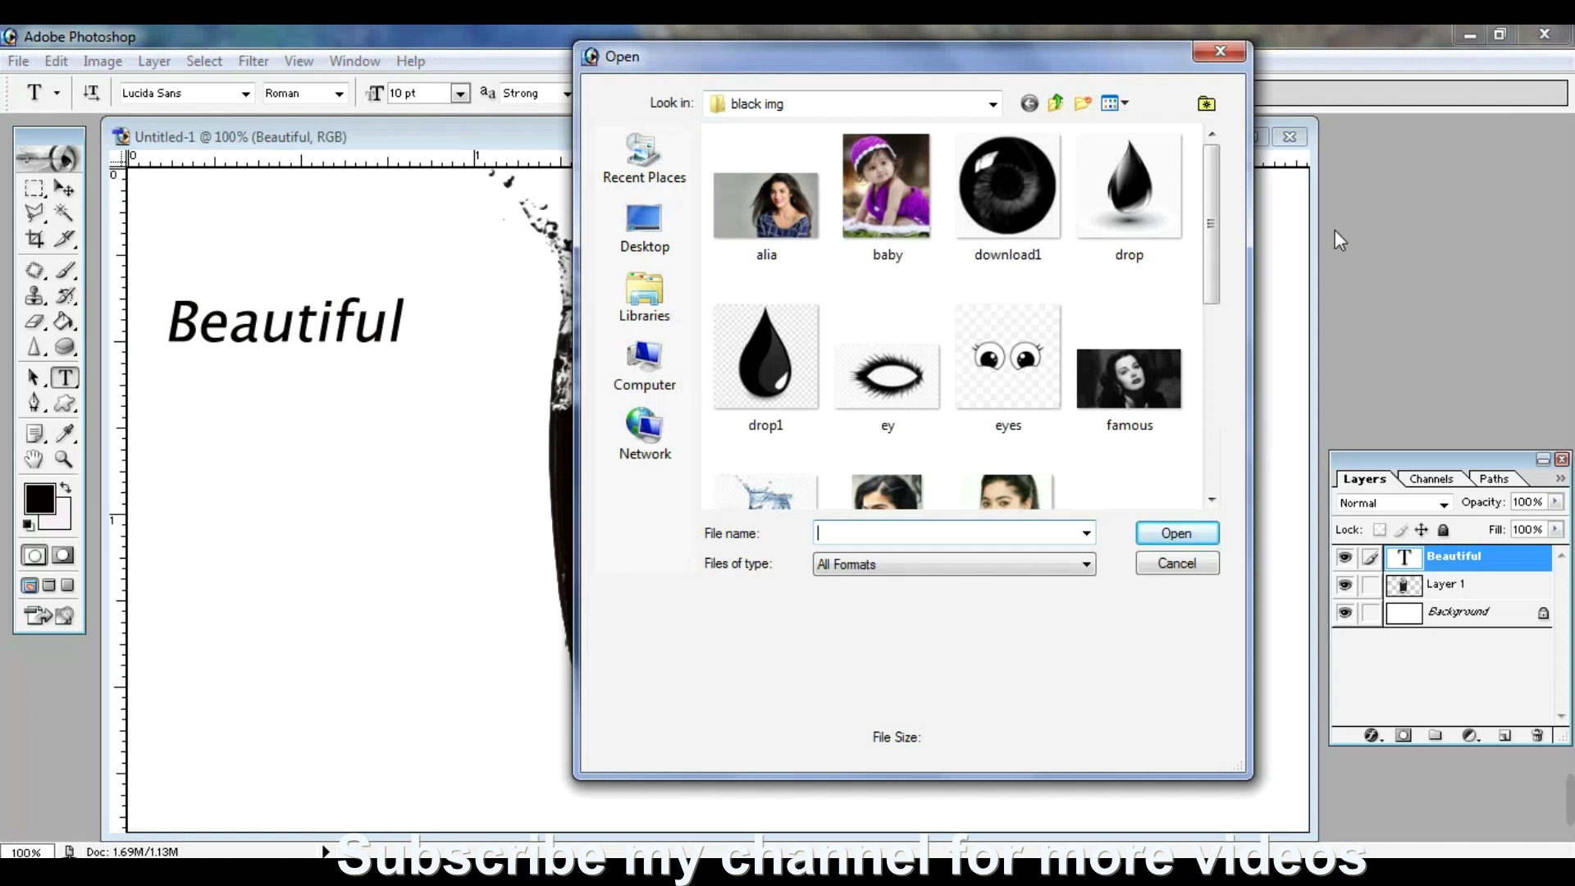
left_click(1227, 57)
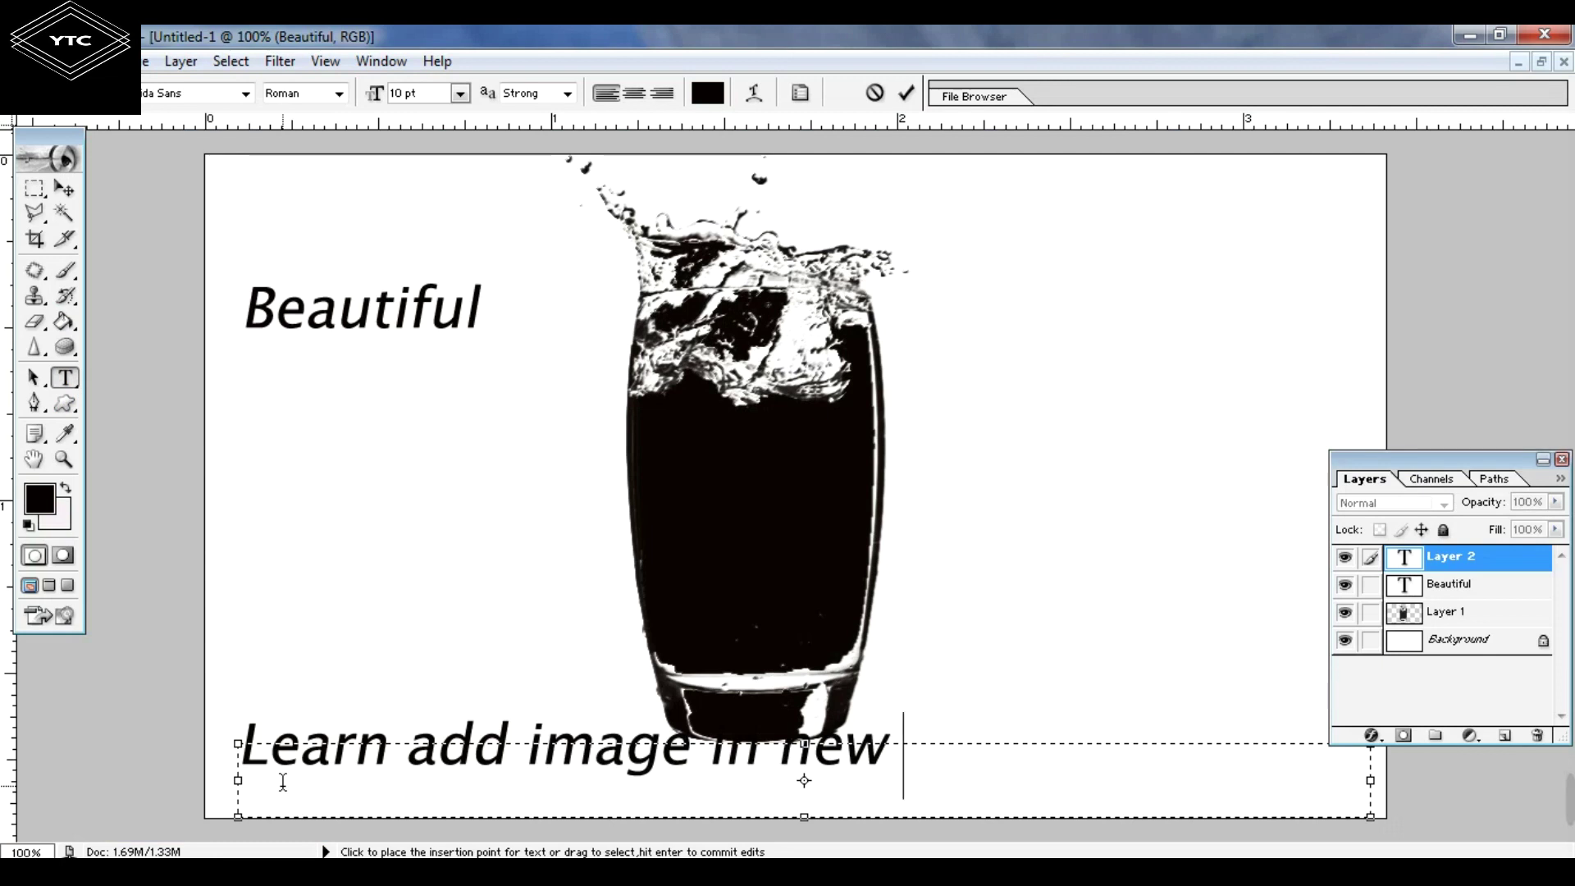
Complete the caption along the canvas's lower edge as "Learn add image in new shape"
type("shape")
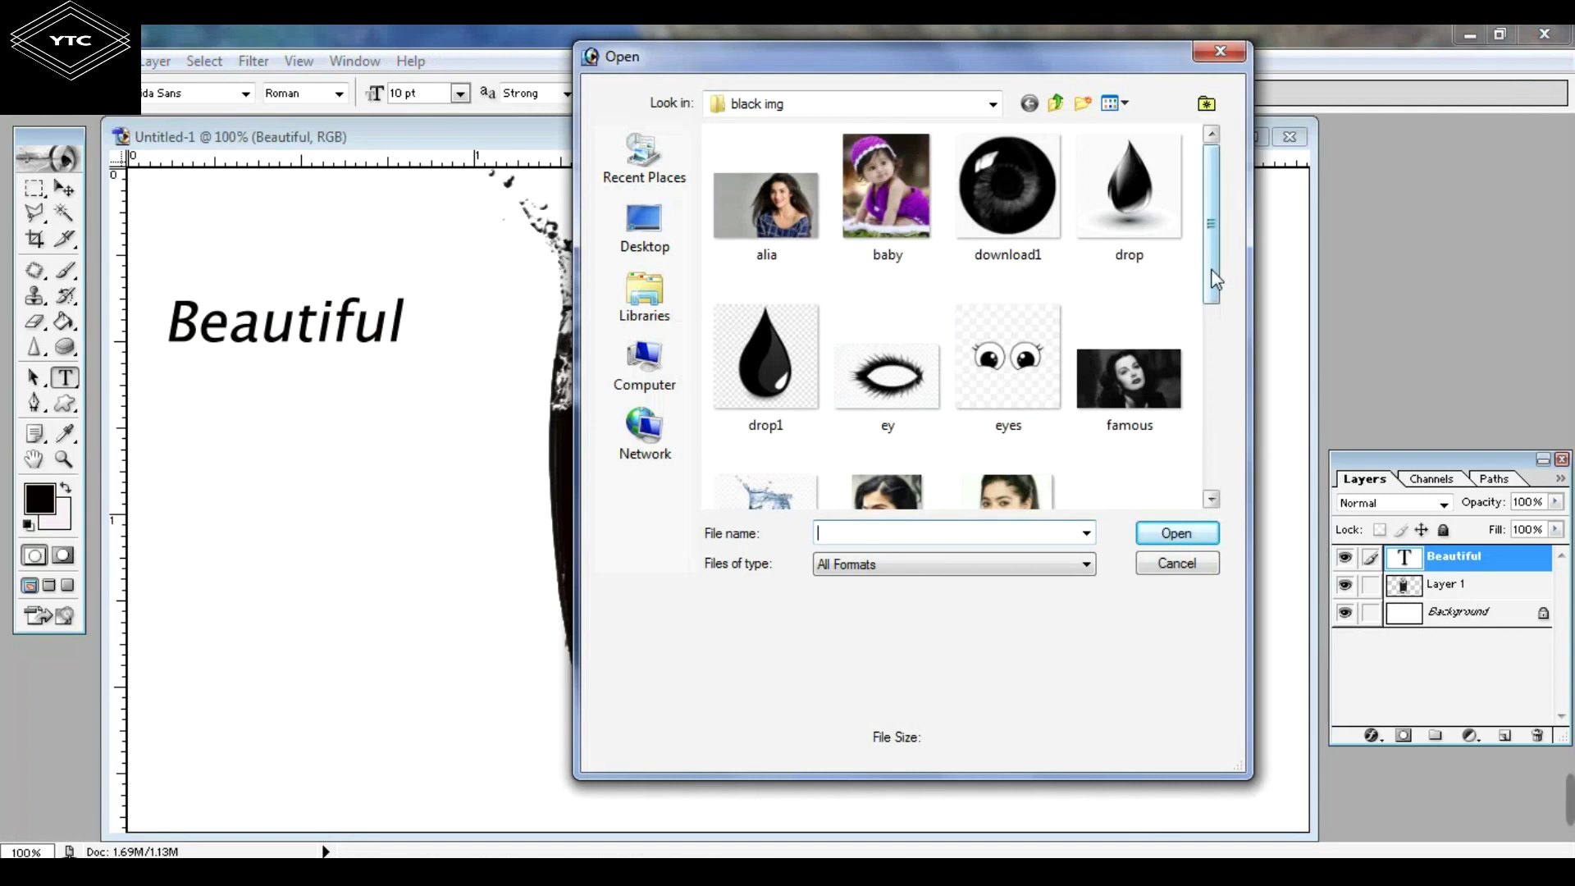
Open the portrait image "H" from the black img folder
left_click_drag(1215, 279, 1225, 367)
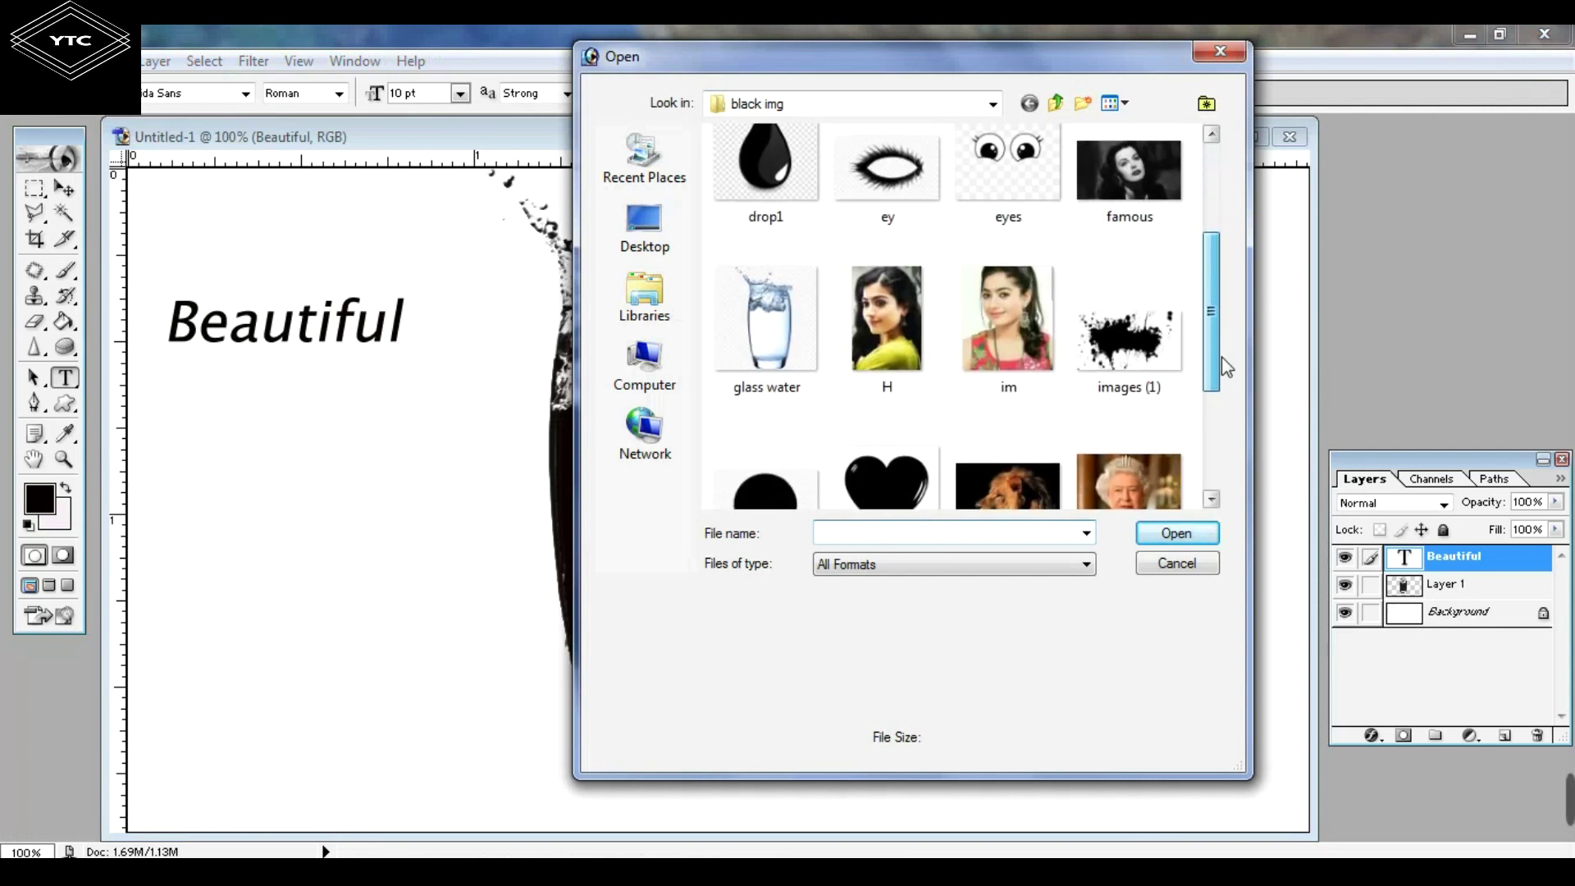
left_click(868, 323)
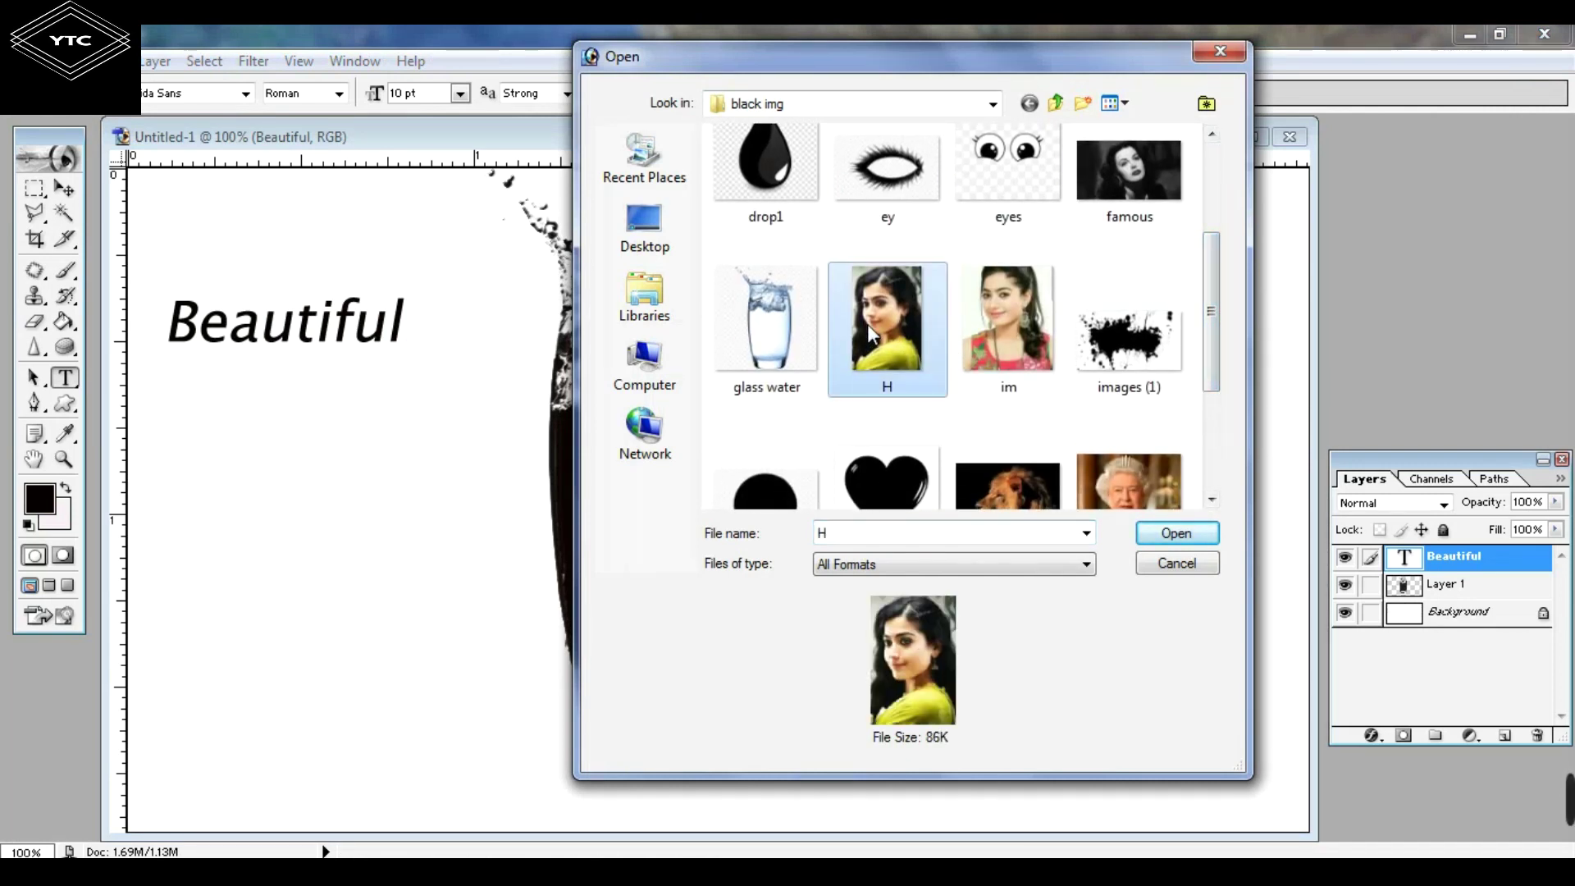
left_click(1149, 530)
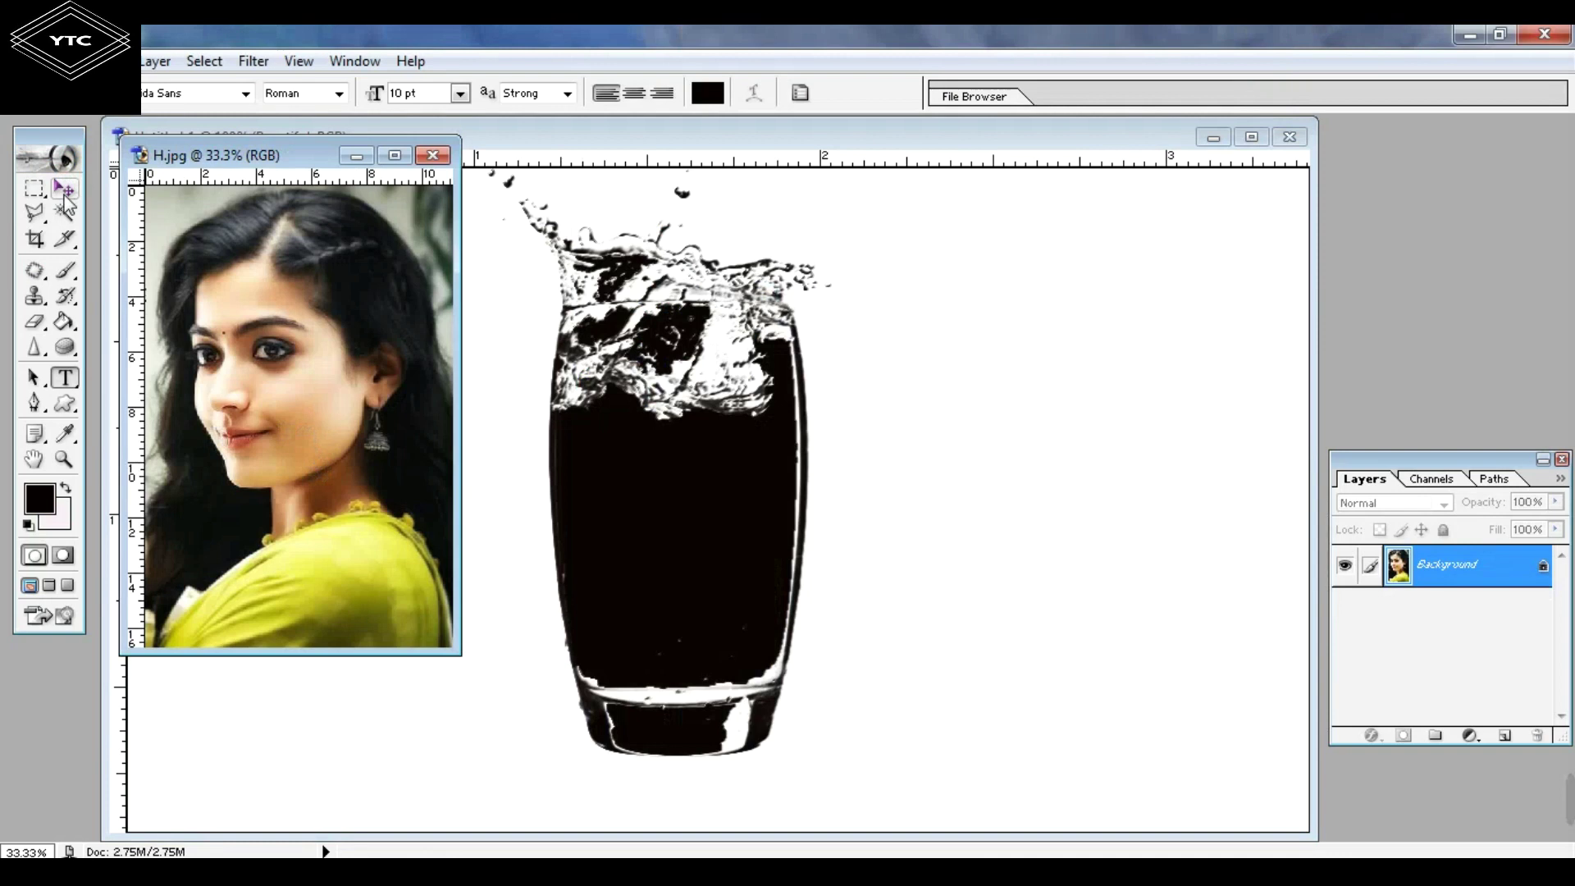
Copy the whole portrait image, close its document and paste it as a new layer into Untitled-1
left_click(64, 197)
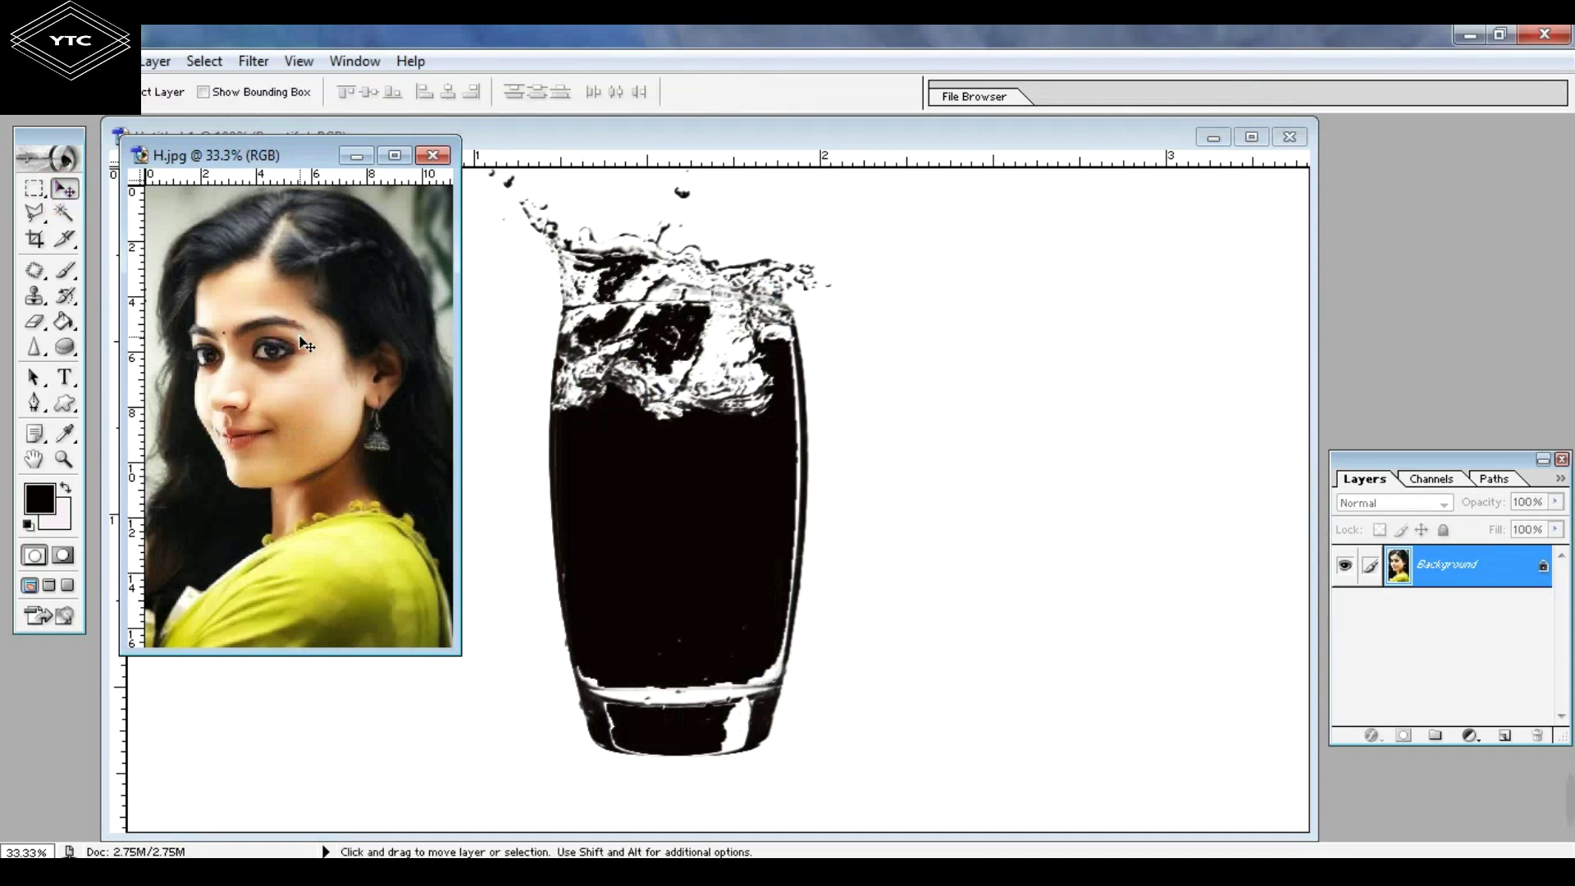
key("ctrl+a")
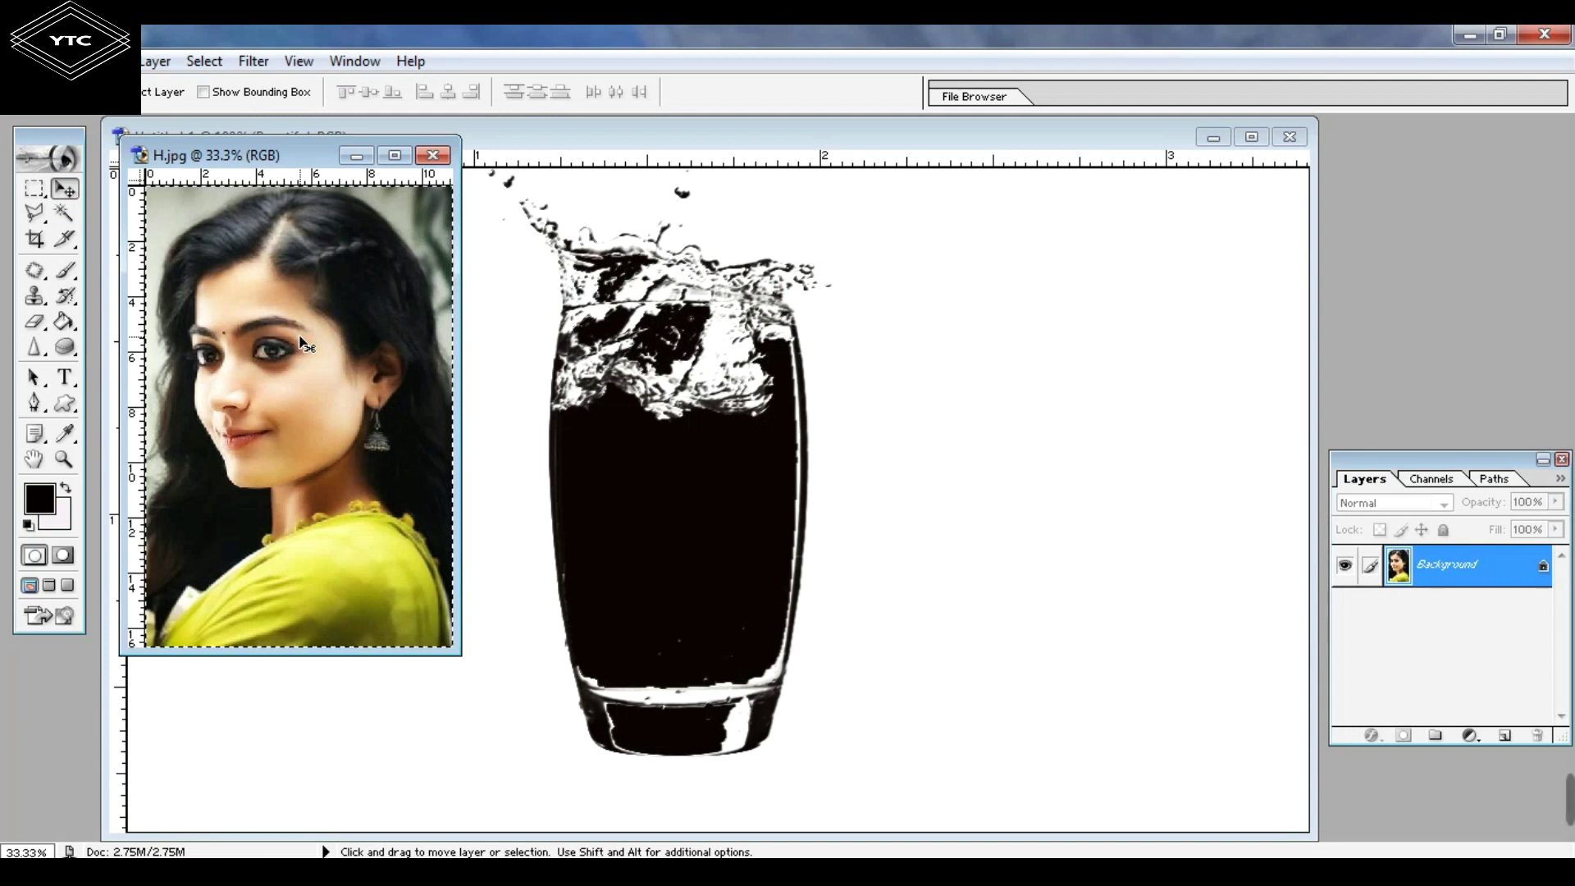
key("ctrl+w")
key("ctrl+v")
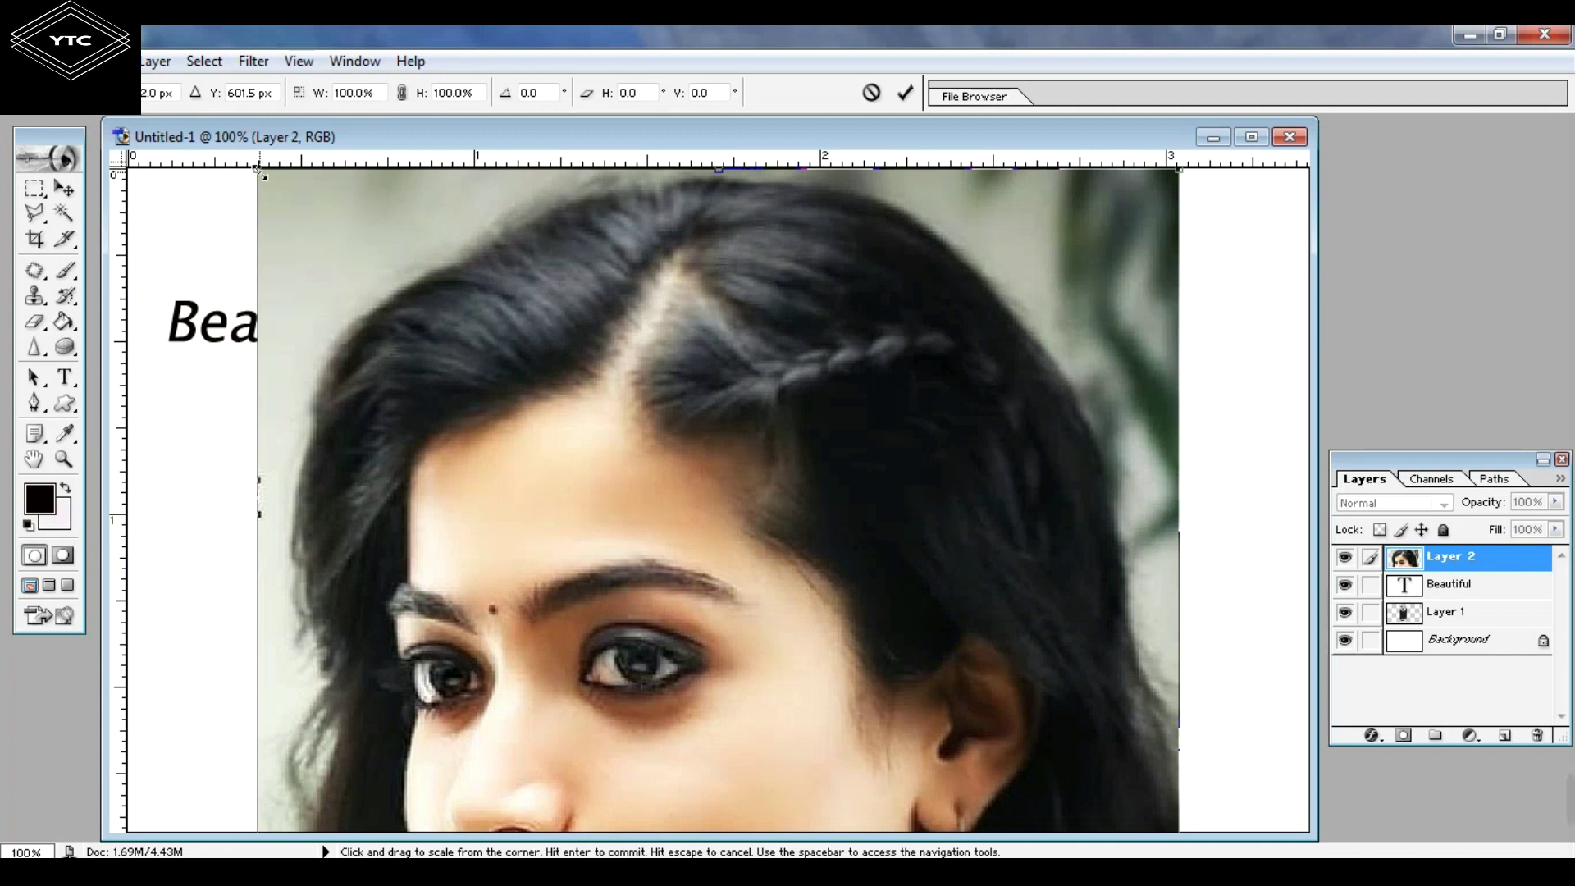
Scale the pasted portrait to about 54.1% width and 73.2% height, and place it so it covers the glass
left_click_drag(260, 172, 679, 541)
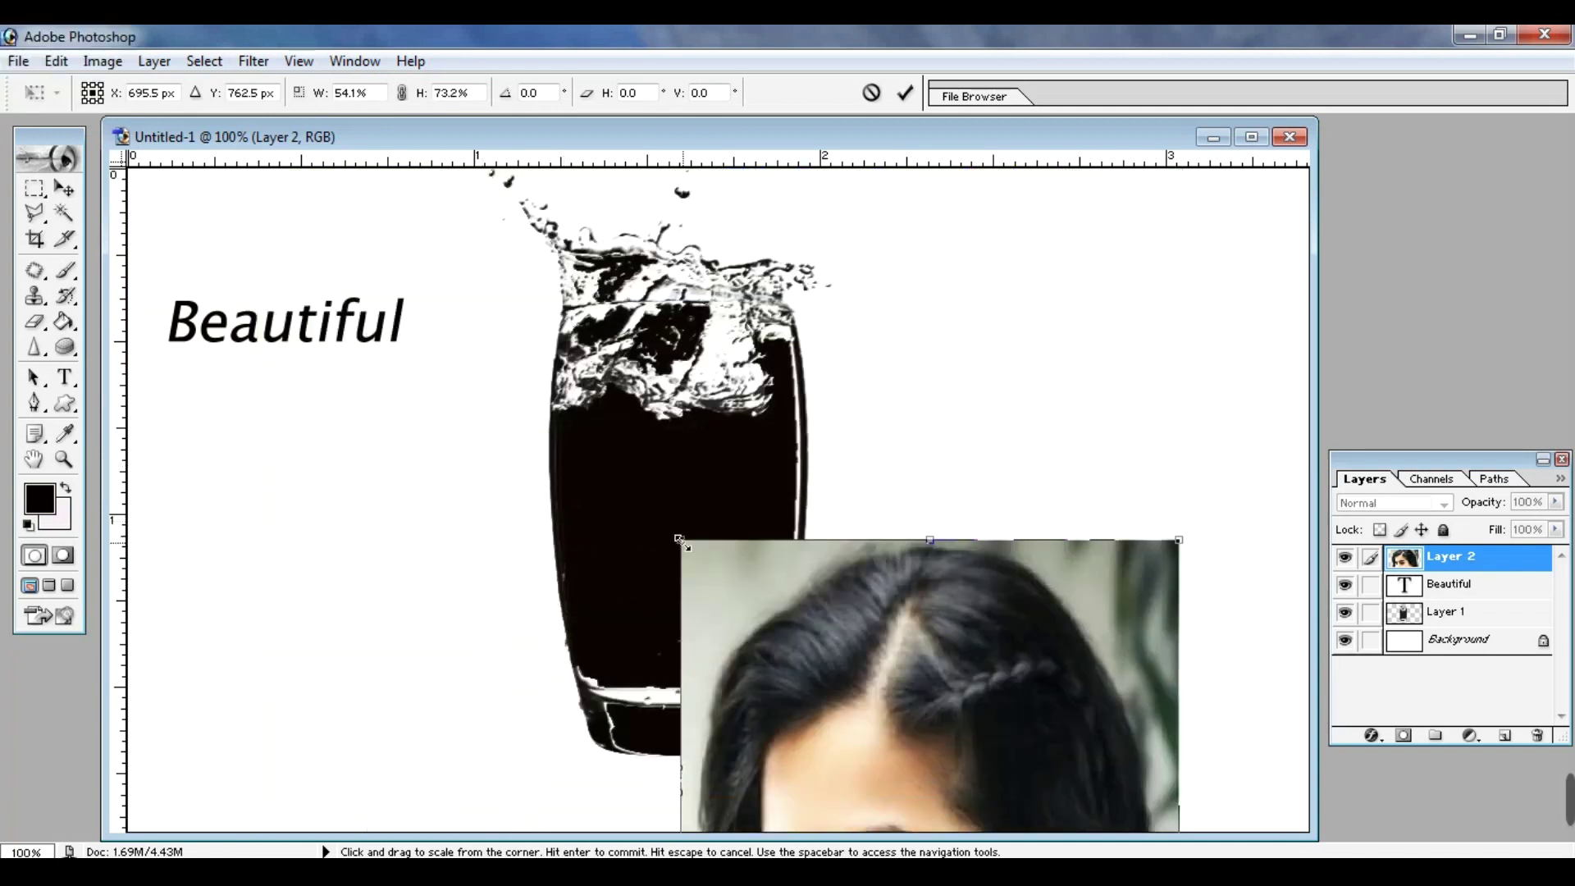
left_click_drag(799, 575, 597, 215)
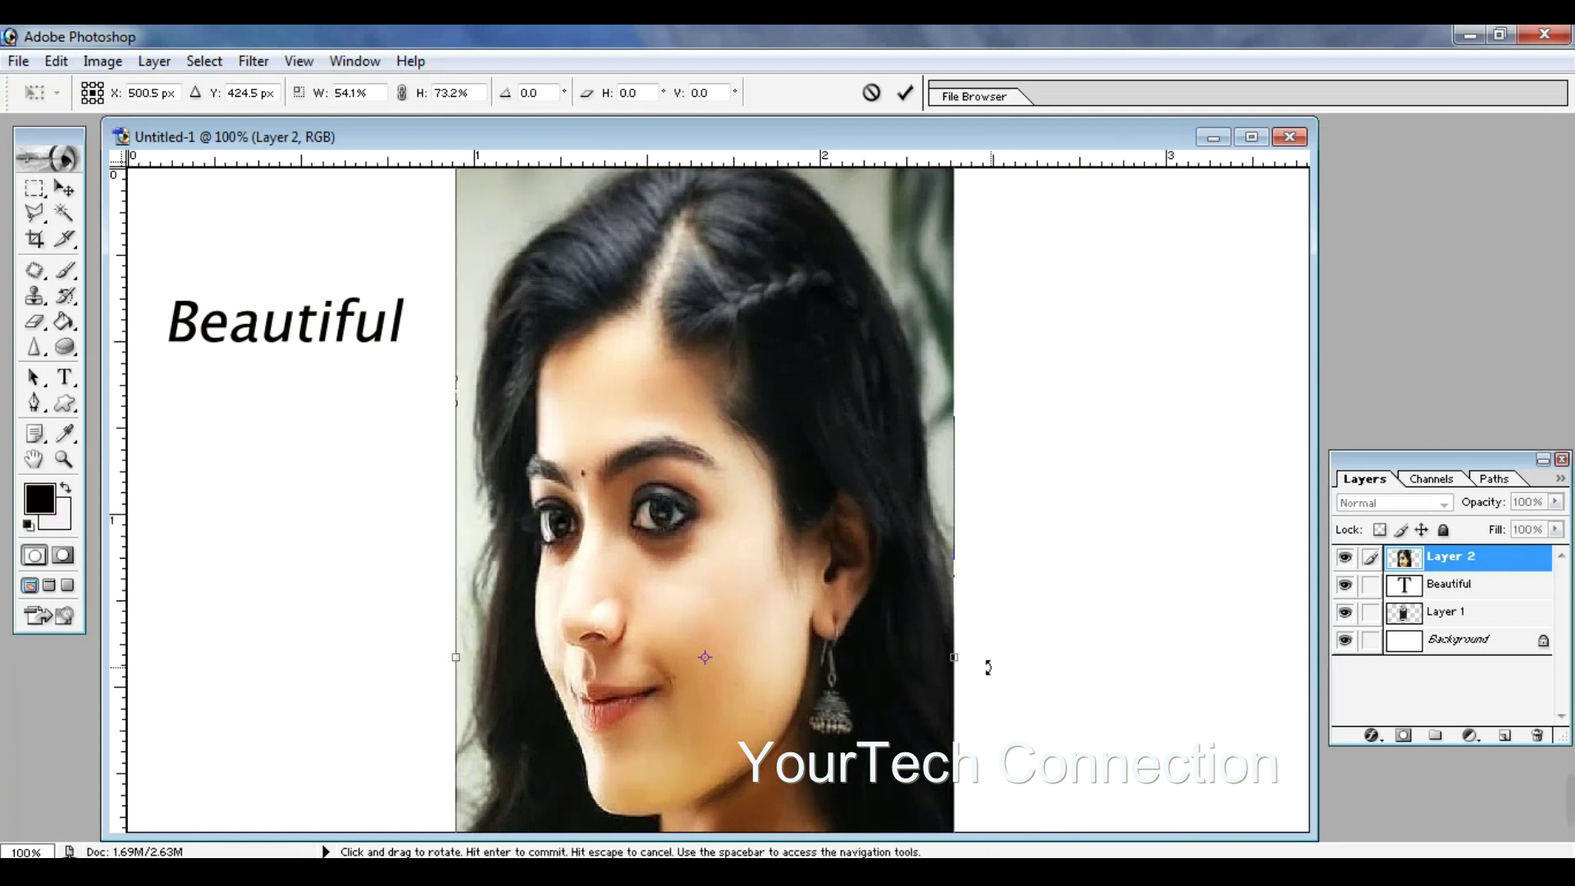
key("Return")
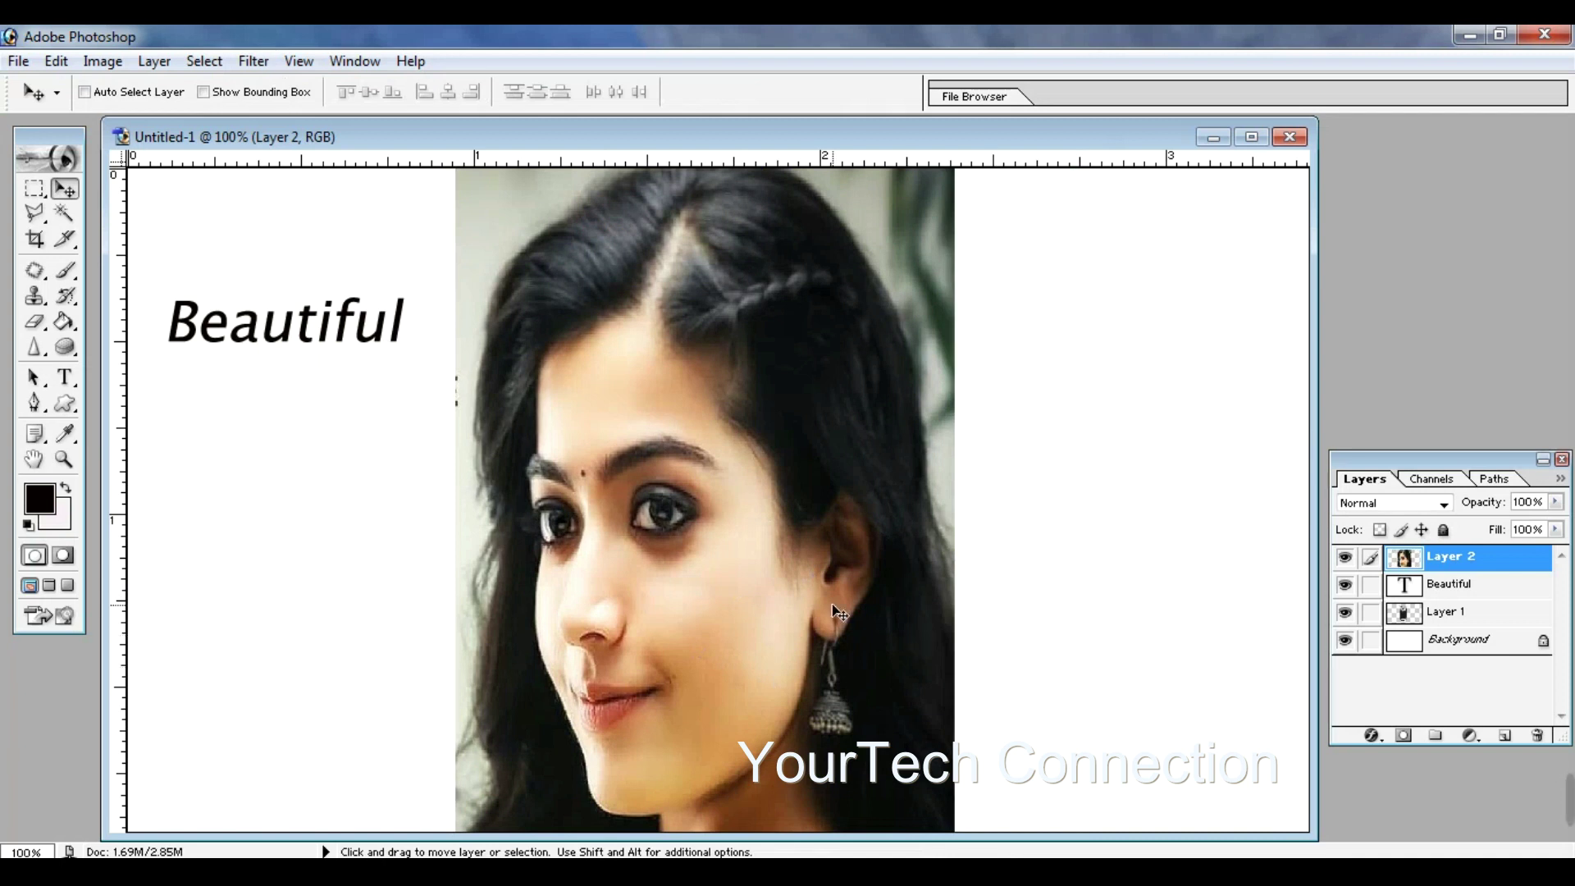
Try clipping the portrait layer to the "Beautiful" text and moving it below the text layer, then undo the move
key("alt")
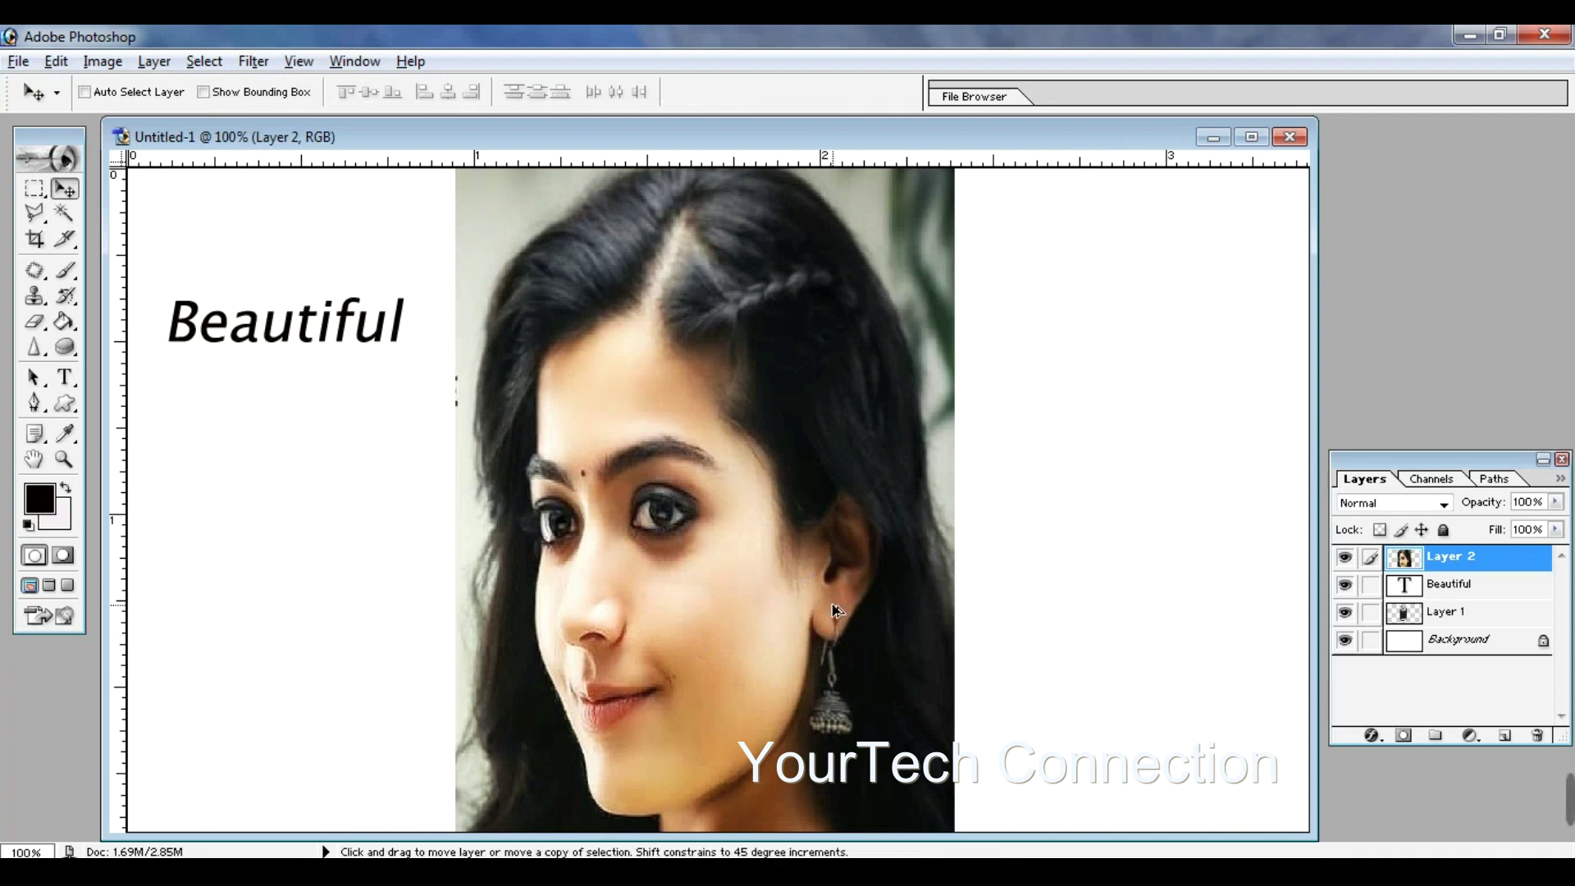
key("ctrl+g")
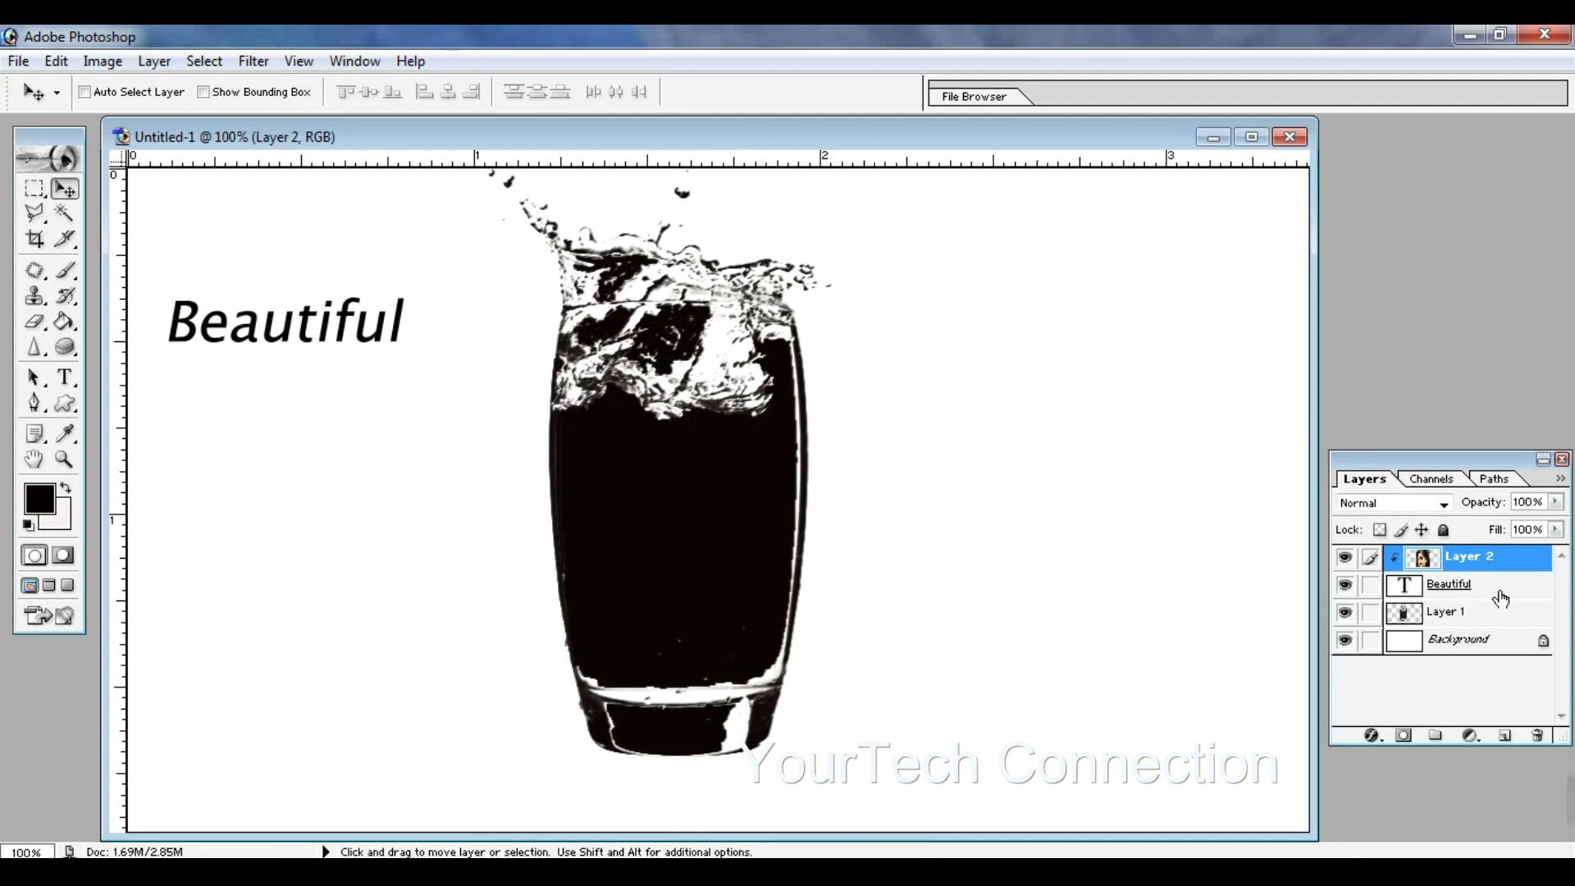
left_click_drag(1489, 566, 1491, 597)
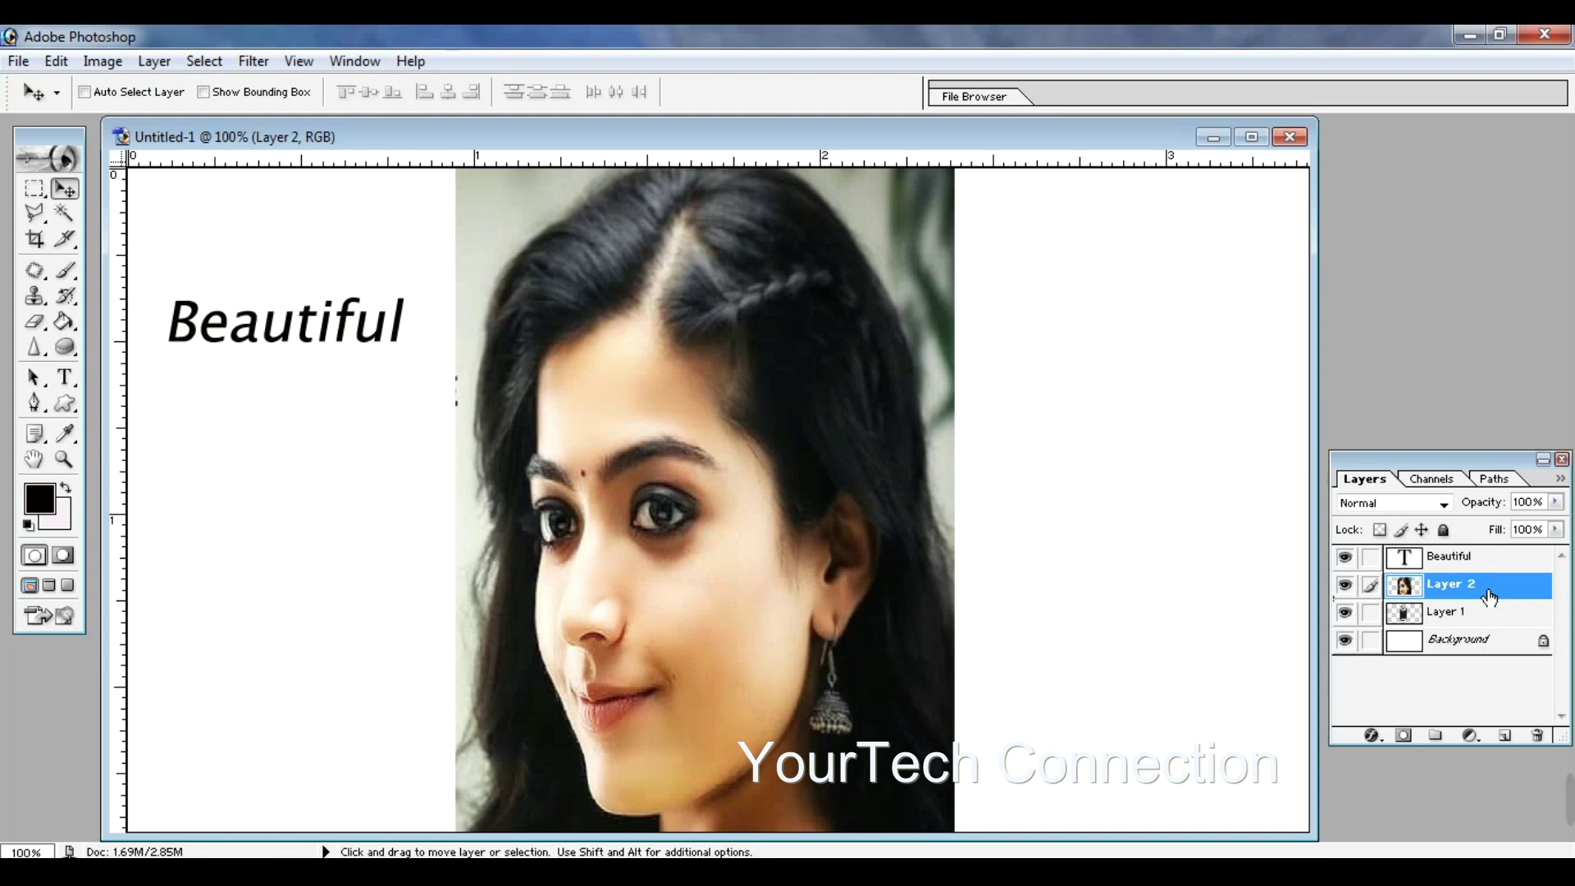
key("ctrl+z")
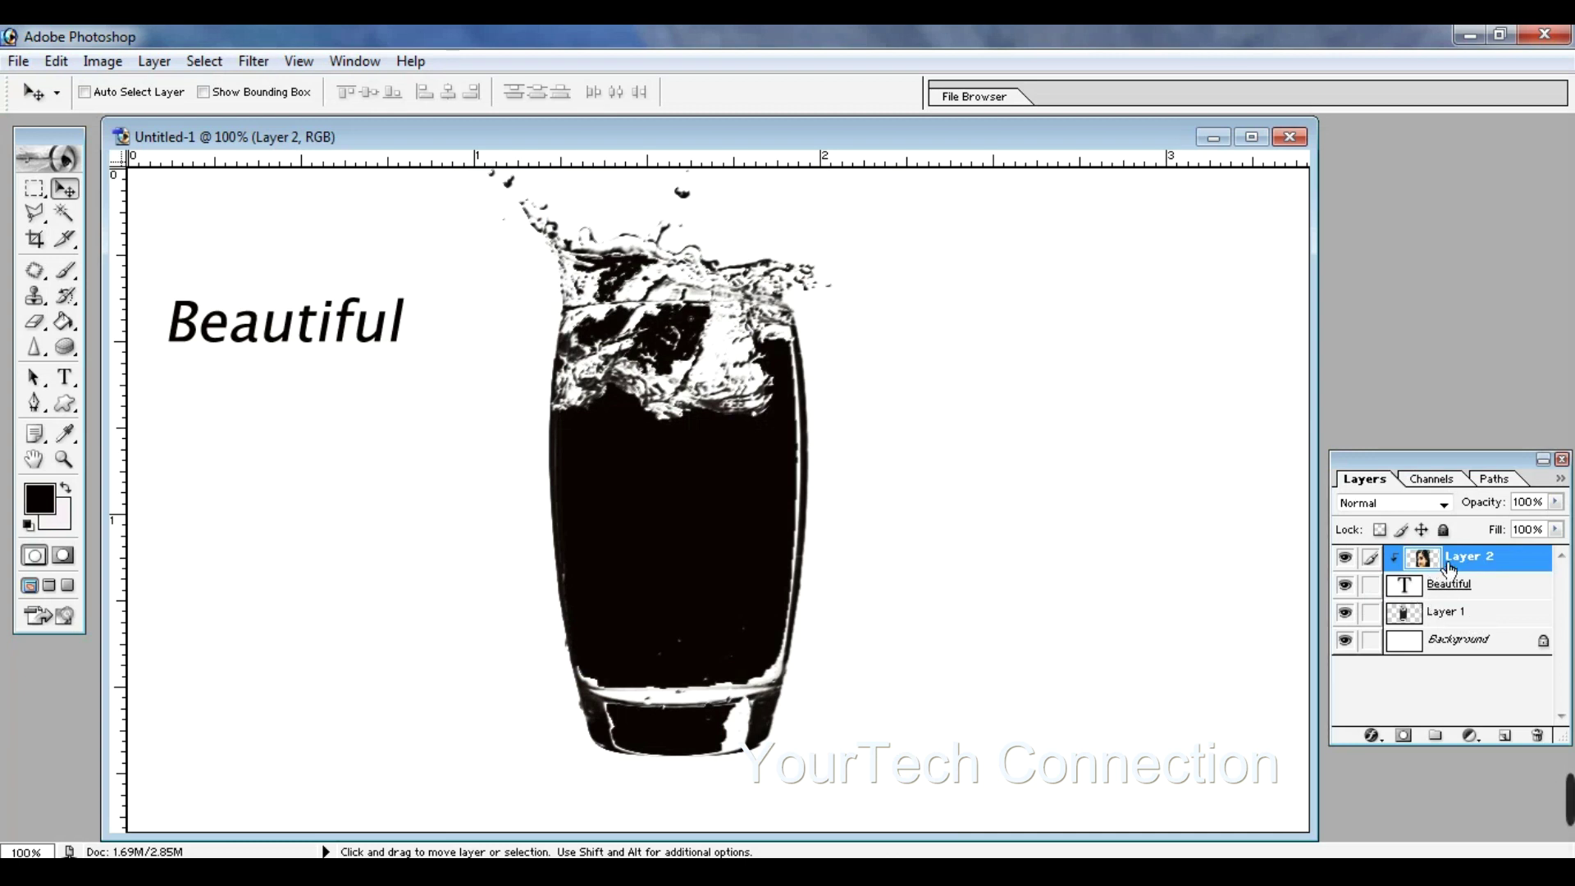
Move Layer 2 directly above Layer 1 and clip the portrait to the glass shape
key("ctrl+[")
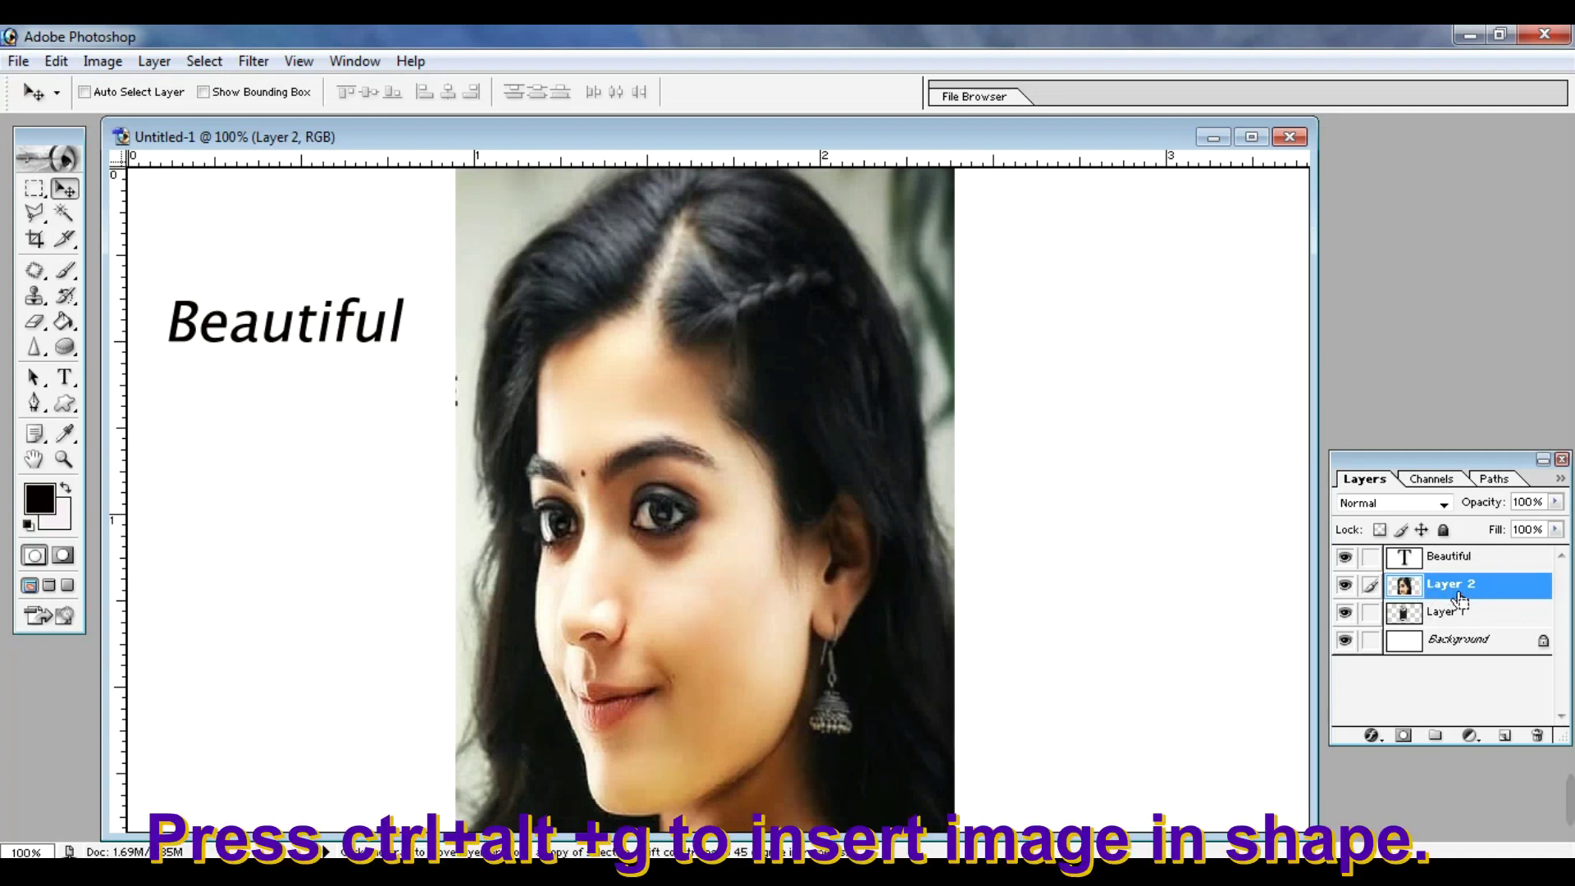
key("ctrl+alt+g")
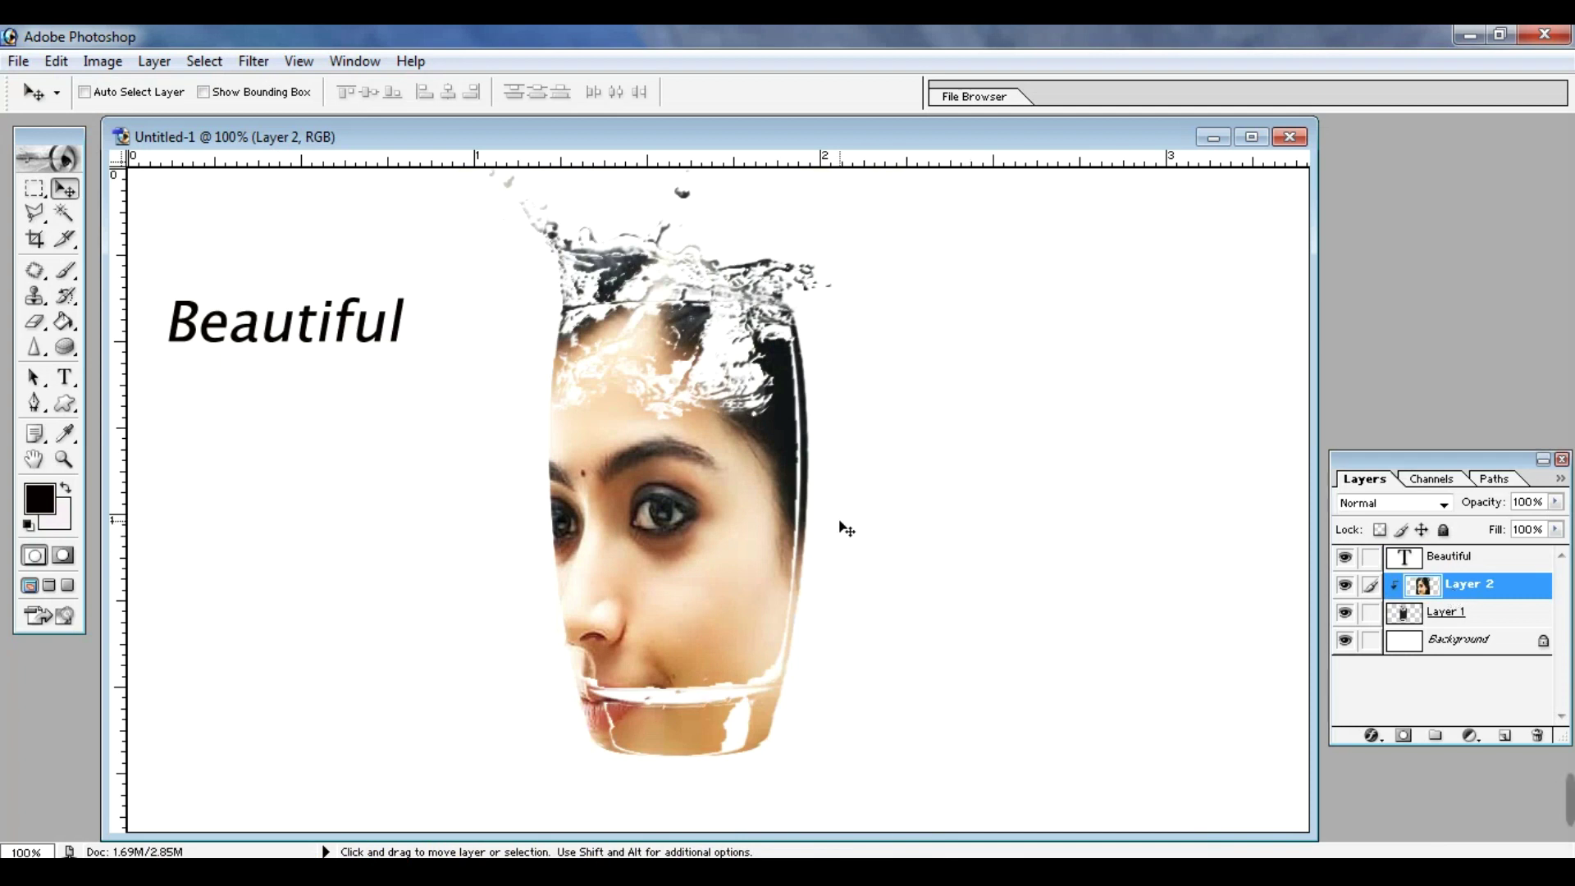
Shift the clipped portrait about 40 px right and 10 px up so the face fits inside the glass
left_click_drag(761, 551, 801, 538)
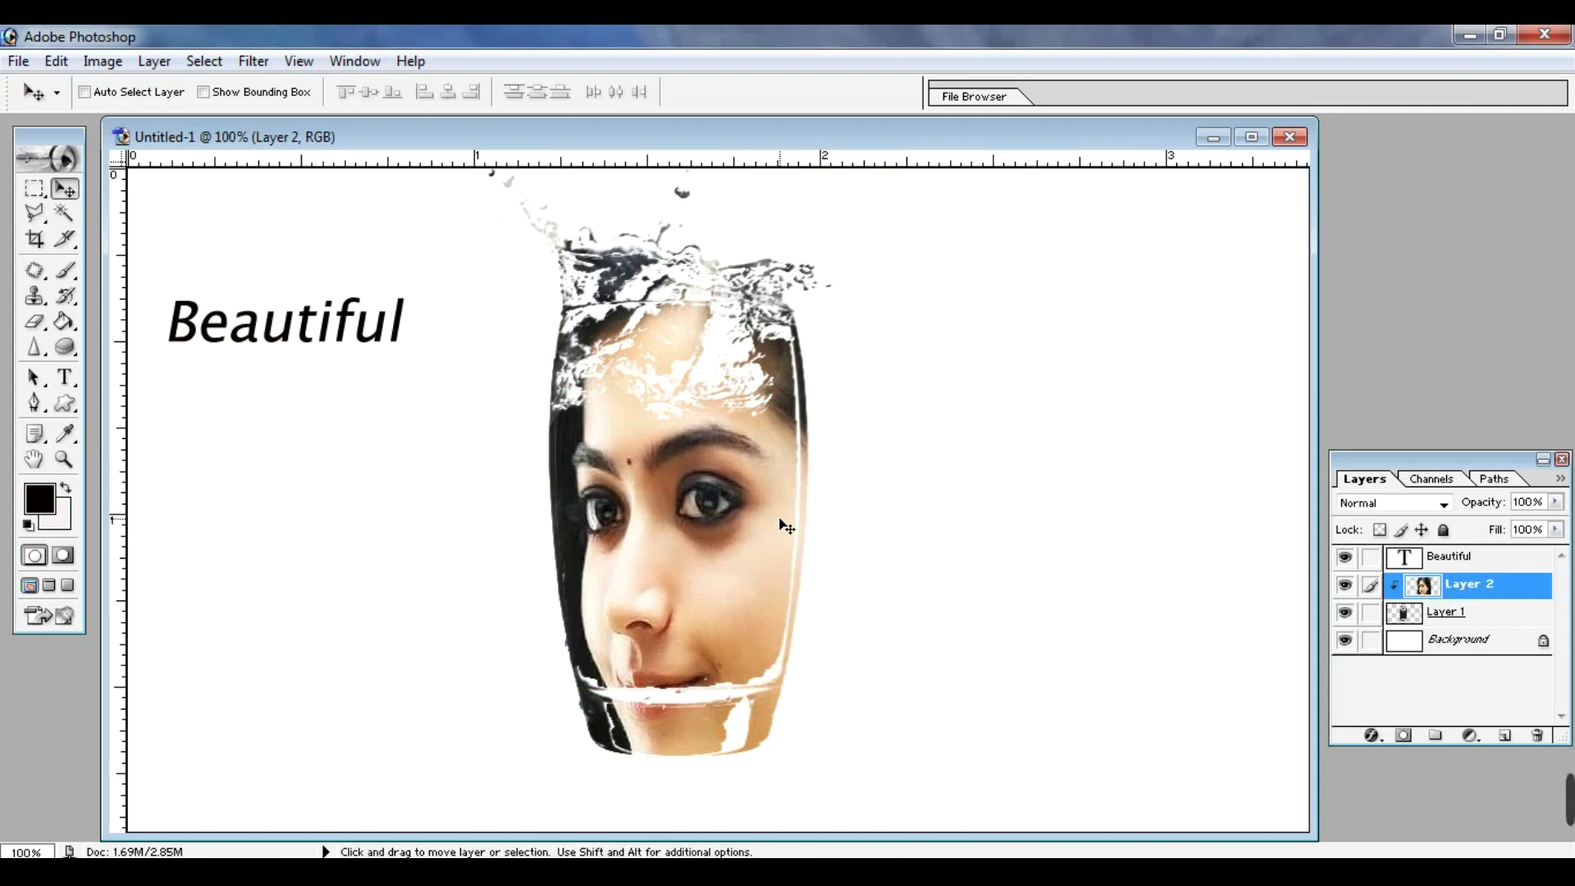
key("ctrl+t")
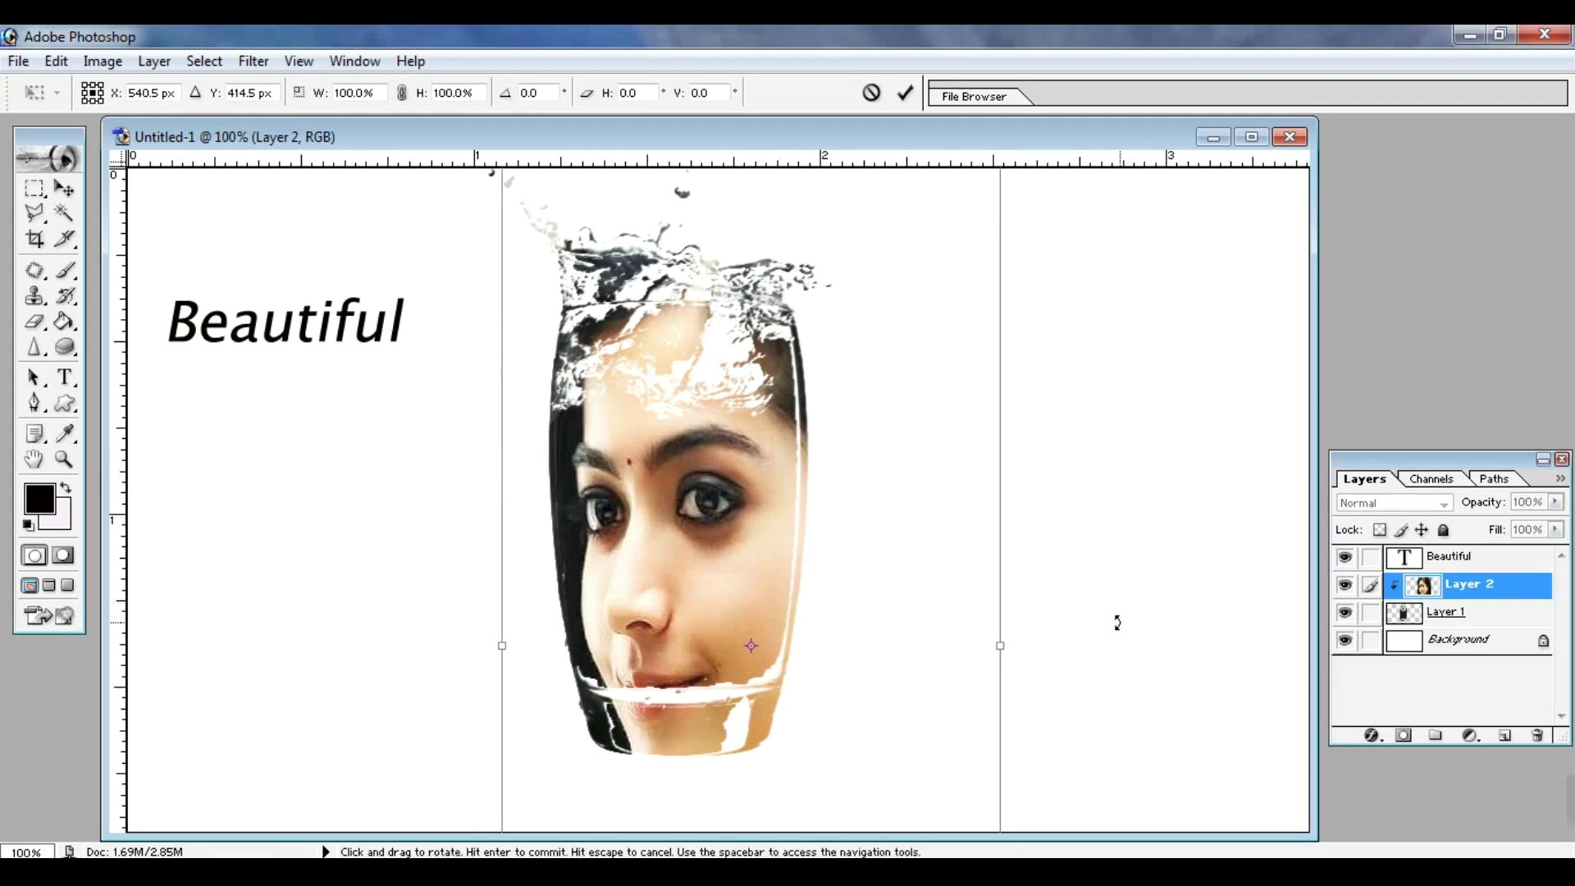
key("Return")
Stretch the glass shape on Layer 1 rightward and downward to about 117.1% width and 110.8% height
left_click(1468, 612)
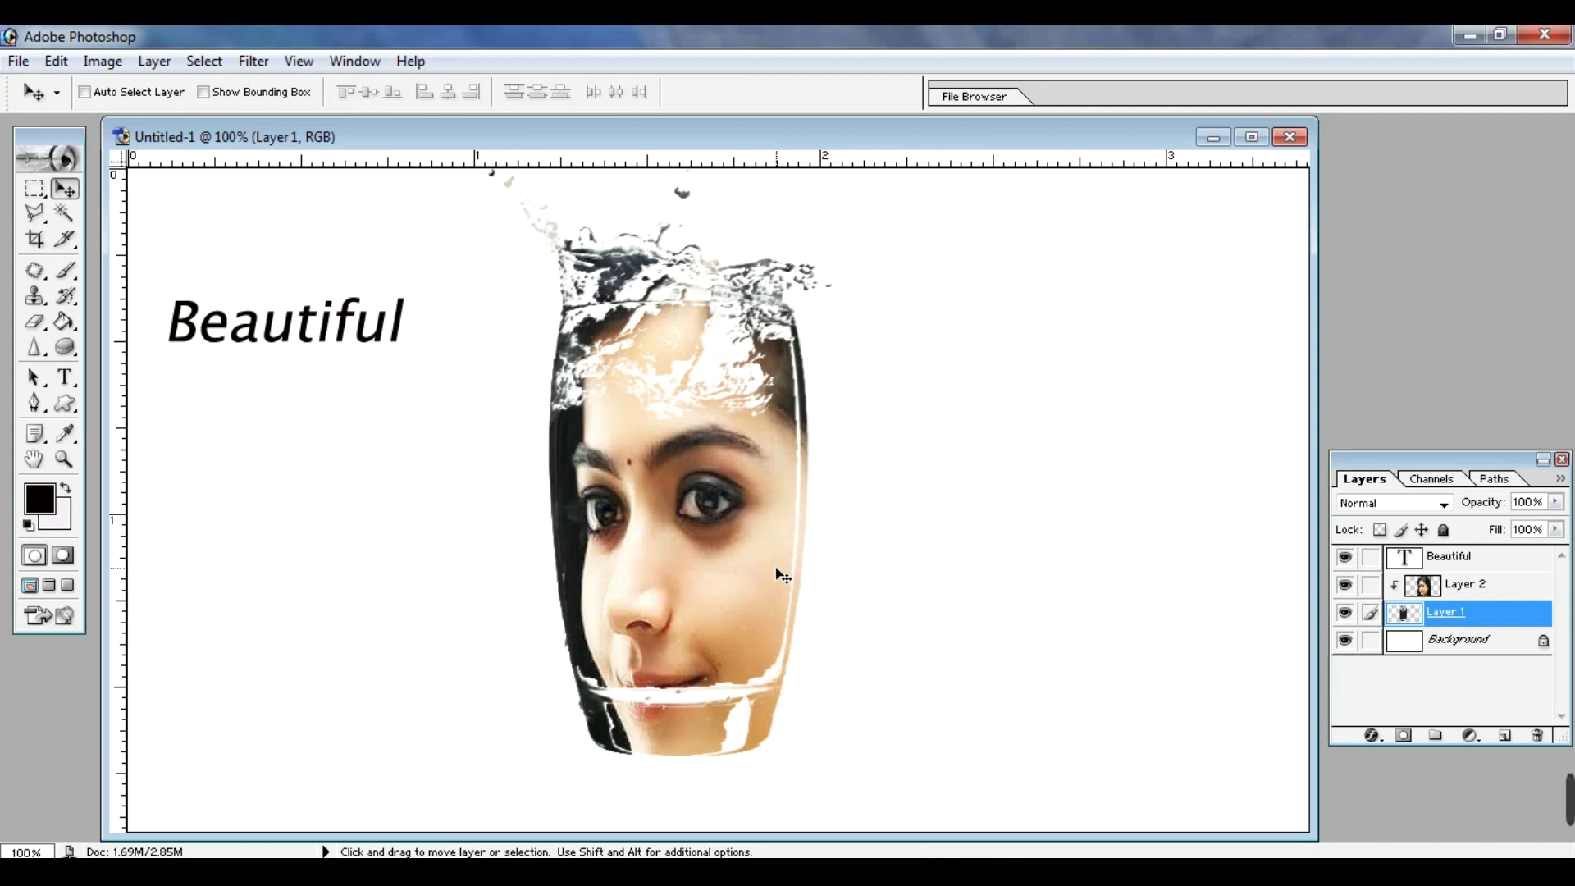
key("ctrl+t")
left_click_drag(833, 519, 893, 520)
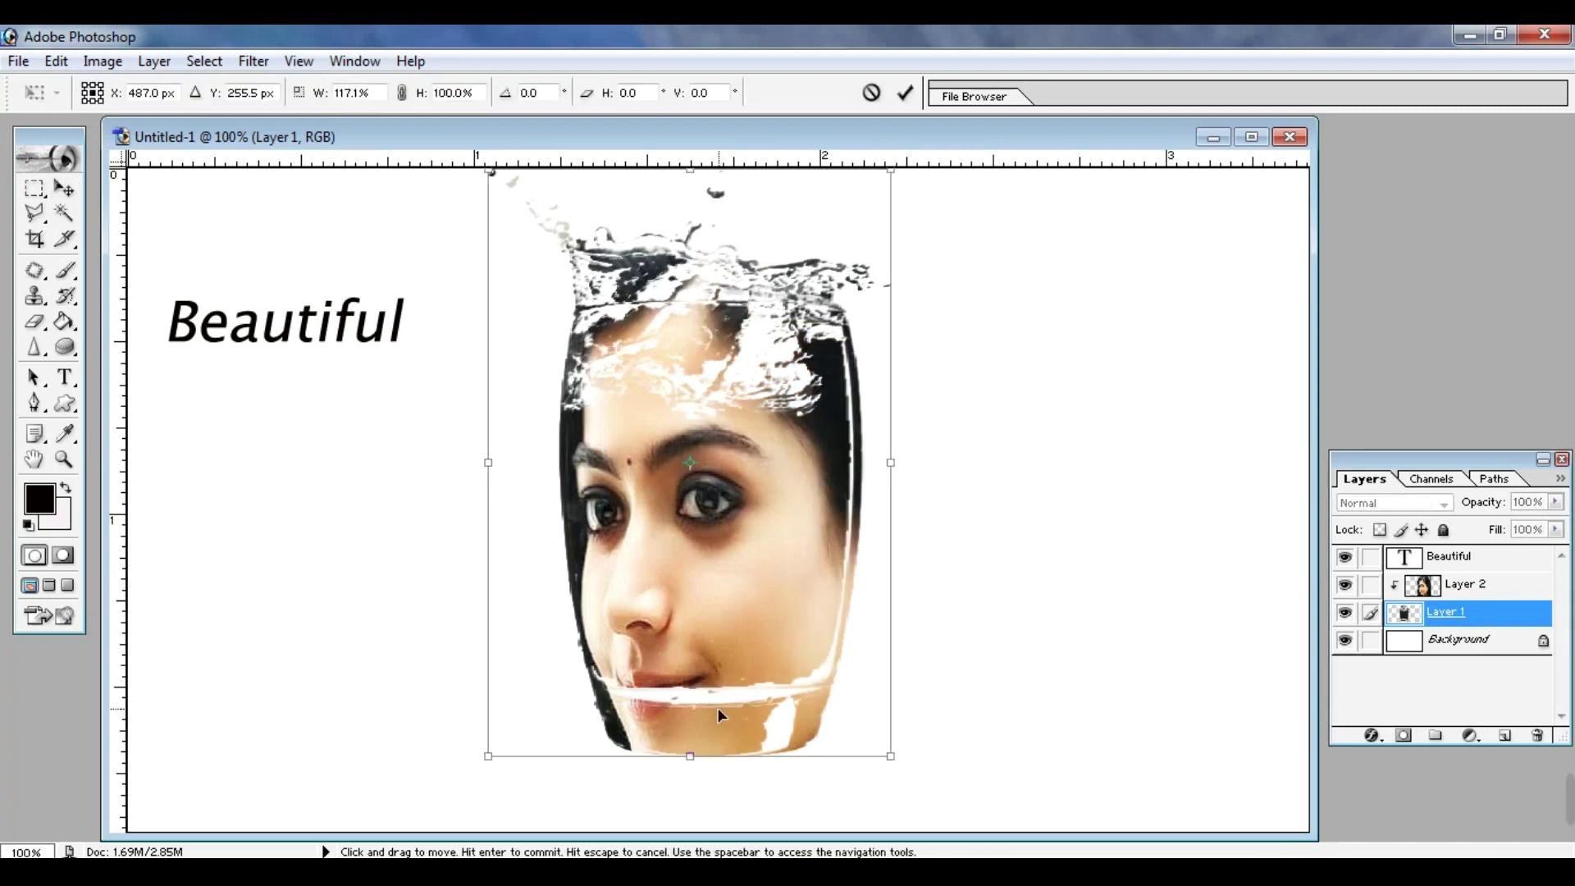
left_click_drag(693, 756, 688, 818)
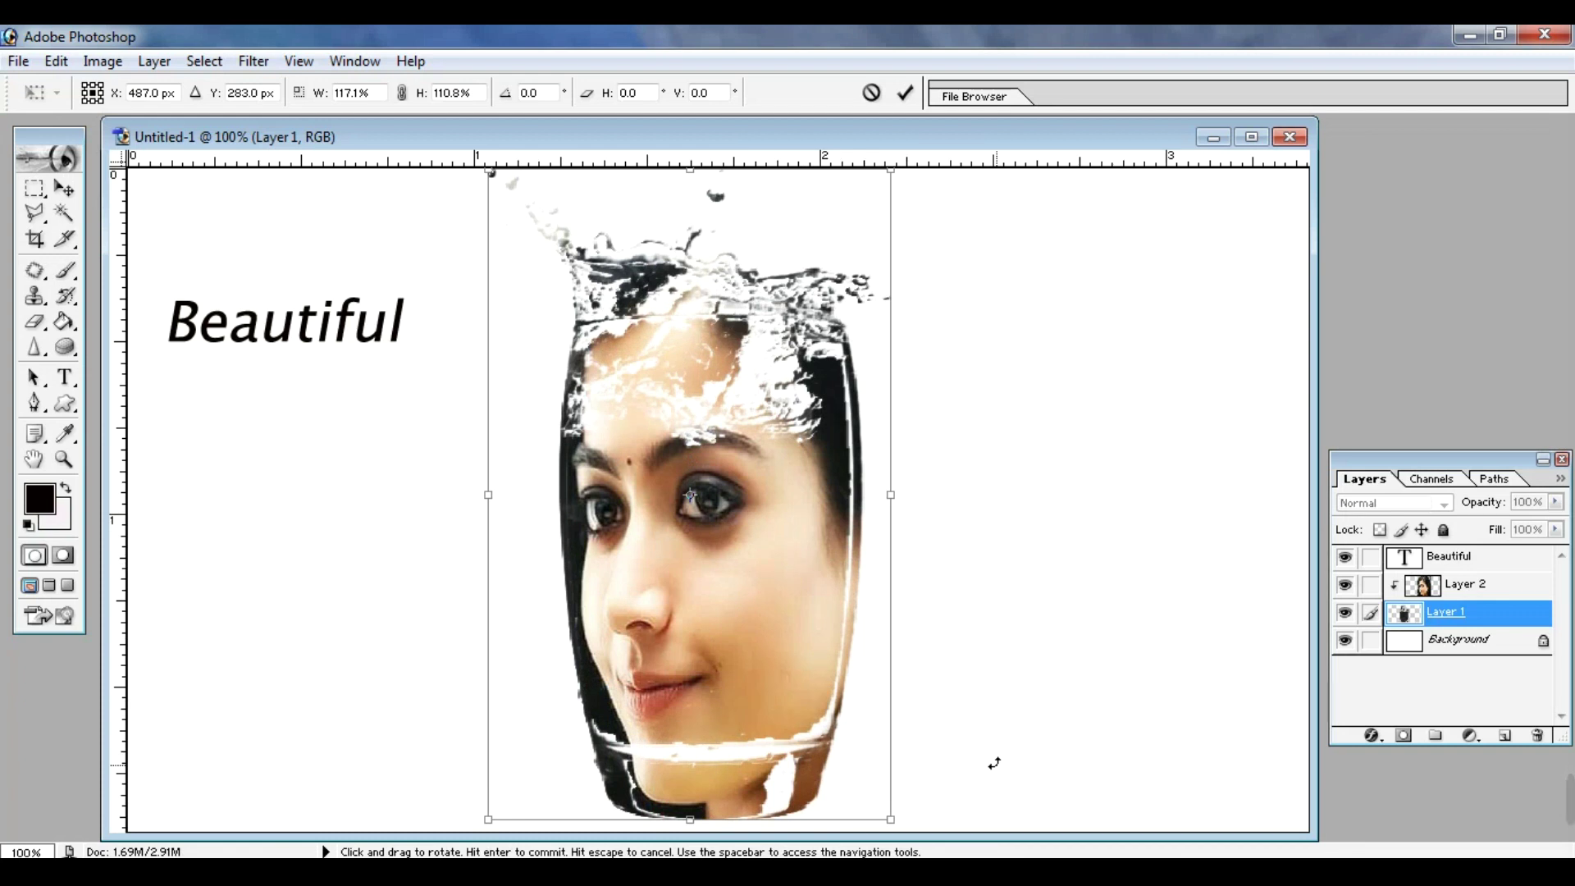
key("Return")
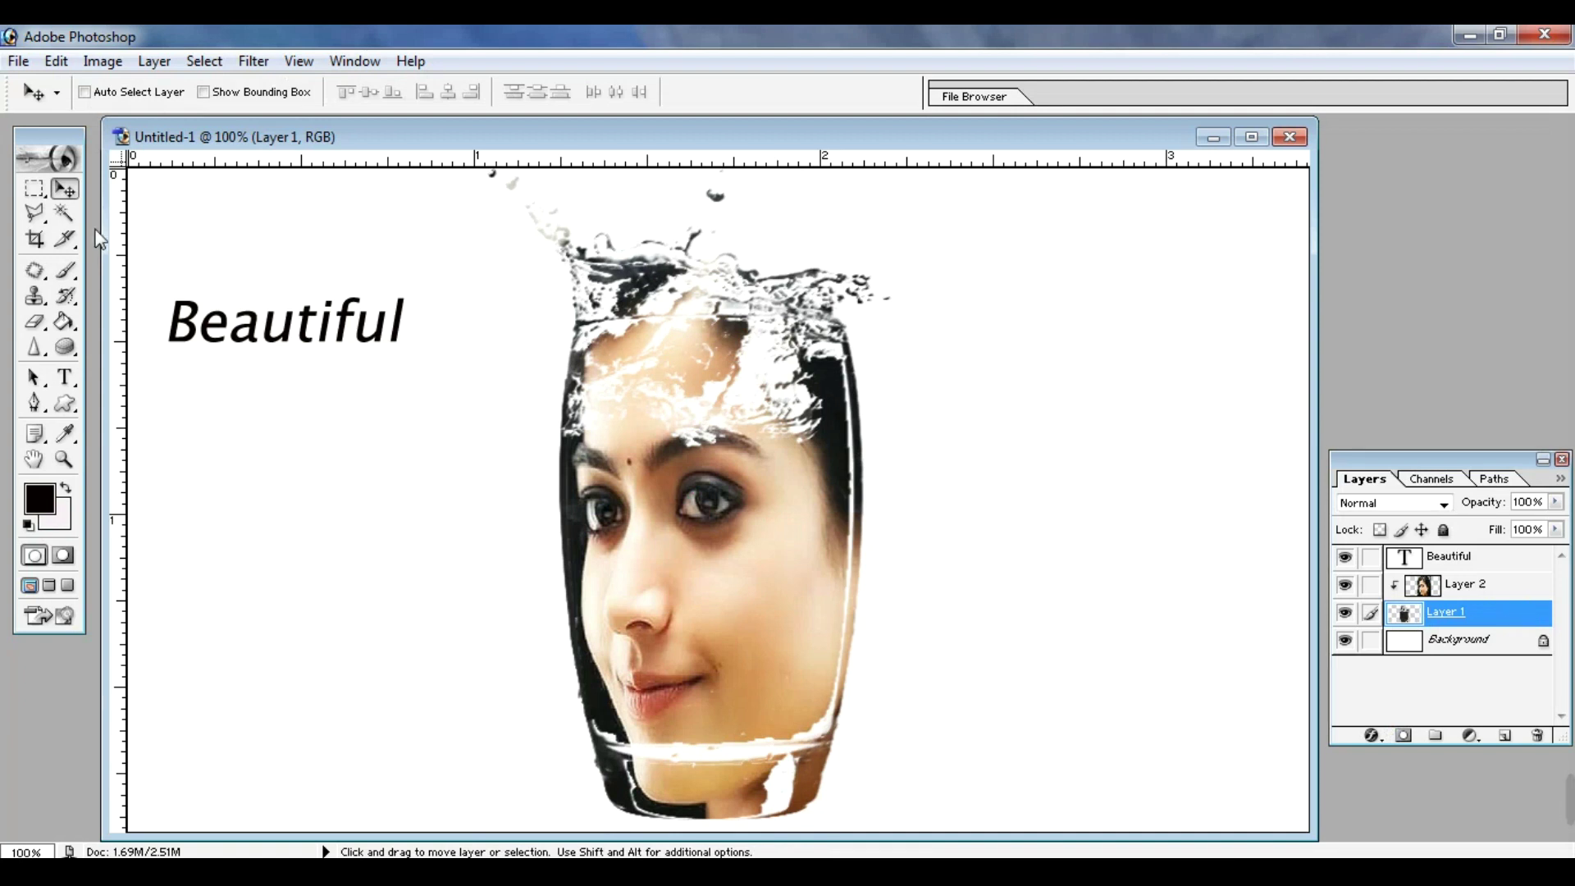
Activate the Brush tool and view its brush presets with the 527 px glass brush selected
left_click(65, 271)
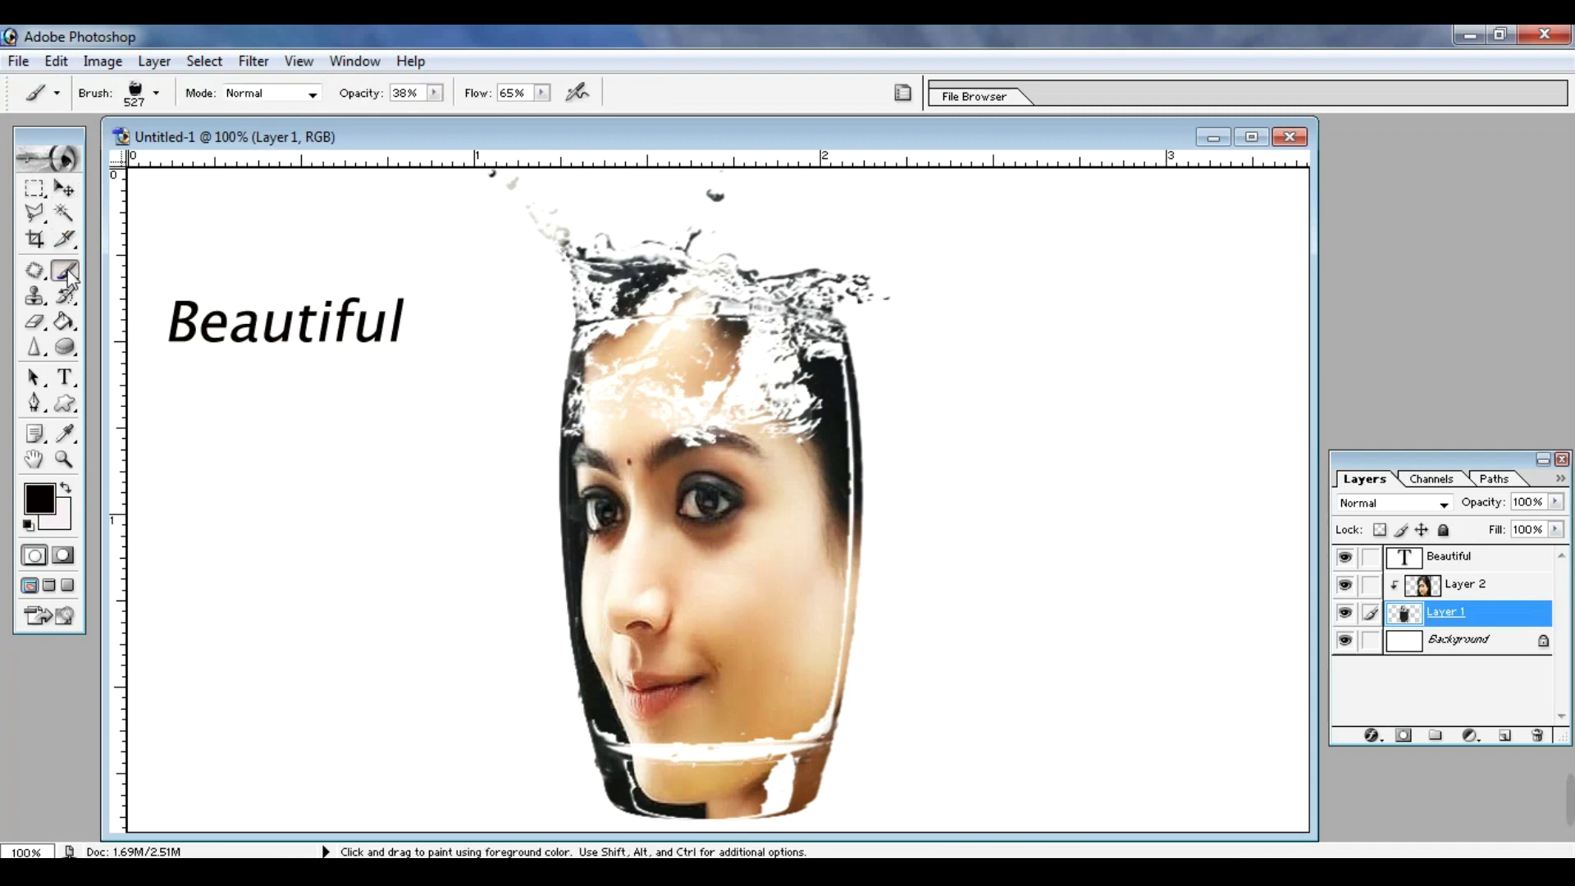
left_click(156, 92)
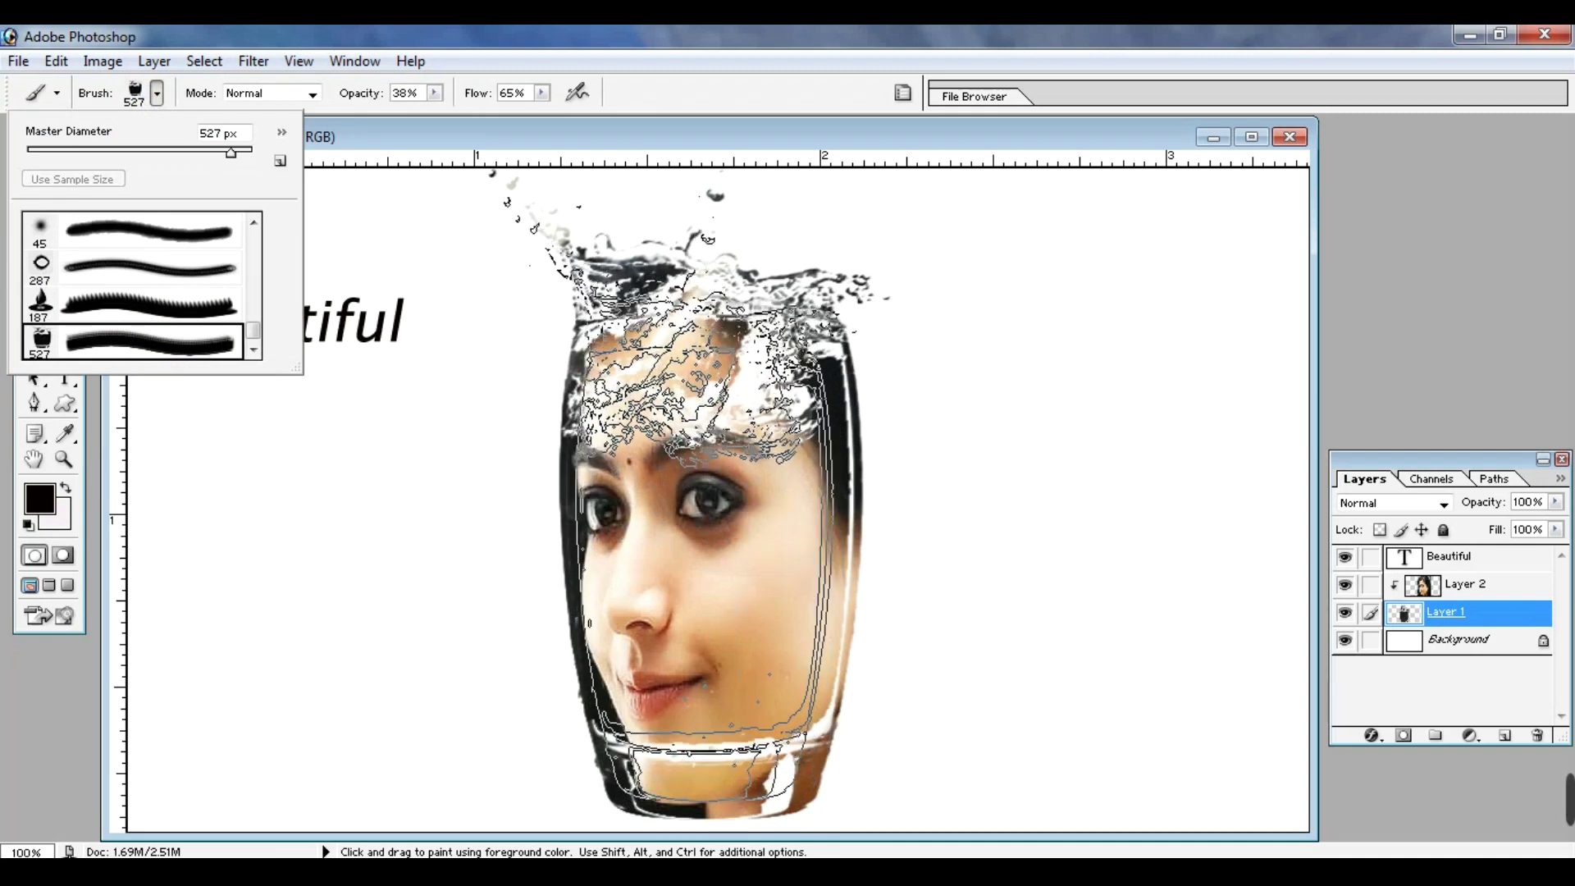
left_click(680, 499)
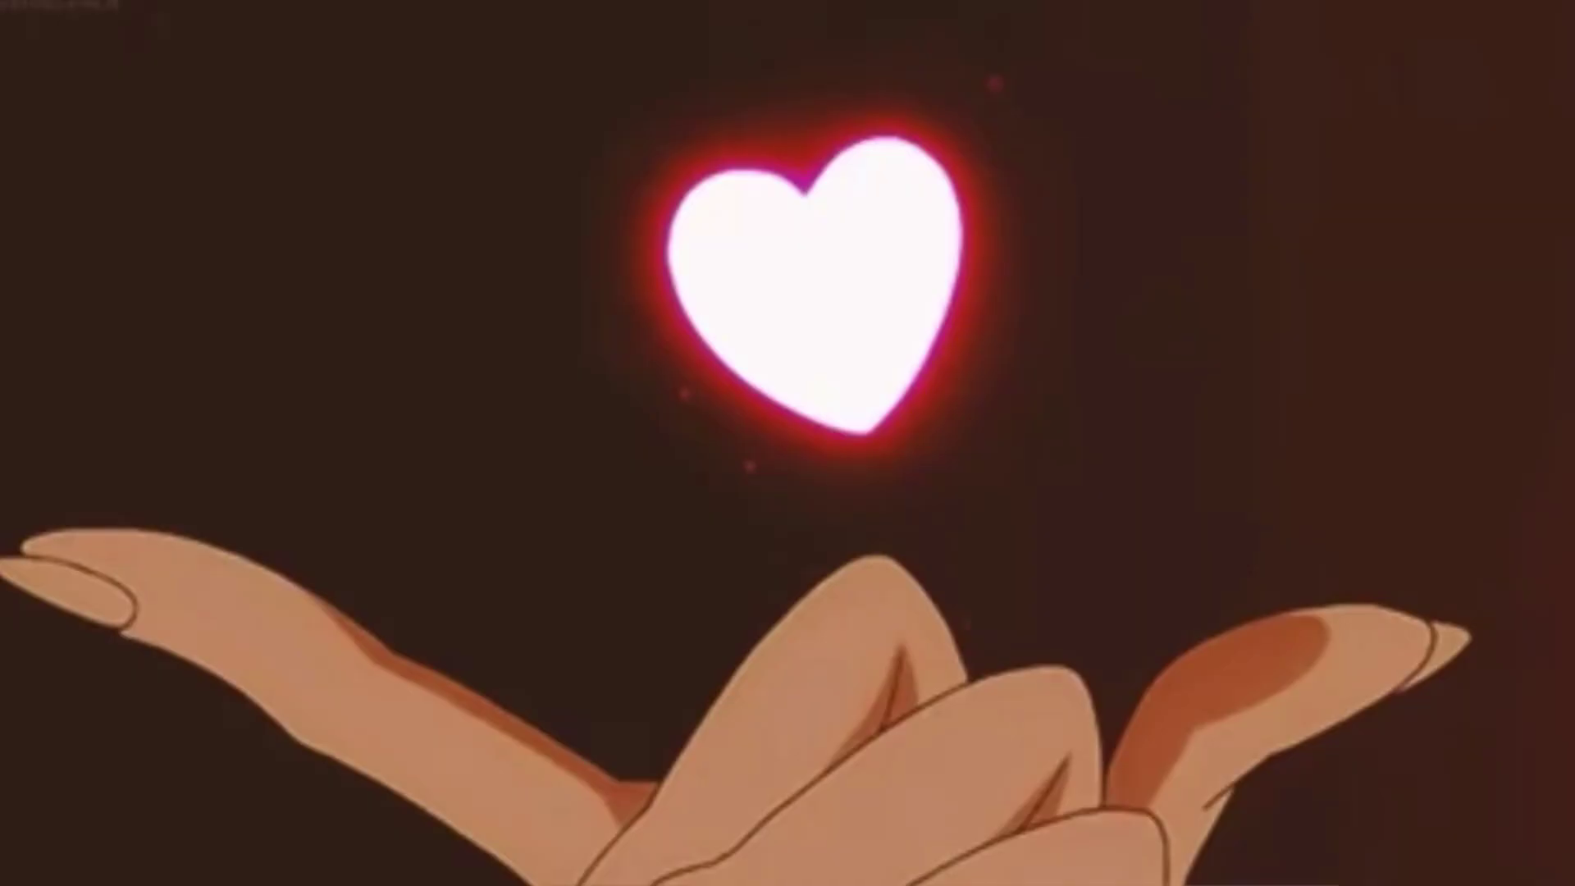